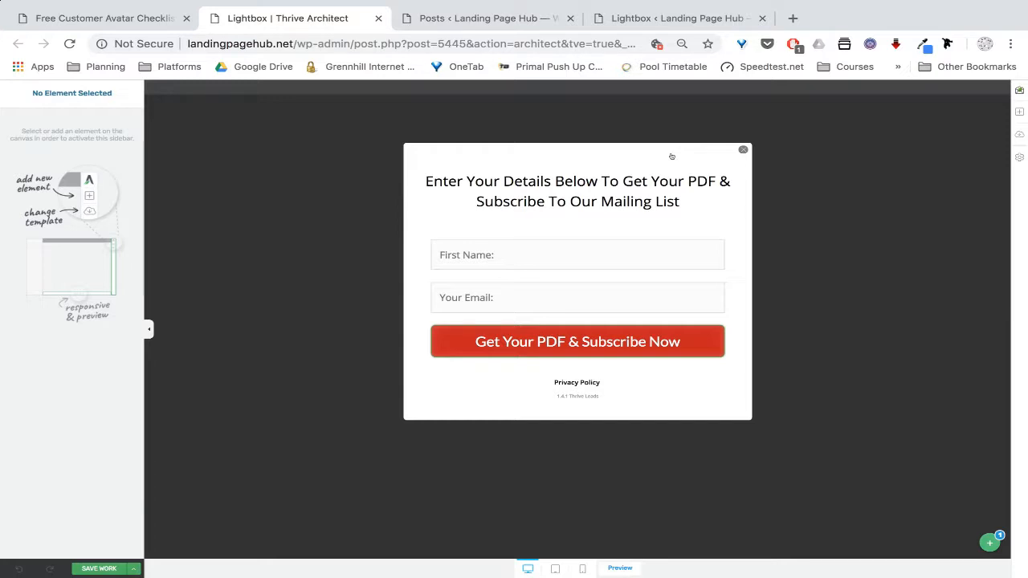
Browse between the lightbox dashboard, posts list, form editor and live Customer Avatar Checklist page
click(622, 19)
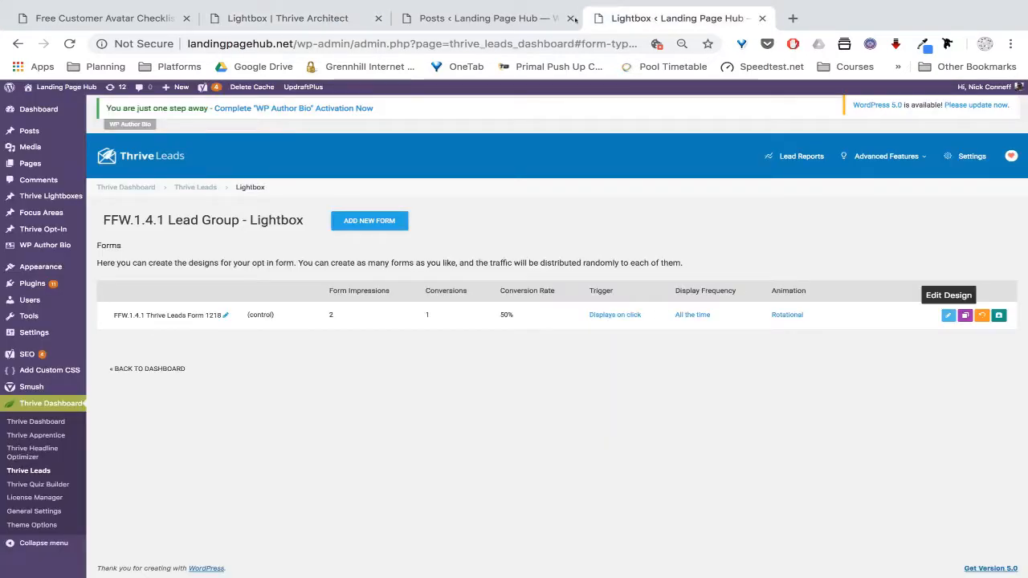
click(486, 18)
click(294, 15)
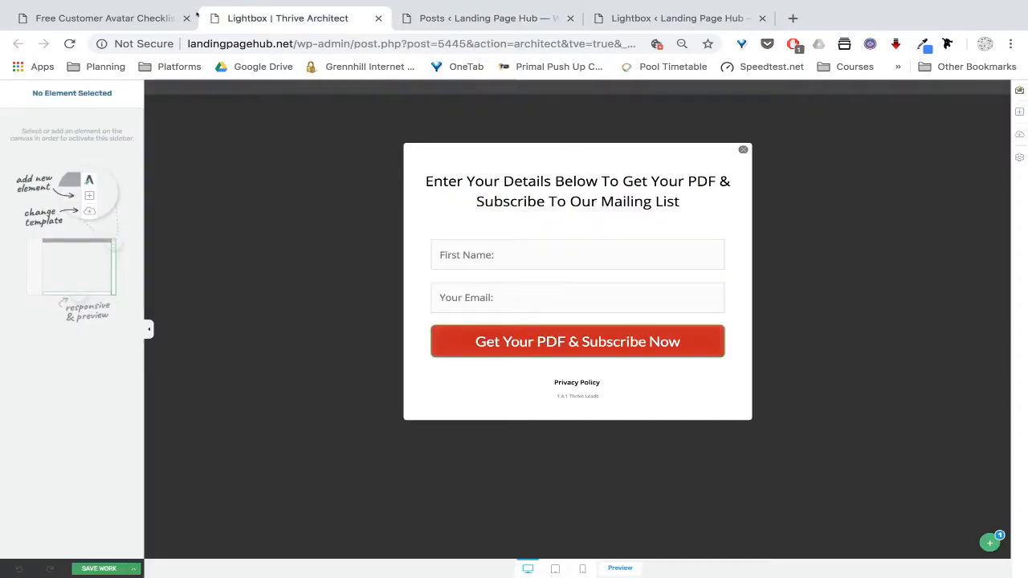
click(104, 17)
scroll(516, 285, up, 3)
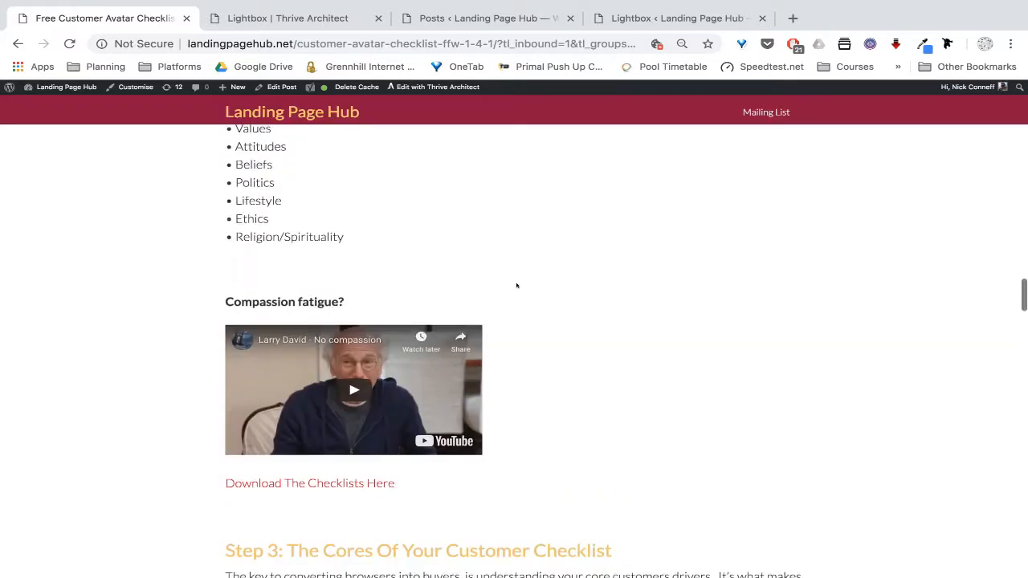
scroll(517, 285, down, 2)
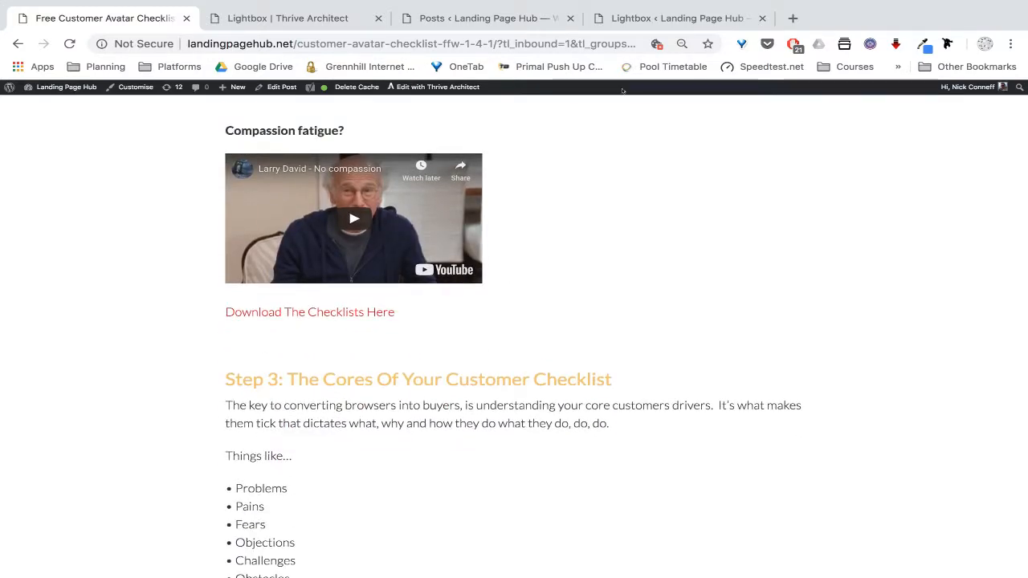
click(655, 19)
click(521, 18)
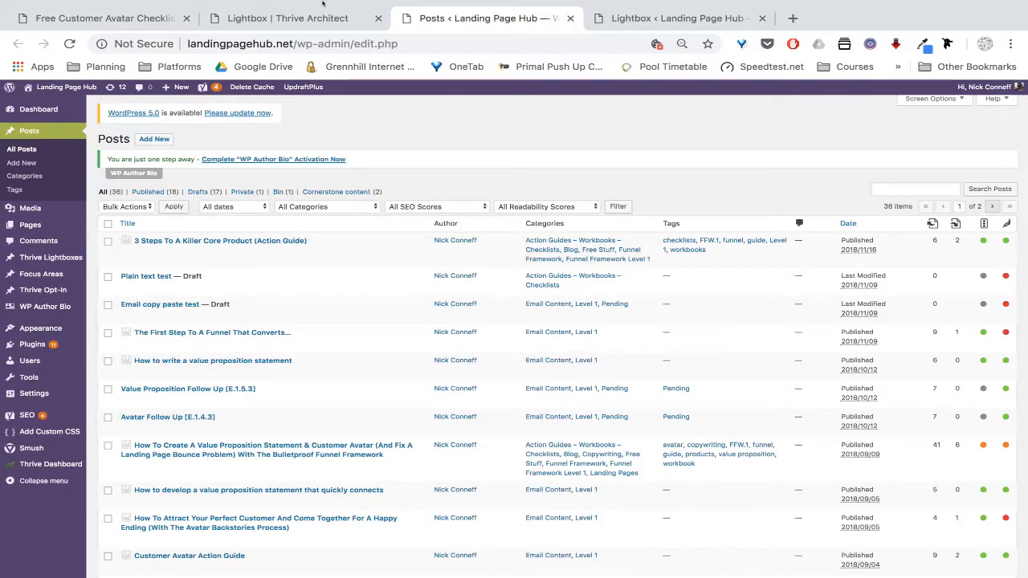
click(320, 9)
click(104, 17)
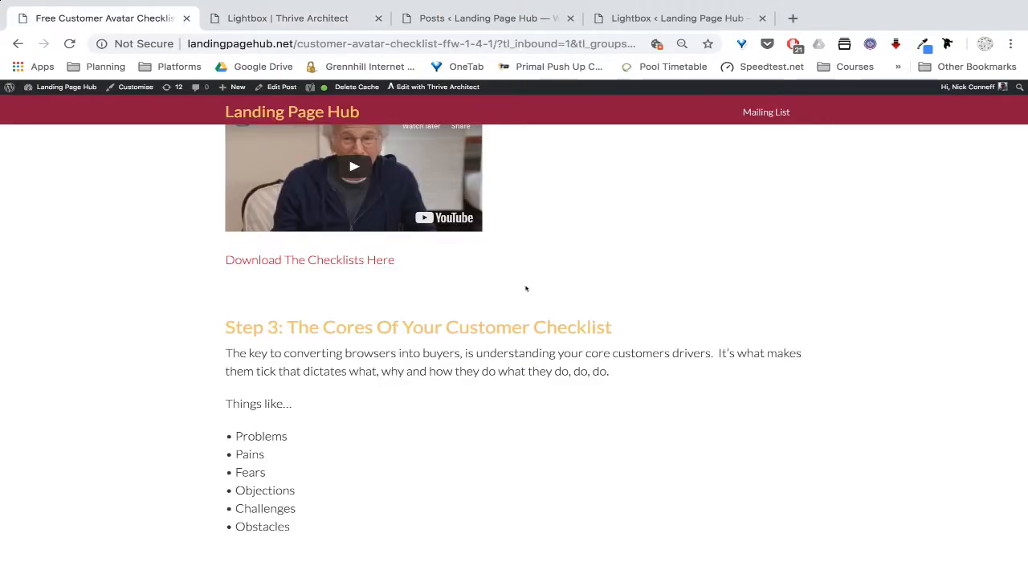
scroll(517, 287, up, 3)
scroll(516, 286, down, 2)
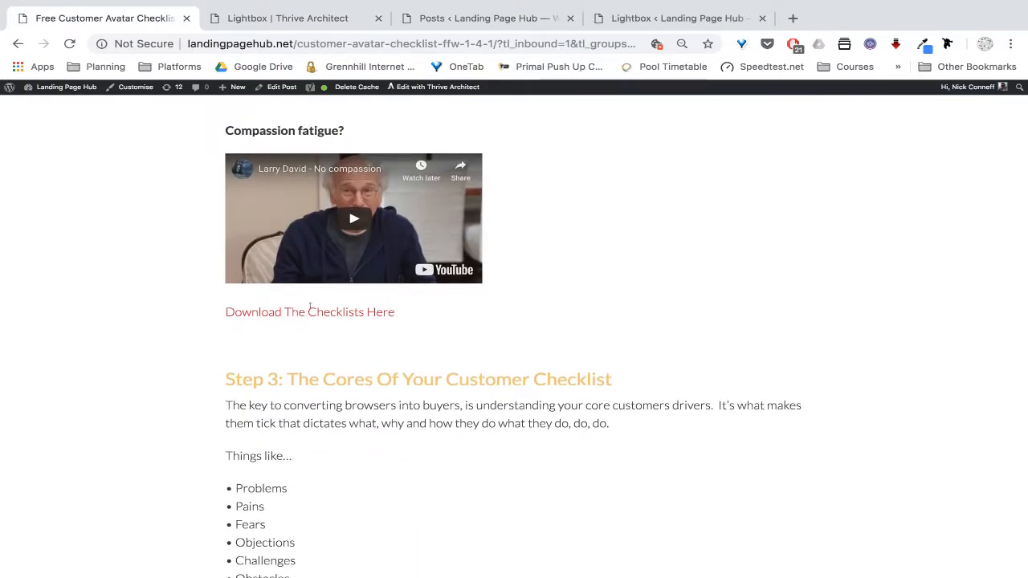
click(679, 17)
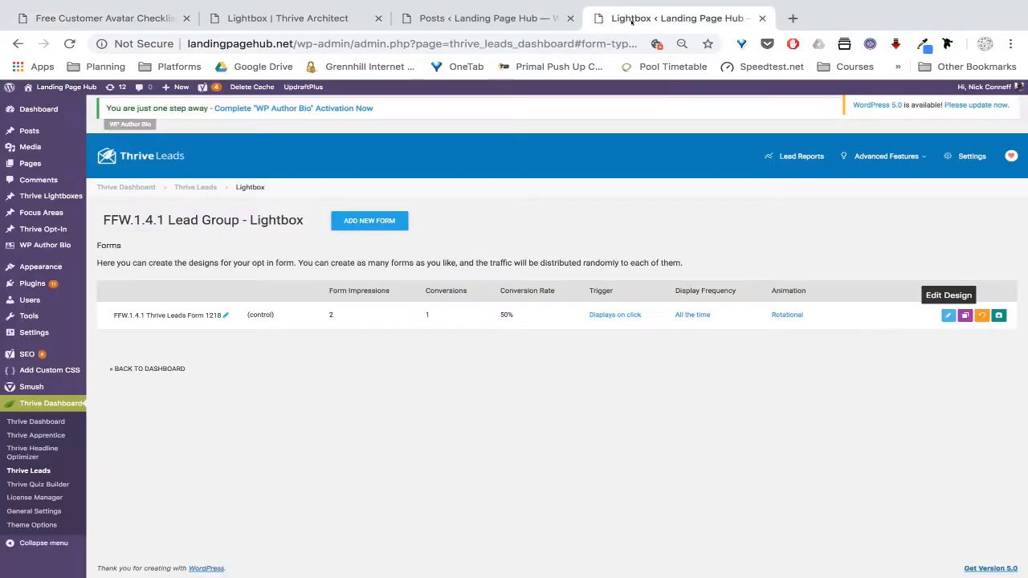
click(534, 19)
click(289, 18)
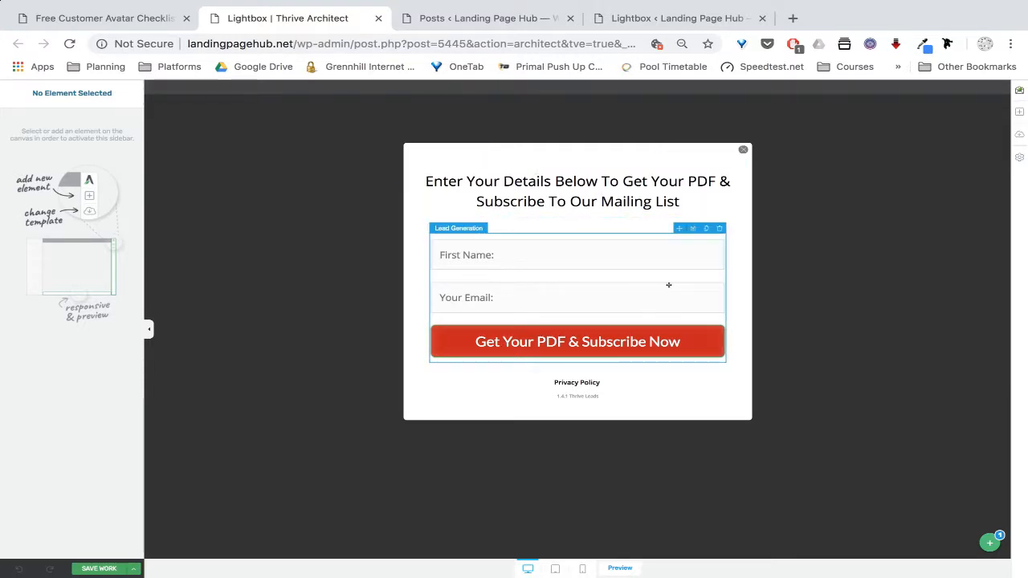
Switch the lightbox form to its Already Subscribed state with the PDF download button
click(990, 543)
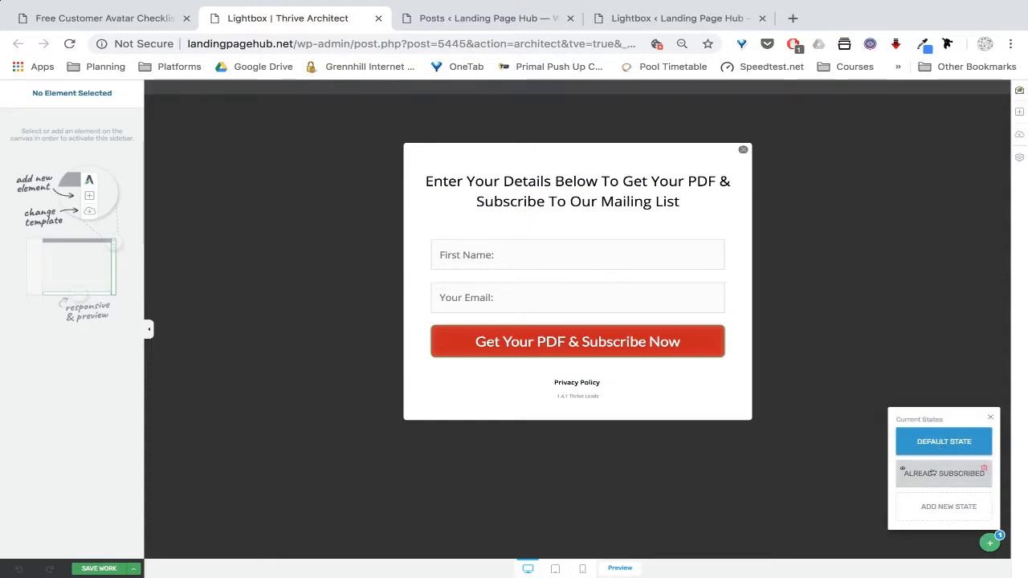
click(932, 474)
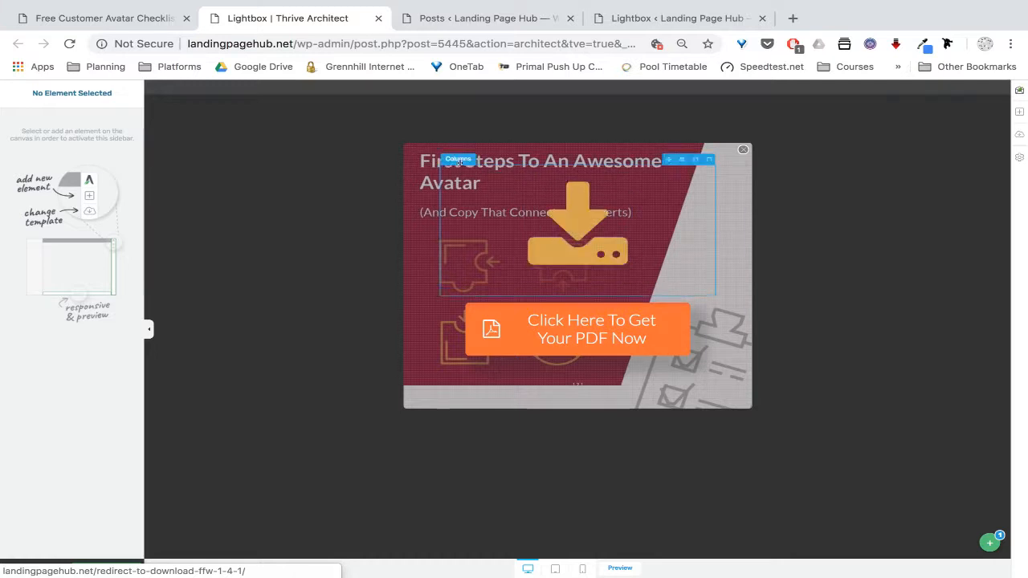
click(500, 19)
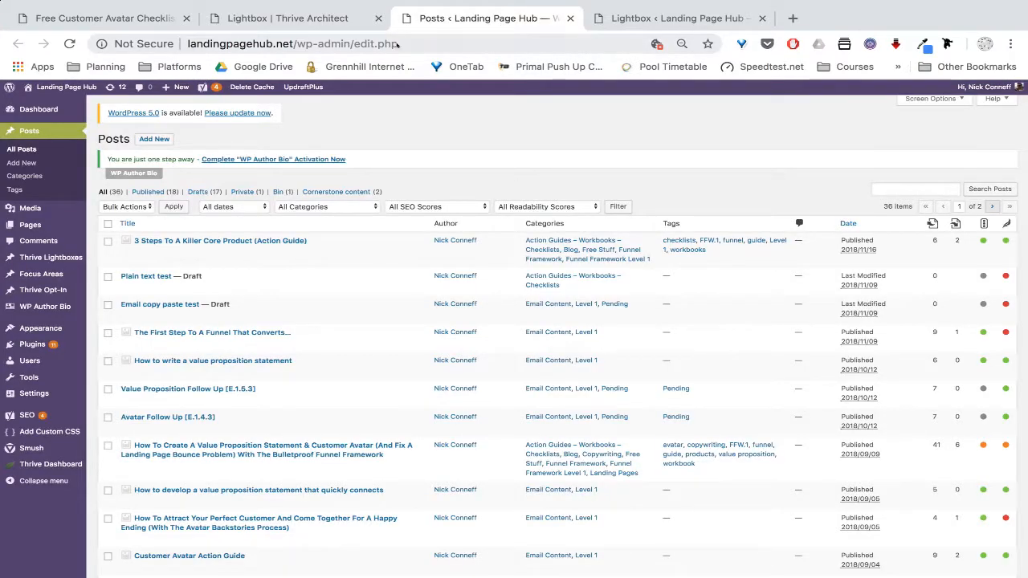
click(105, 18)
click(256, 18)
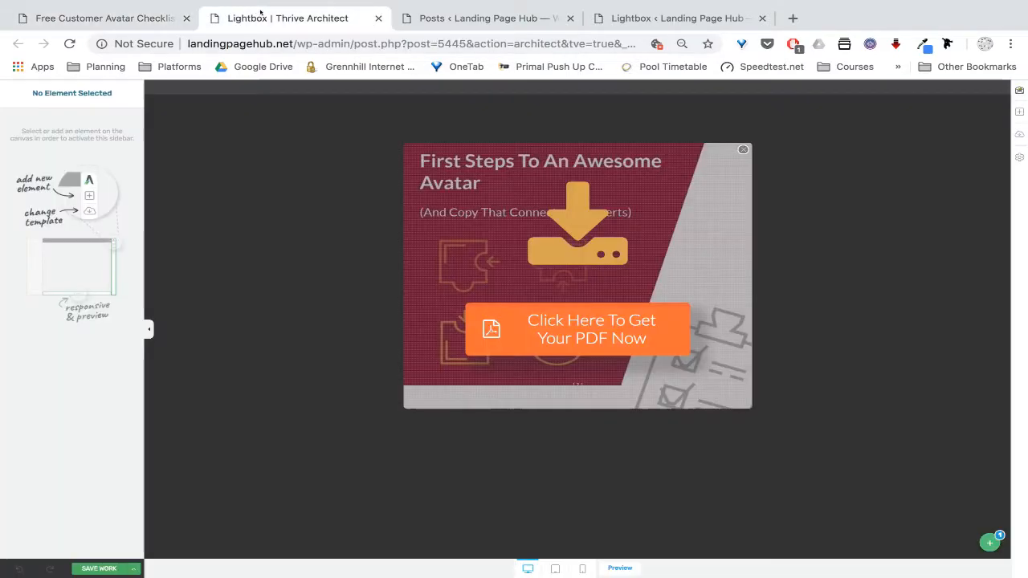
click(674, 17)
Bring up Airtable's Alt State Links grid and scroll it right and back
key(ctrl+Left)
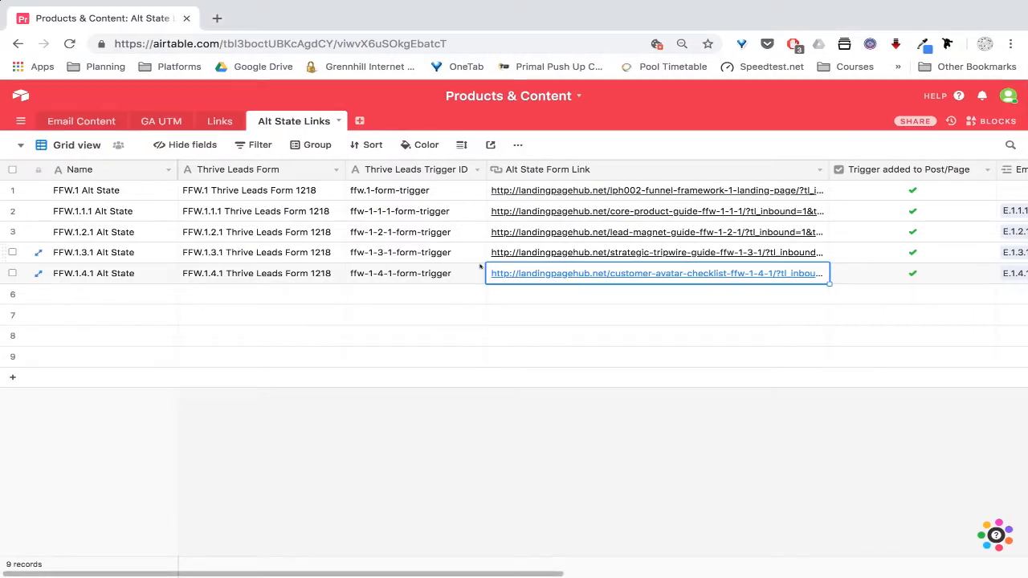
key(ctrl+Left)
key(ctrl+Right)
key(ctrl+Right)
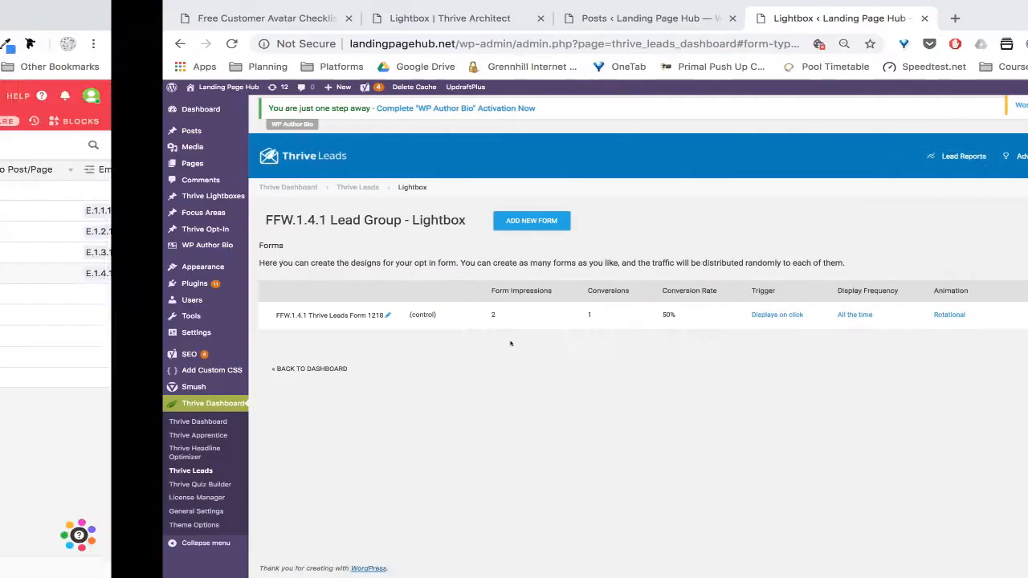
key(ctrl+Left)
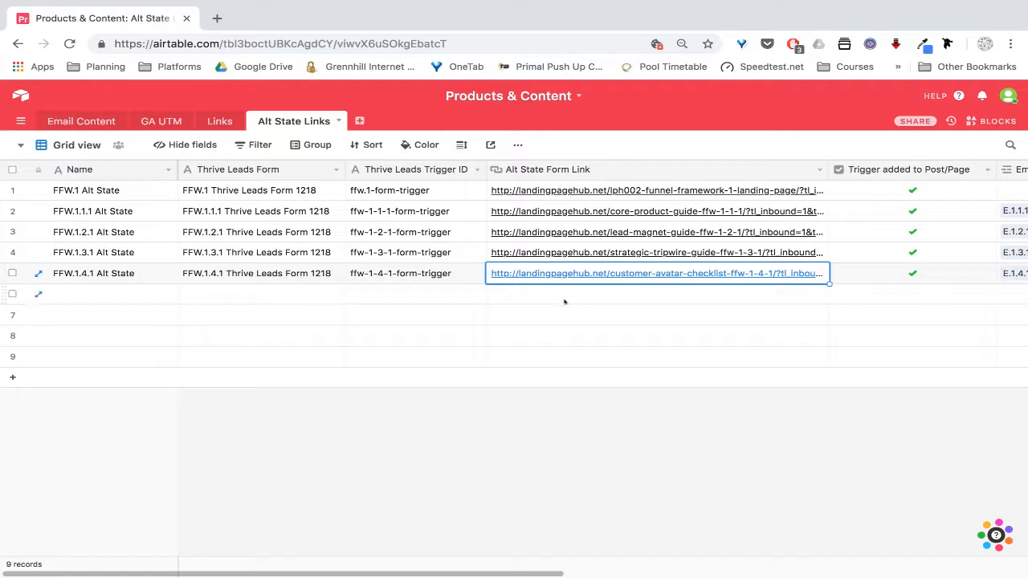
scroll(605, 296, right, 10)
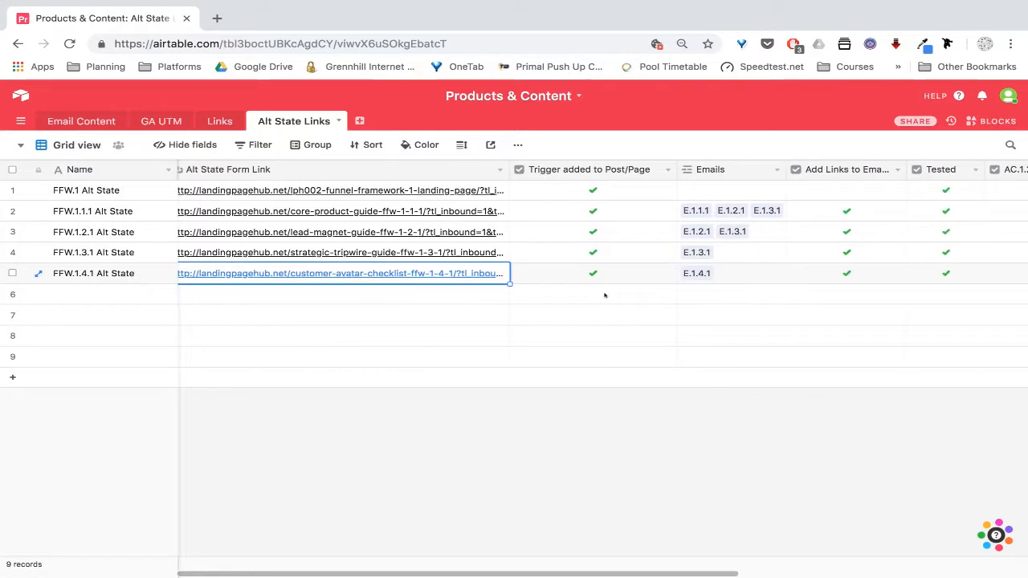
scroll(605, 295, right, 2)
scroll(605, 296, left, 15)
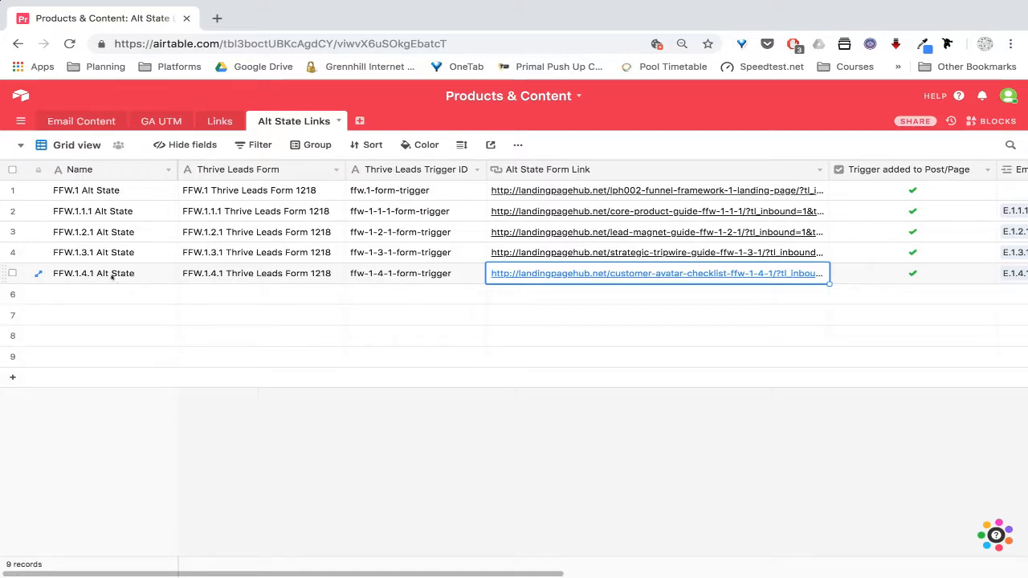
Copy the FFW.1.4.1 Alt State name into row 6 and change it to FFW.1.5.1 Alt State
click(120, 274)
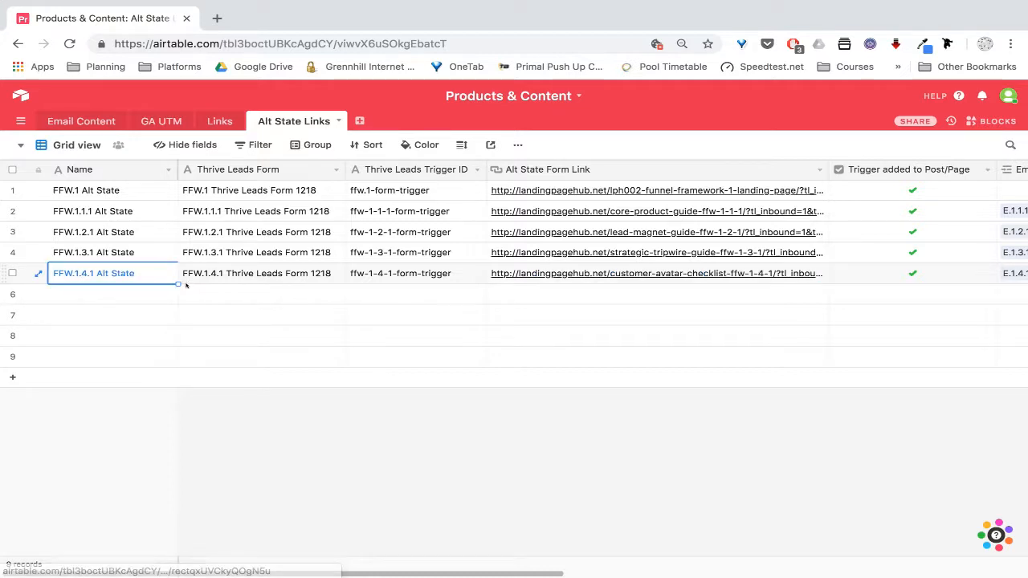
drag(178, 284, 177, 304)
double_click(142, 295)
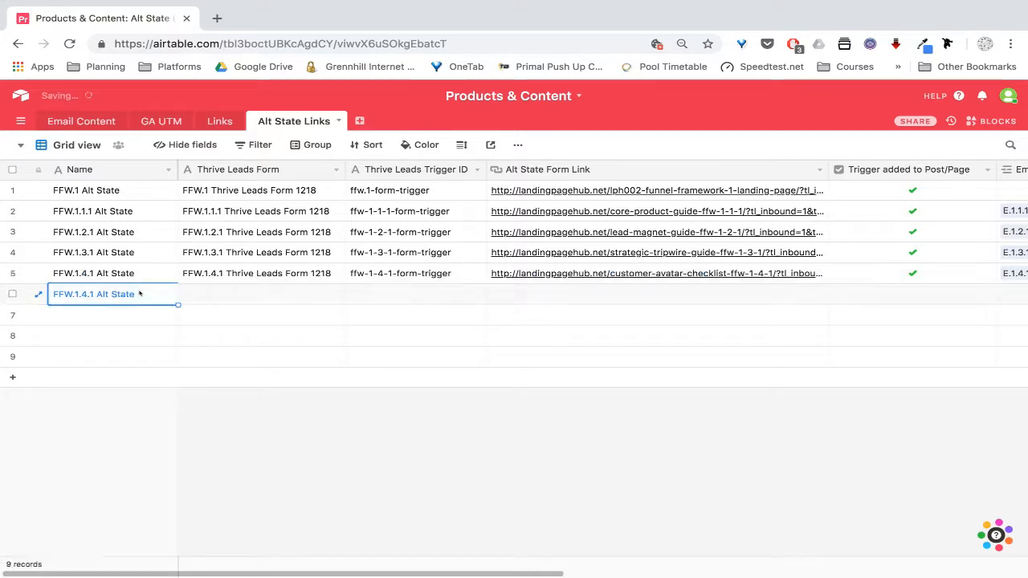
click(87, 294)
key(BackSpace)
text(5)
click(215, 338)
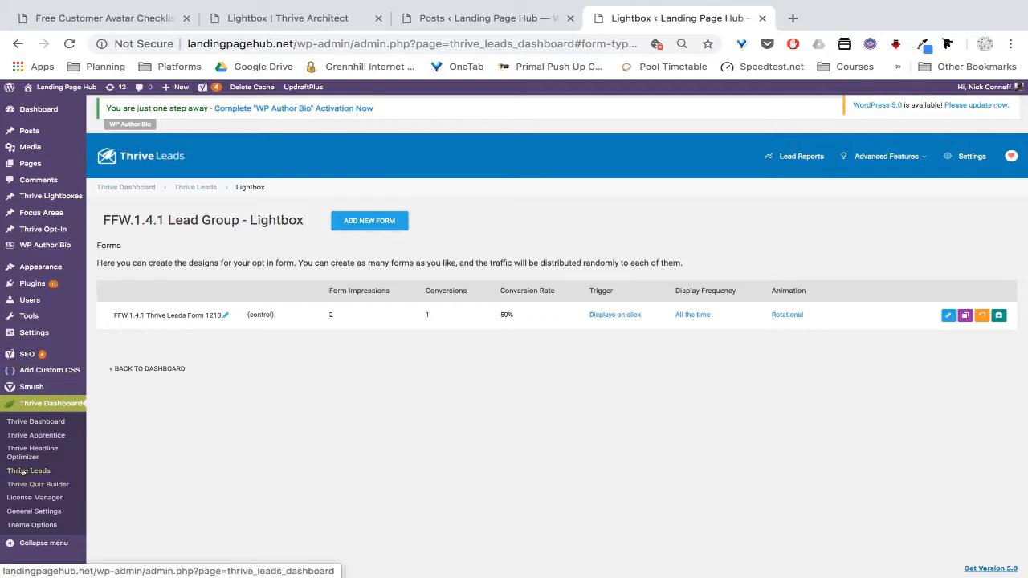
Open the FFW.1.5.1 Lead Group's lightbox form from the Thrive Leads dashboard
click(201, 186)
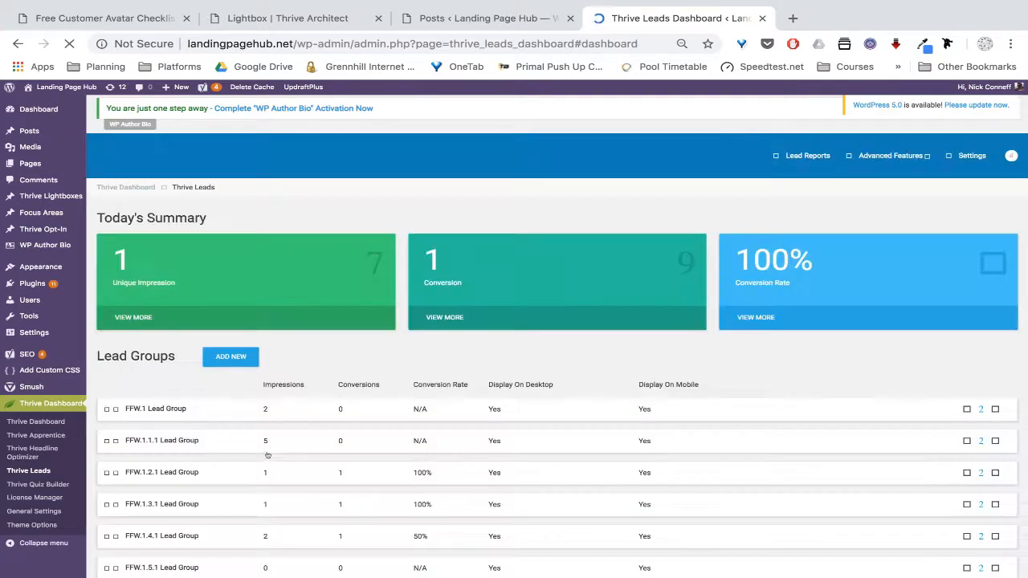
scroll(268, 452, down, 3)
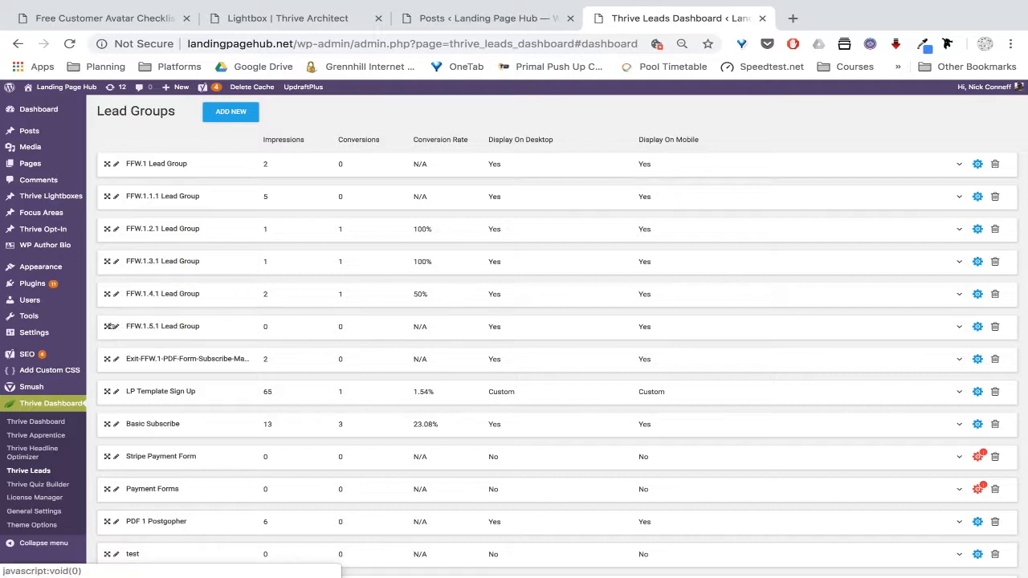
click(958, 326)
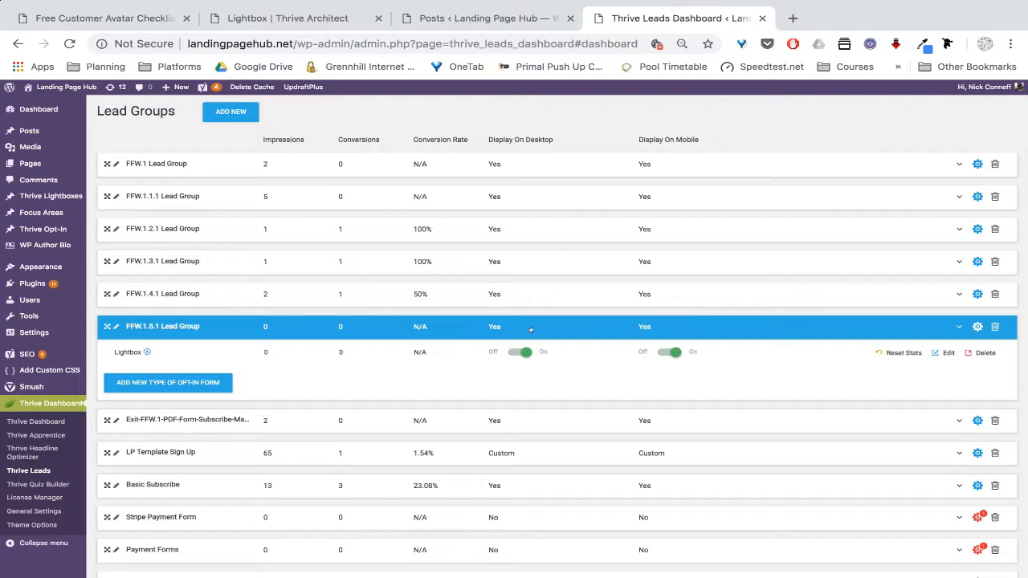
click(948, 353)
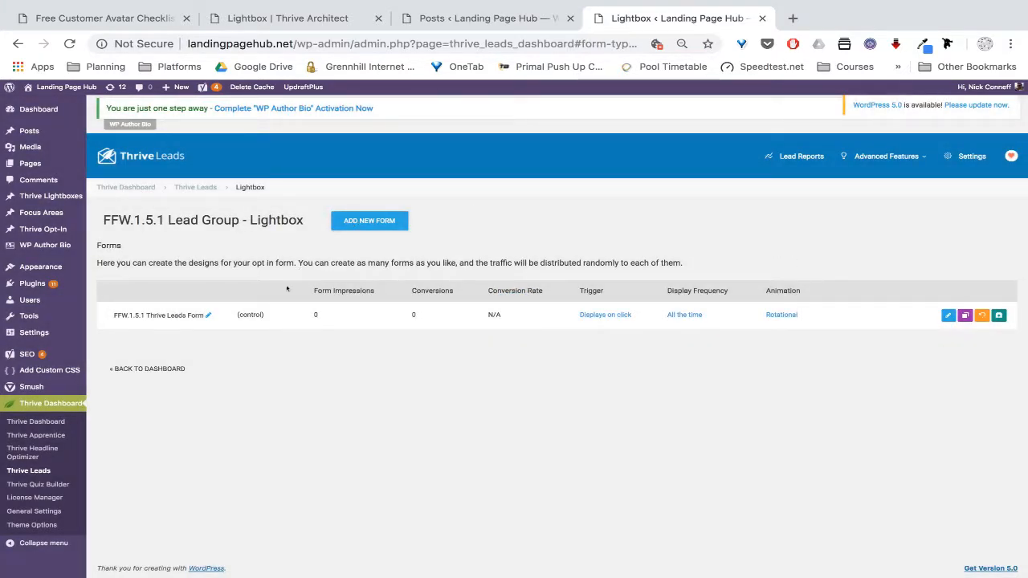
Rename the form to FFW.1.5.1 Thrive Leads Form 1218
click(208, 314)
click(208, 315)
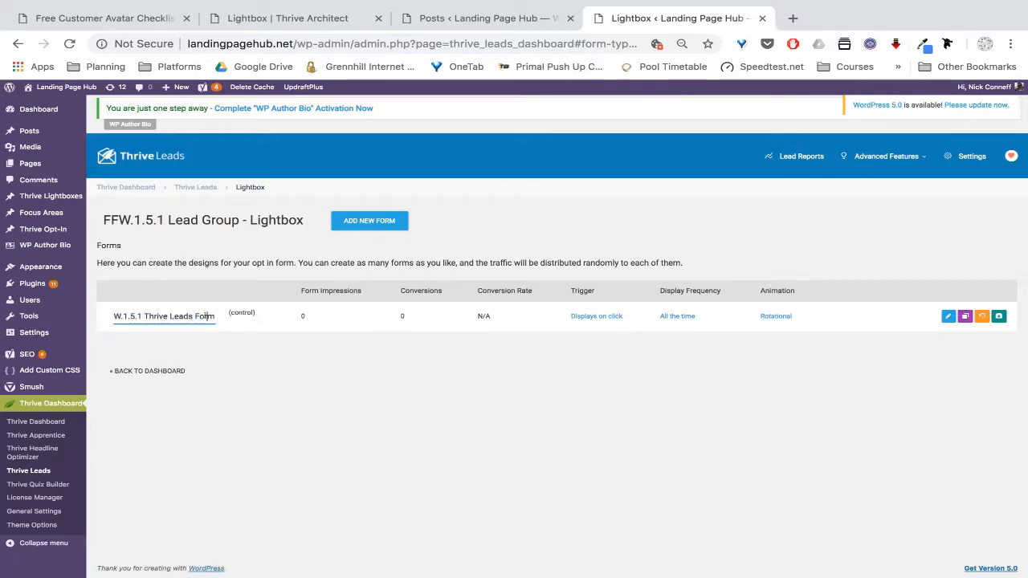
text(12)
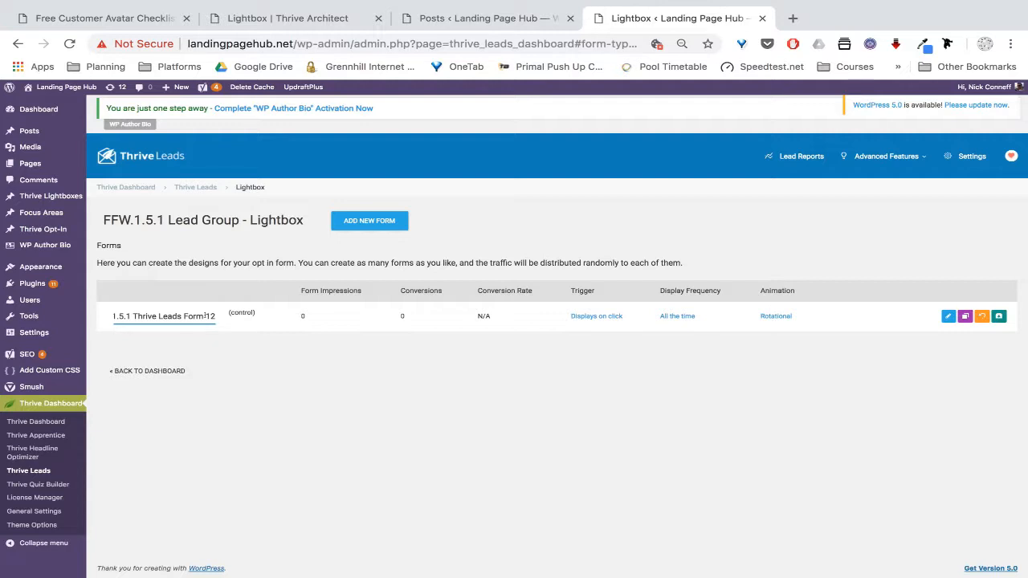
text(18)
click(245, 341)
Copy the form name FFW.1.5.1 Thrive Leads Form 1218 and move over to Airtable
click(222, 315)
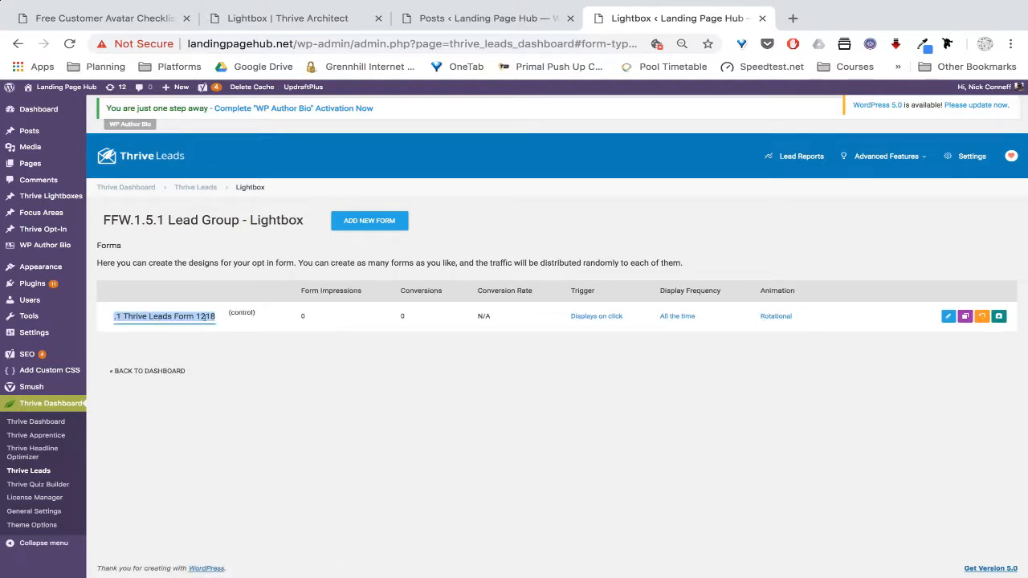
click(212, 316)
drag(213, 316, 108, 319)
key(ctrl+c)
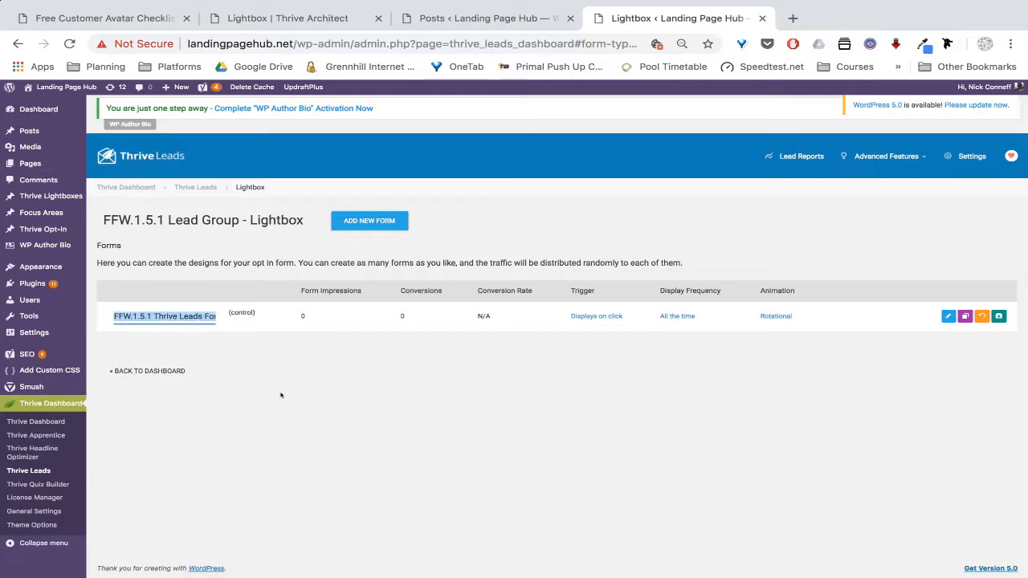
click(281, 394)
key(ctrl+Left)
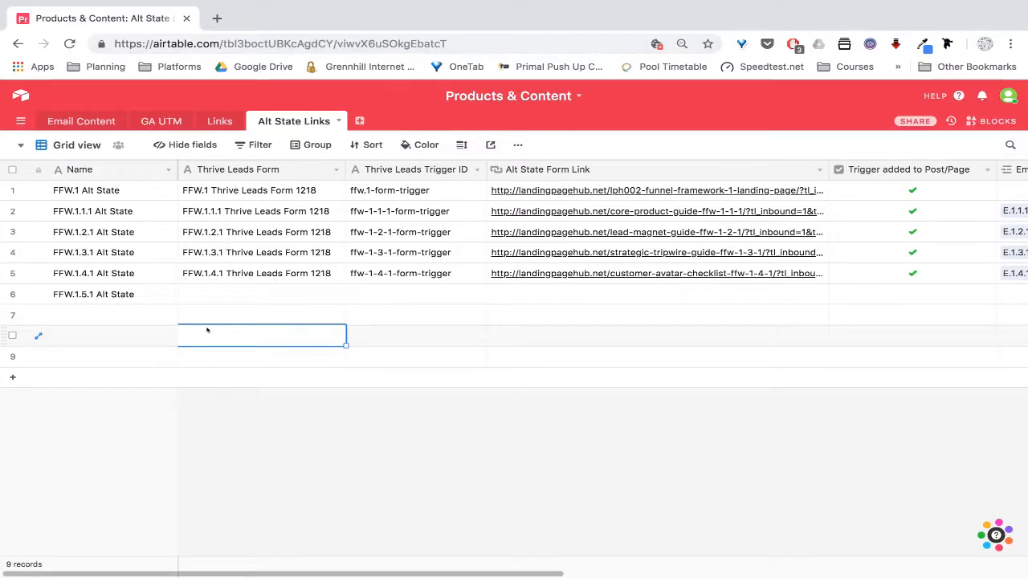
Paste FFW.1.5.1 Thrive Leads Form 1218 into row 6's Thrive Leads Form cell
double_click(194, 294)
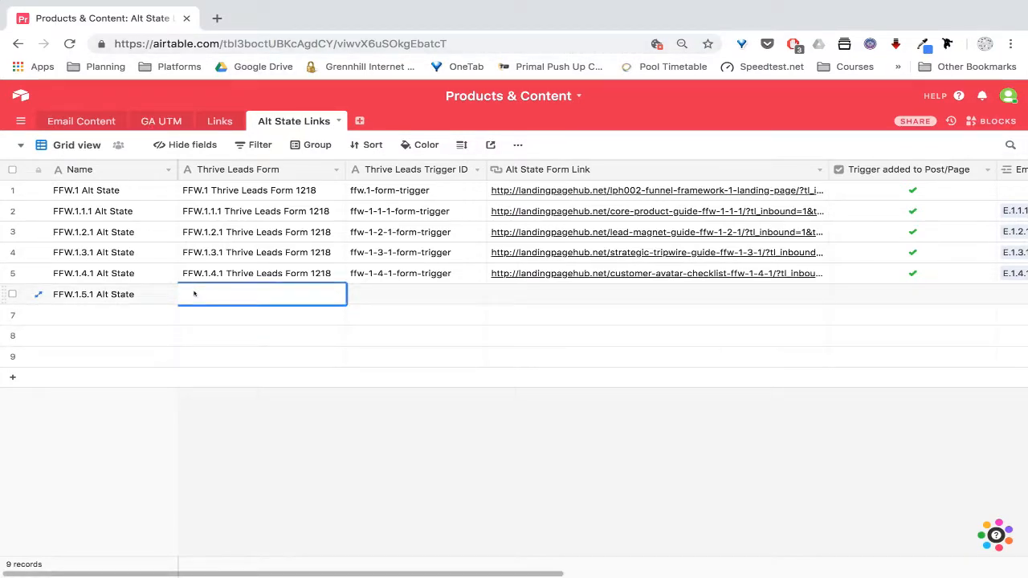
key(ctrl+v)
click(241, 359)
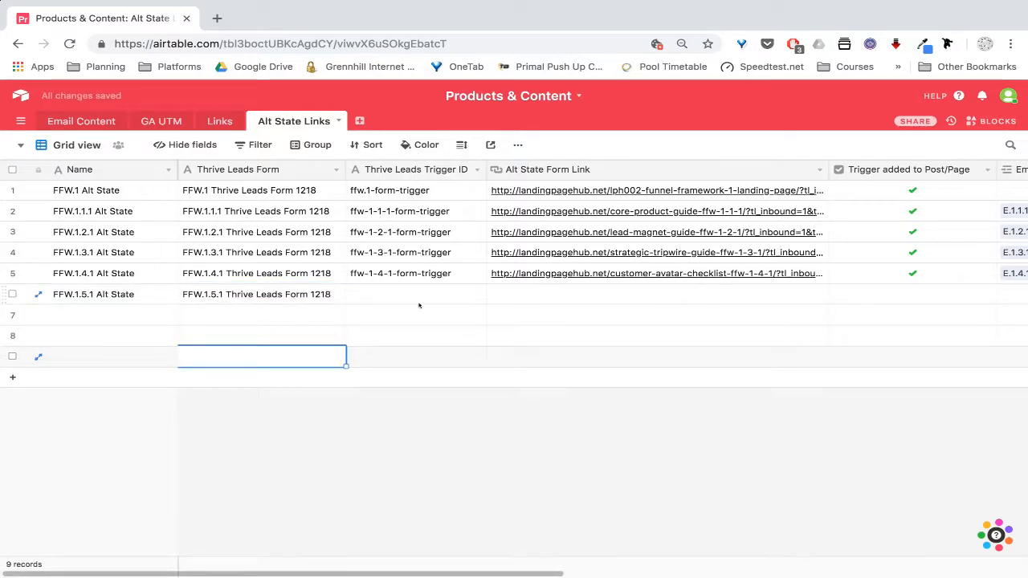
key(ctrl+Right)
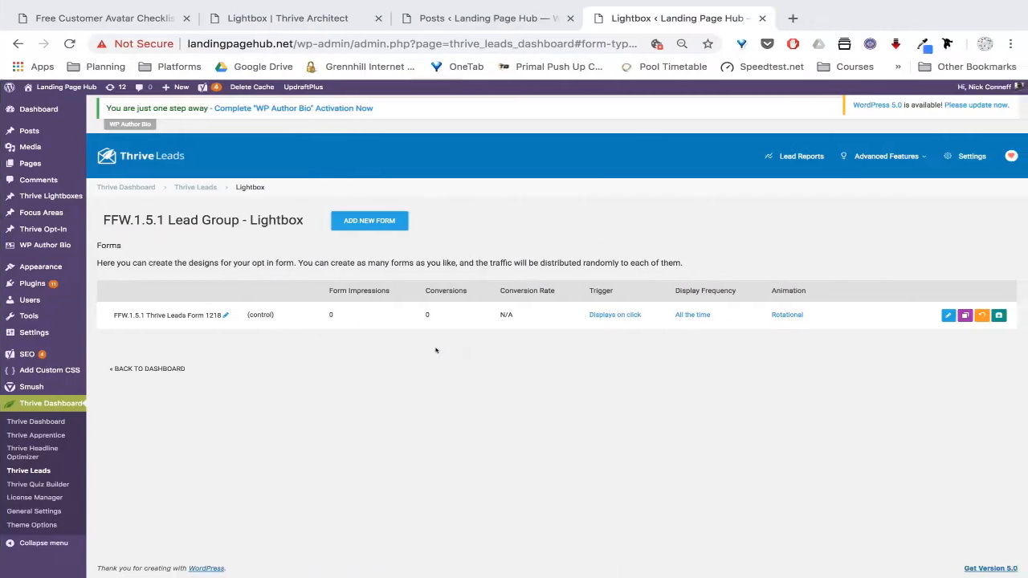
Copy the click trigger ID ffw-1-5-1-form-trigger and save the trigger settings
click(601, 318)
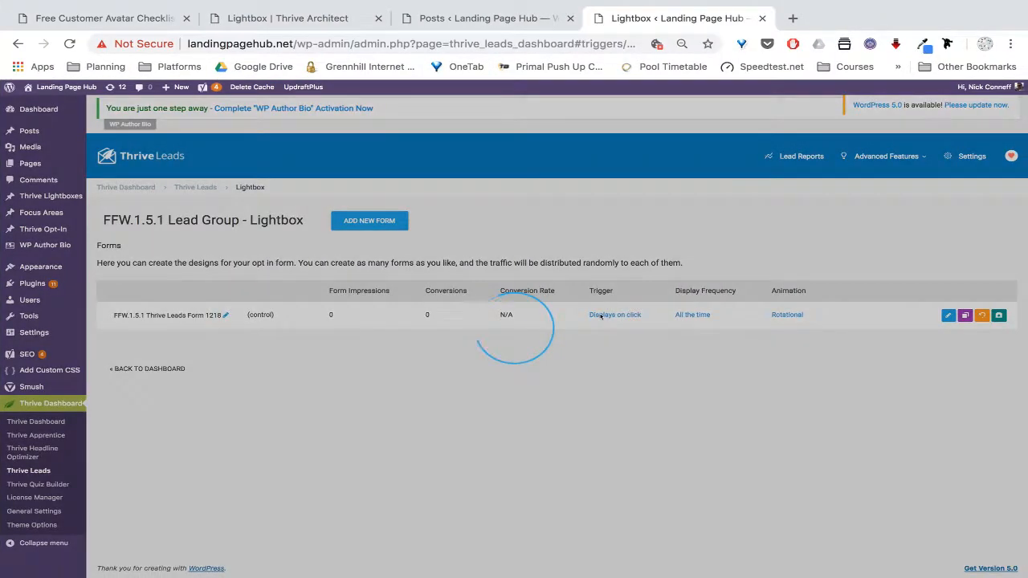
click(417, 270)
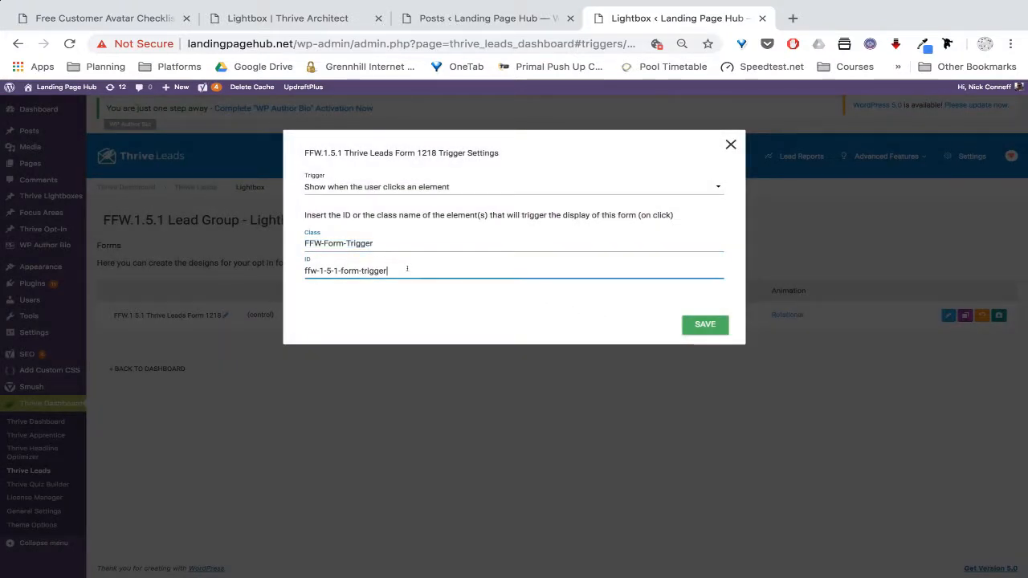
drag(392, 270, 286, 270)
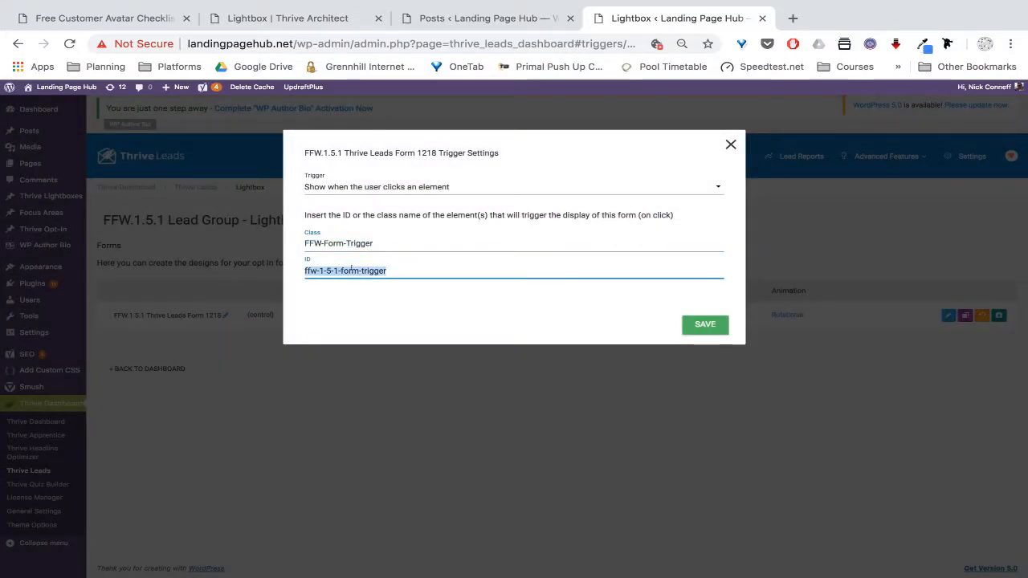
click(418, 268)
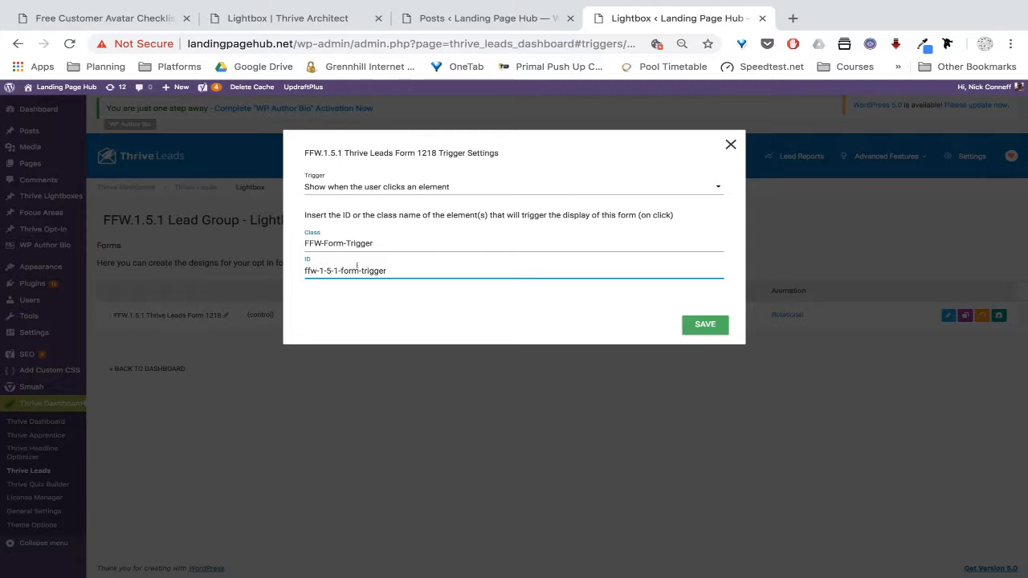
drag(390, 270, 302, 270)
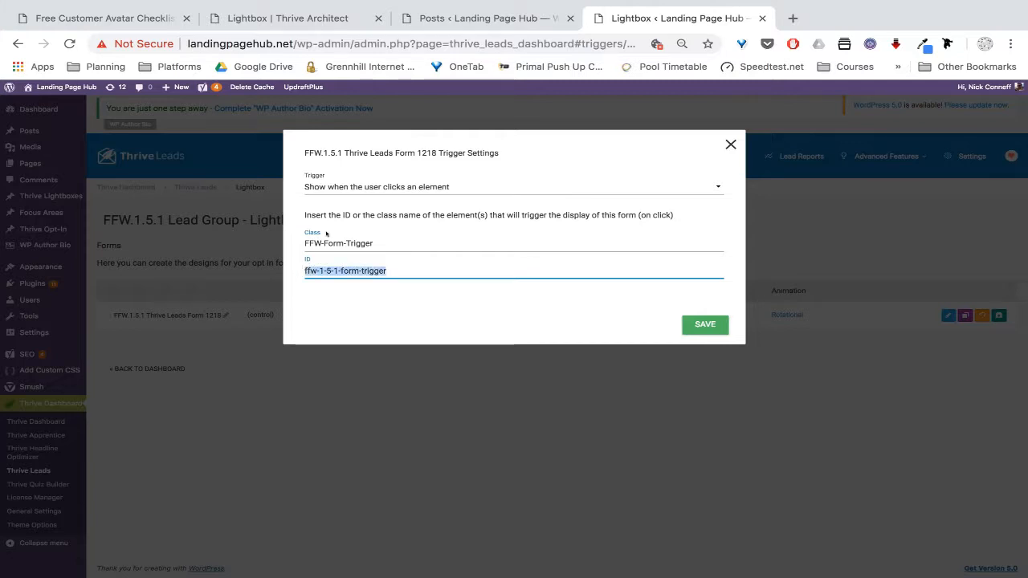
drag(401, 267, 301, 272)
key(ctrl+c)
click(699, 324)
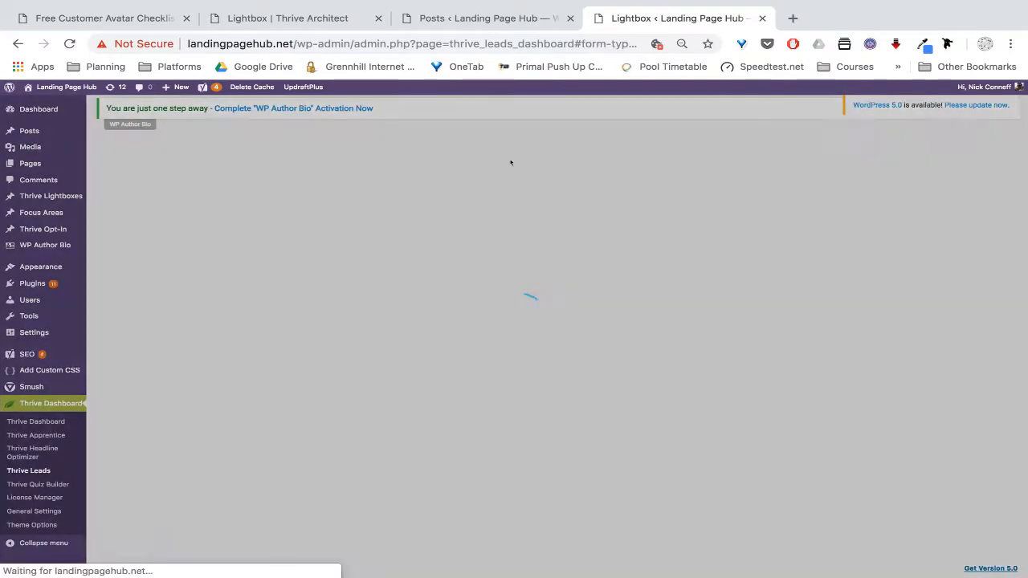
Paste ffw-1-5-1-form-trigger into Airtable row 6's Trigger ID cell
key(ctrl+Left)
double_click(419, 297)
key(ctrl+v)
click(531, 339)
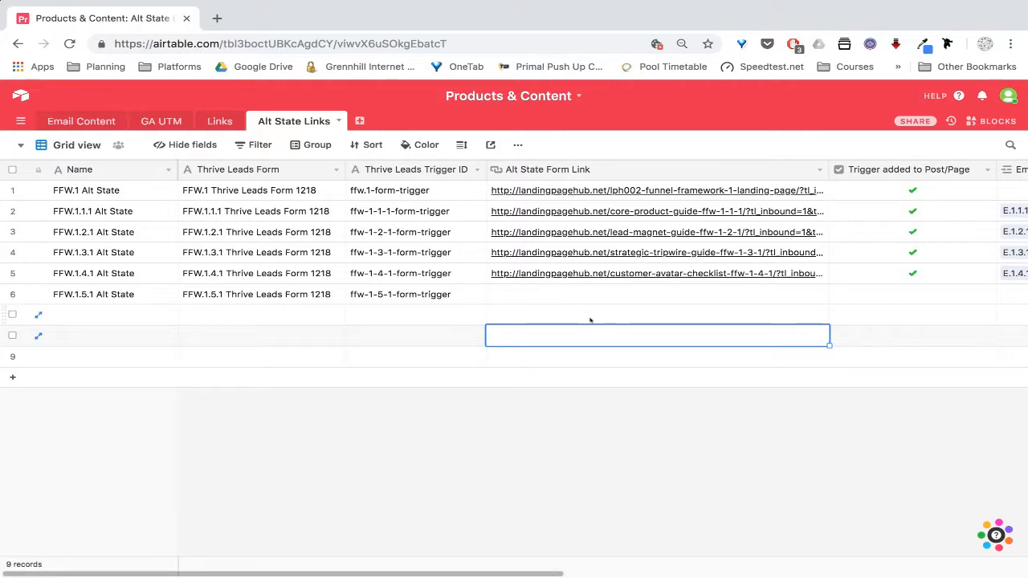
Return from Airtable to the Thrive Leads FFW.1.5.1 Lead Group page
key(ctrl+Right)
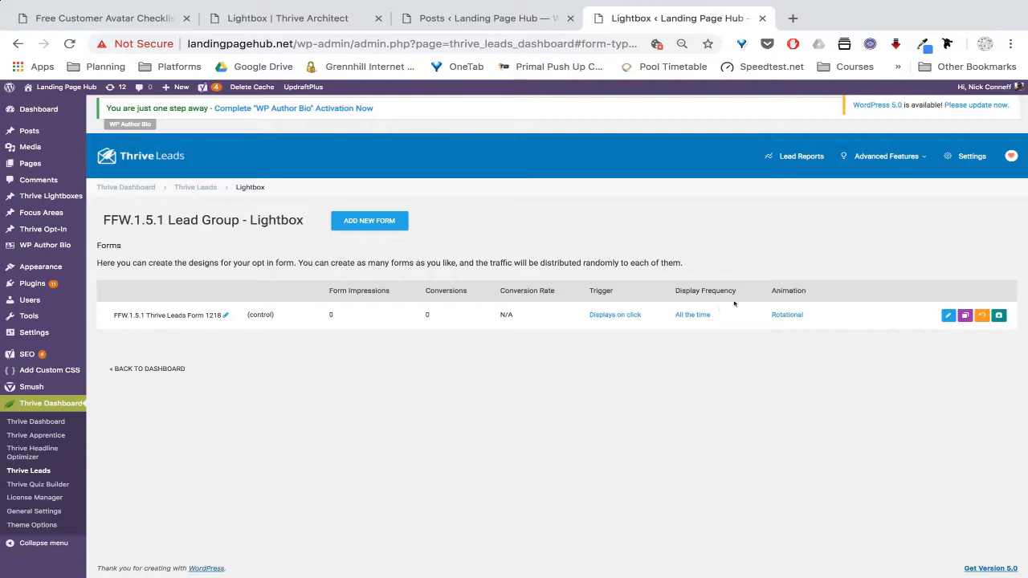
Start a SmartLink and try a Post destination, searching for 'value'
click(873, 157)
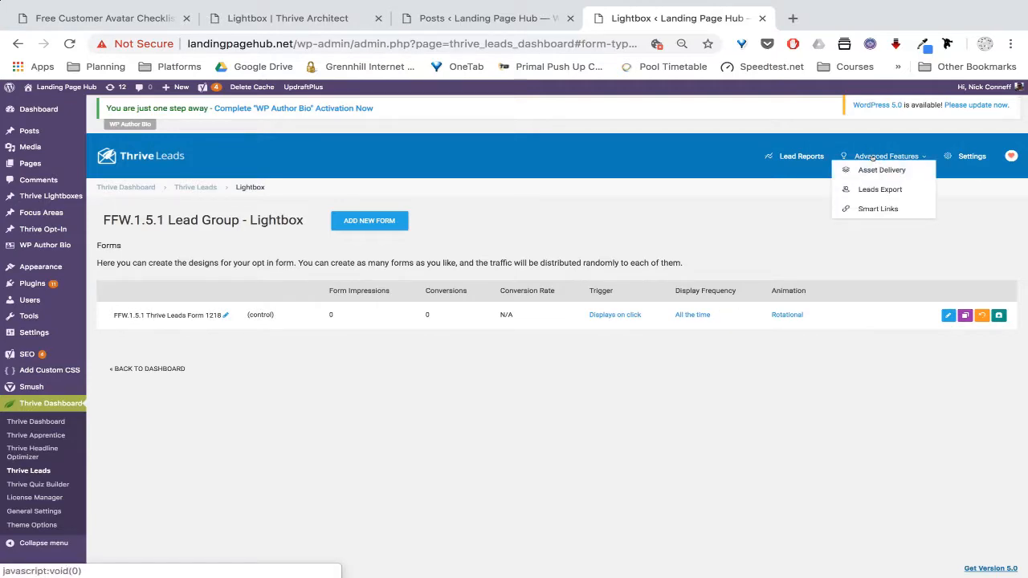
click(865, 209)
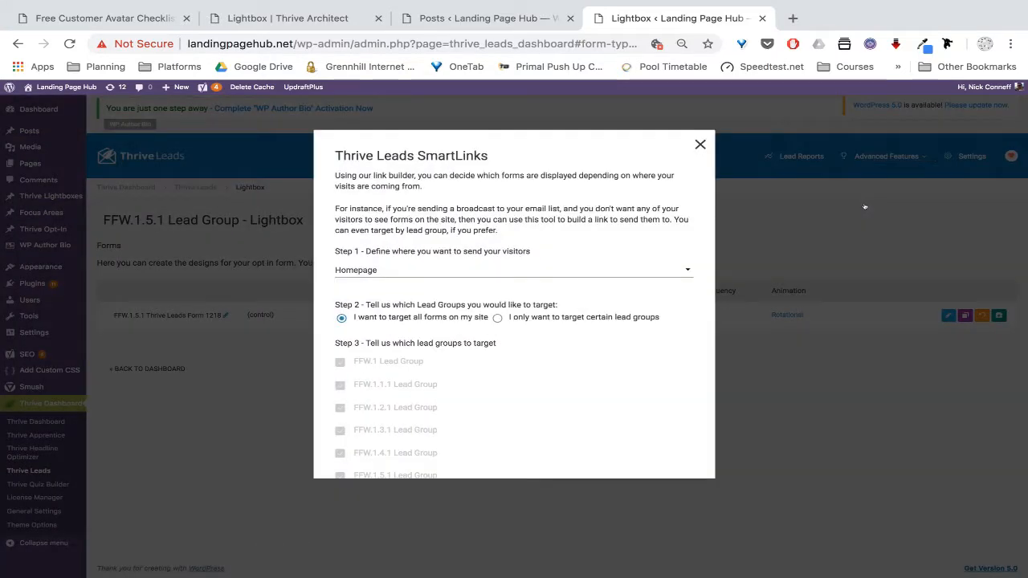
click(683, 270)
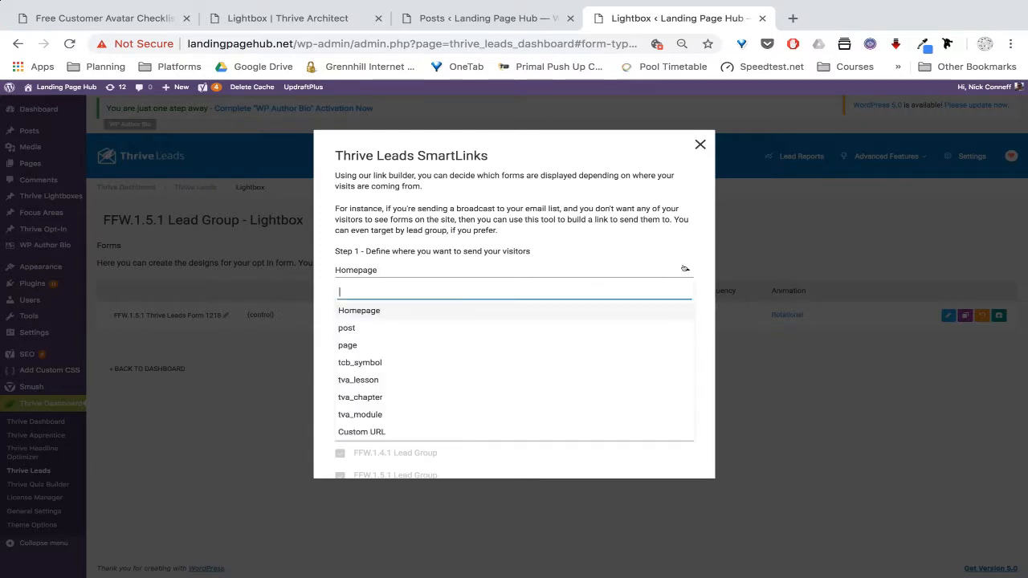
click(388, 327)
click(458, 296)
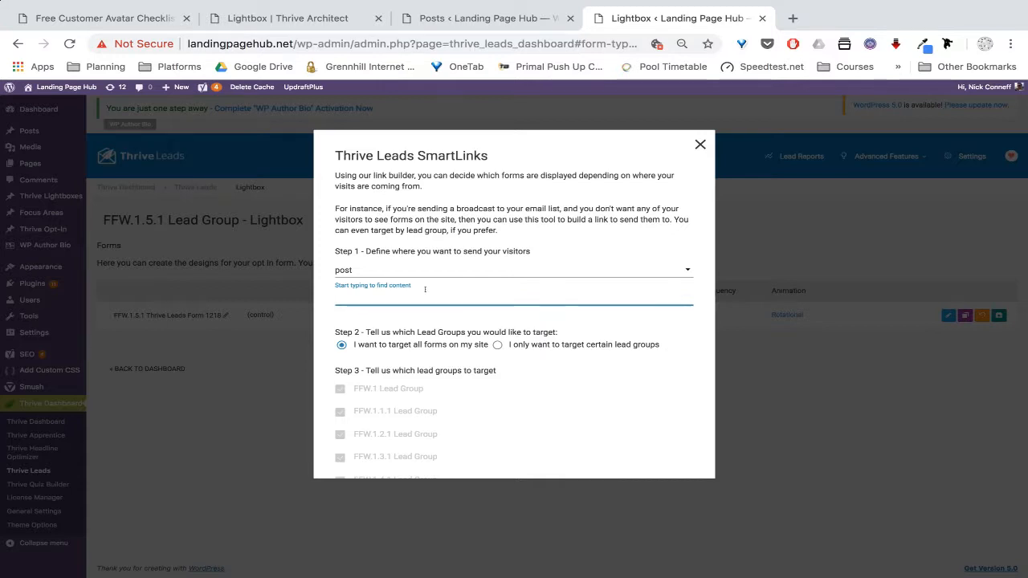
text(value)
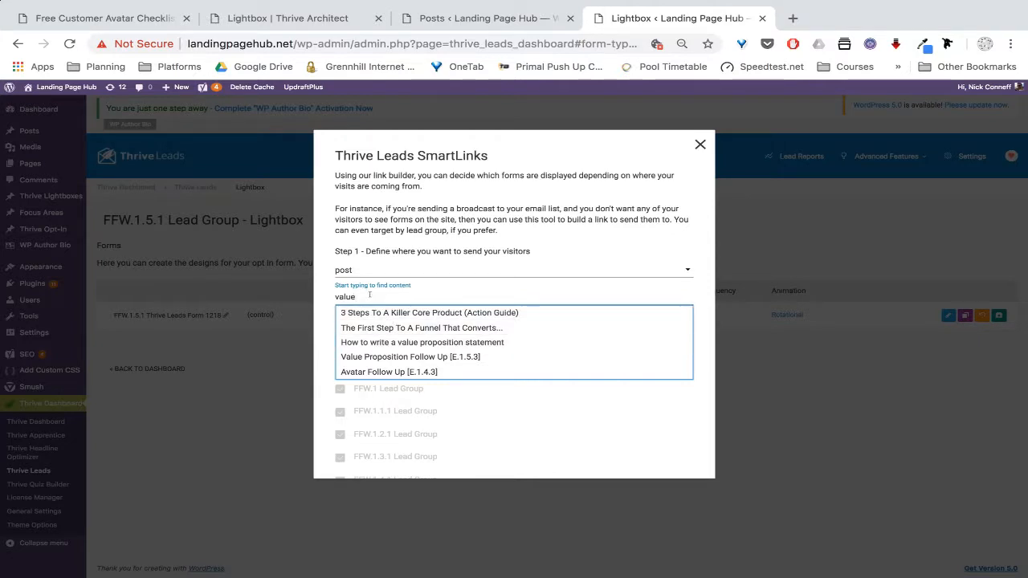
key(BackSpace)
key(BackSpace)
key(BackSpace)
key(BackSpace)
key(BackSpace)
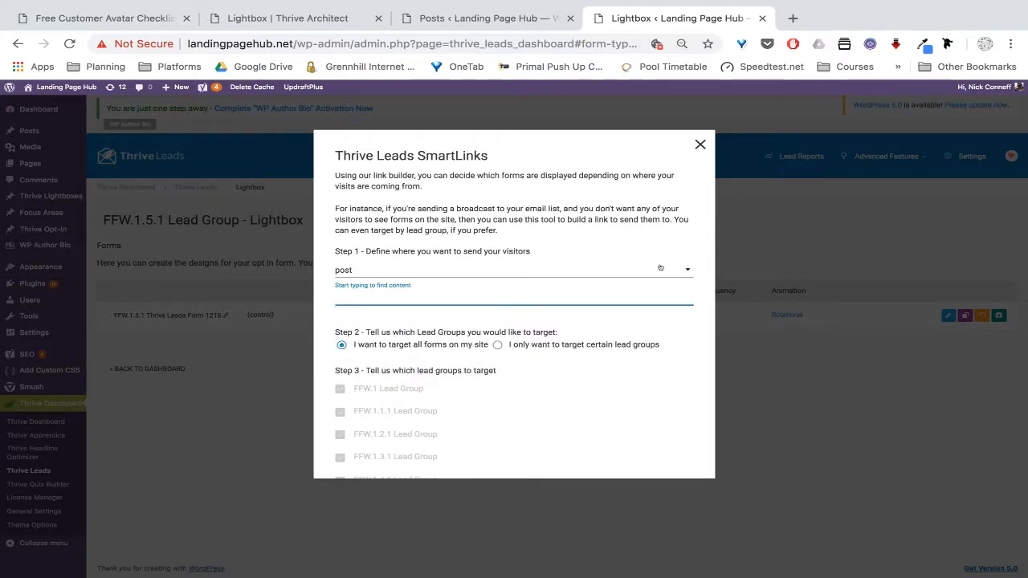
click(684, 269)
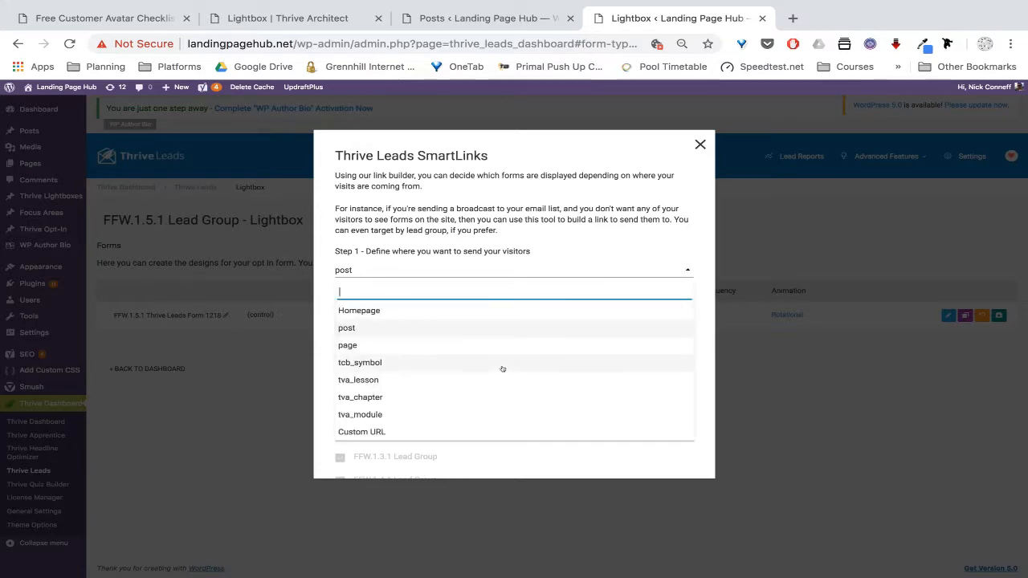
click(465, 429)
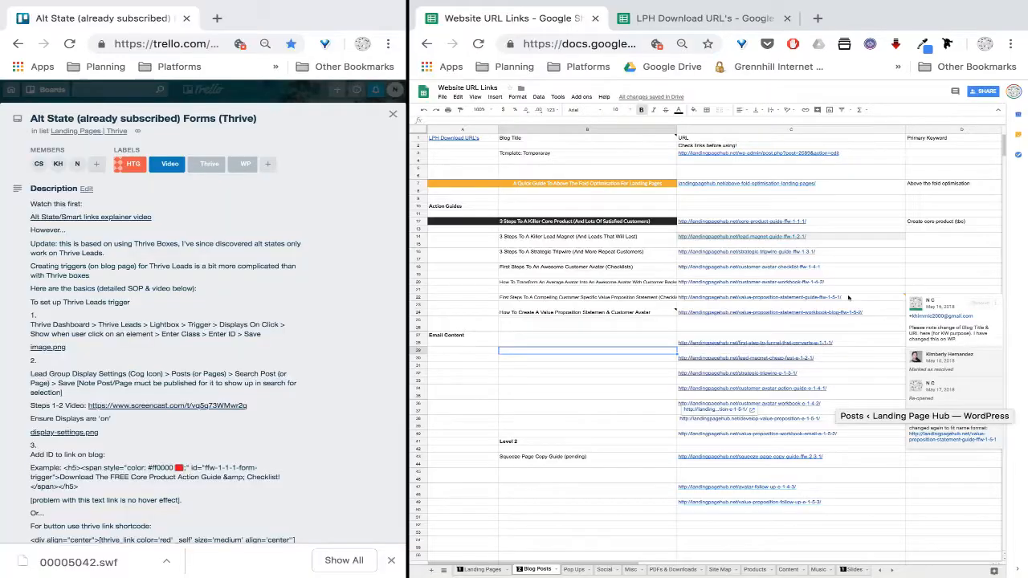
click(848, 297)
drag(848, 296, 665, 294)
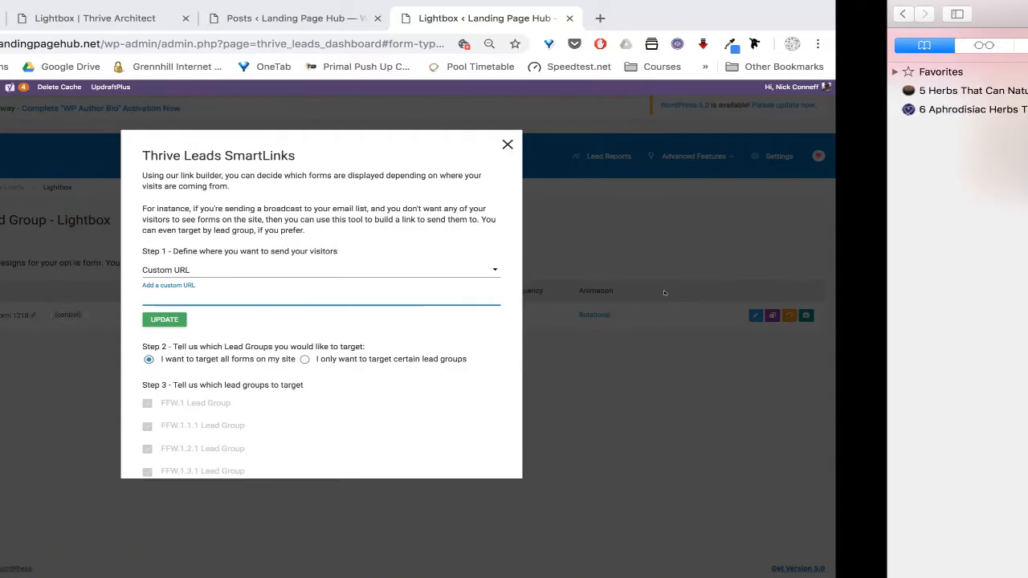
text(http://landingpagehub.net/value-proposition-statement-guide-ffw-1-5-1/)
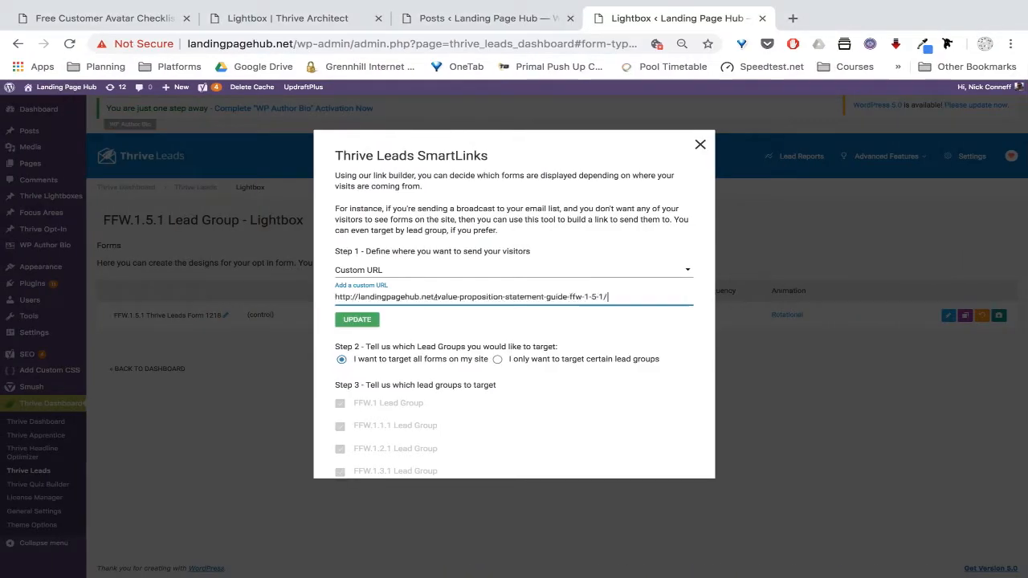
click(359, 319)
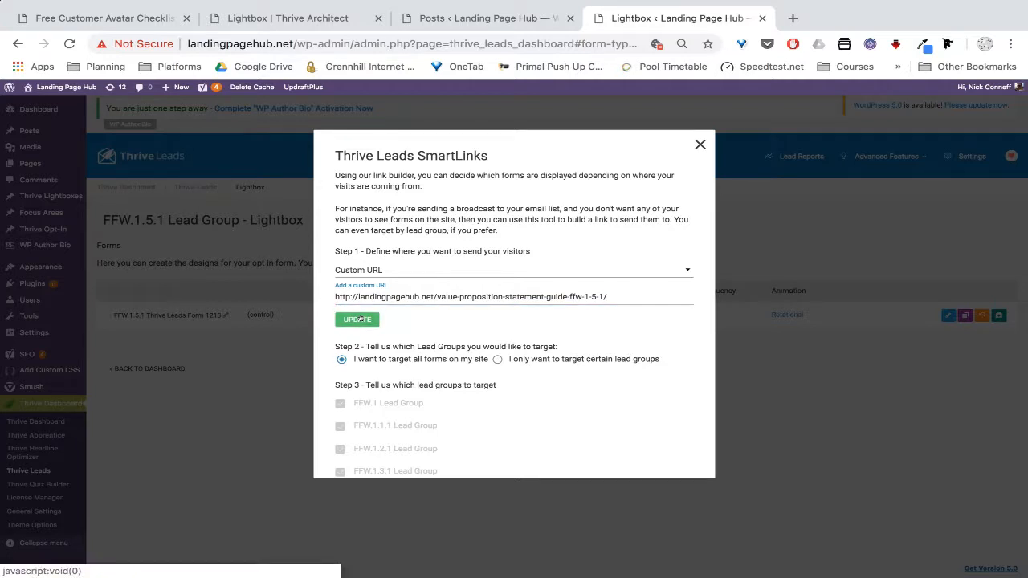
Limit the link to FFW.1, FFW.1.1.1–FFW.1.5.1 Lead Groups and Basic Subscribe
click(497, 359)
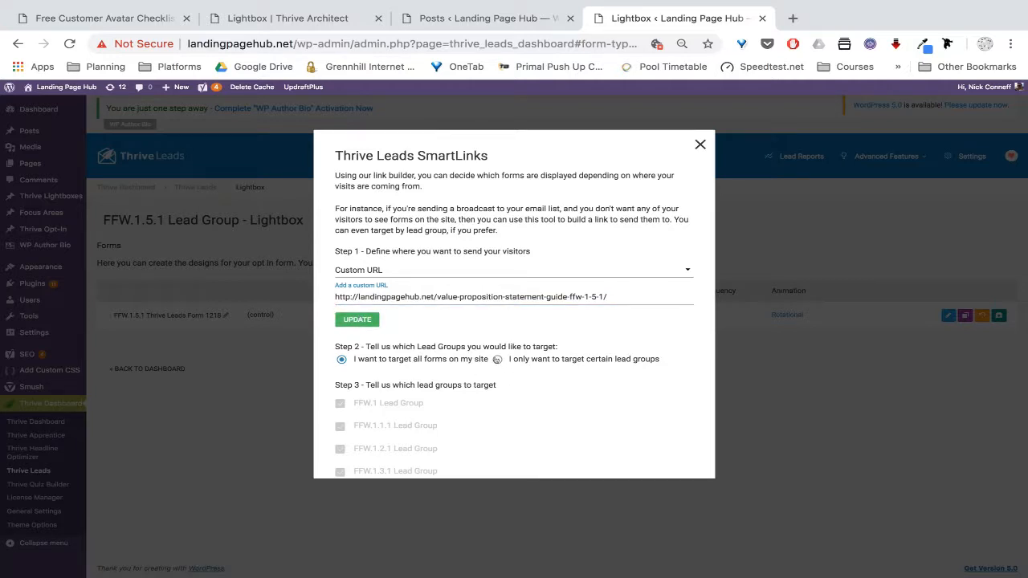
scroll(548, 390, down, 2)
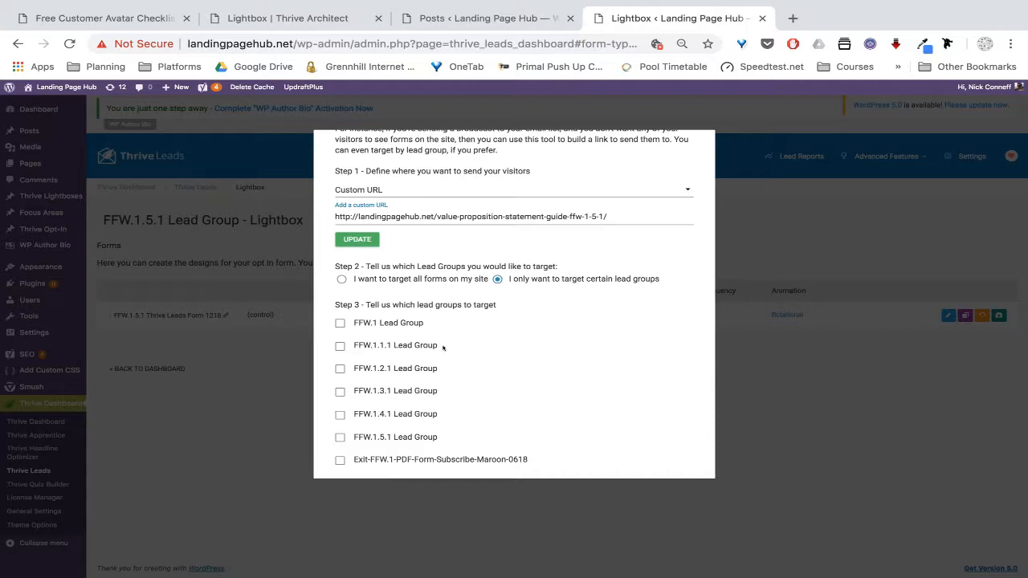
scroll(443, 347, down, 1)
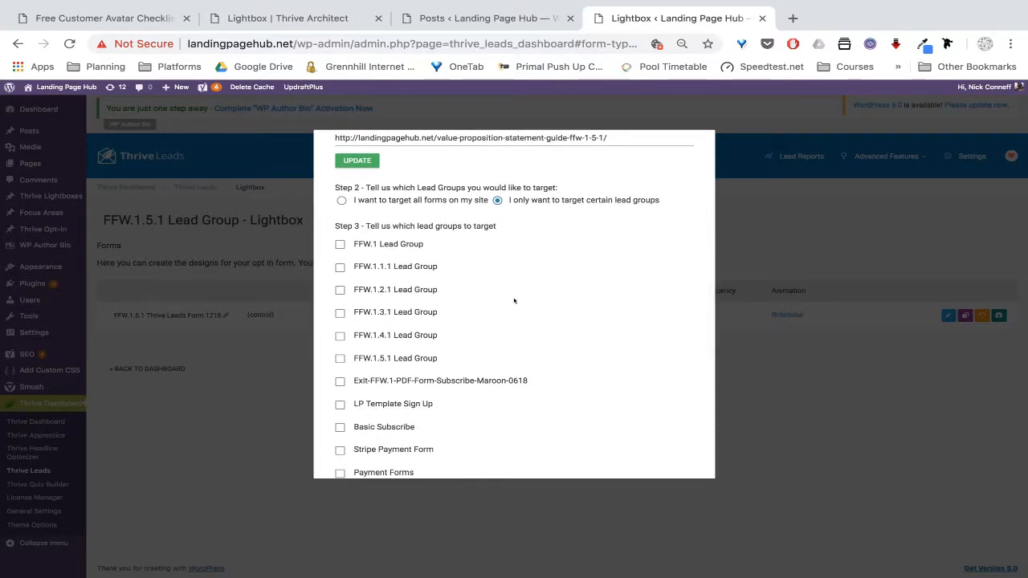
scroll(514, 300, up, 1)
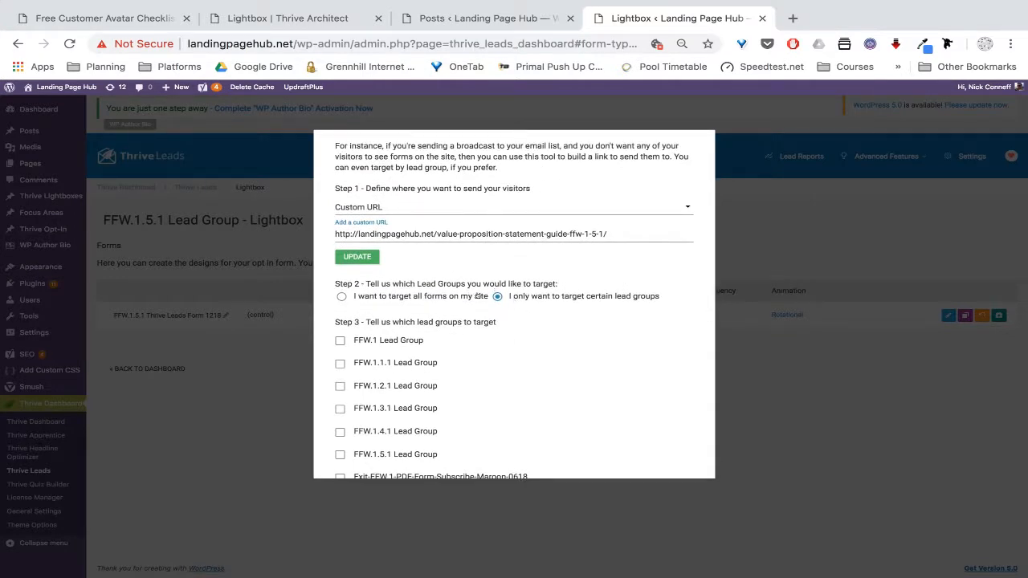
scroll(522, 321, down, 1)
click(339, 263)
click(340, 285)
click(337, 308)
click(337, 330)
click(336, 354)
click(337, 377)
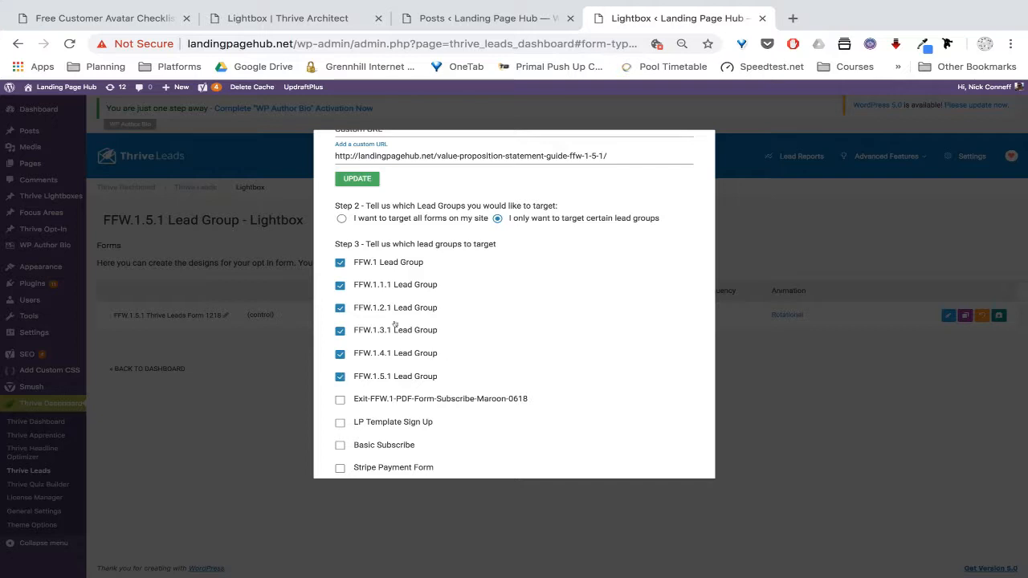
scroll(498, 356, down, 2)
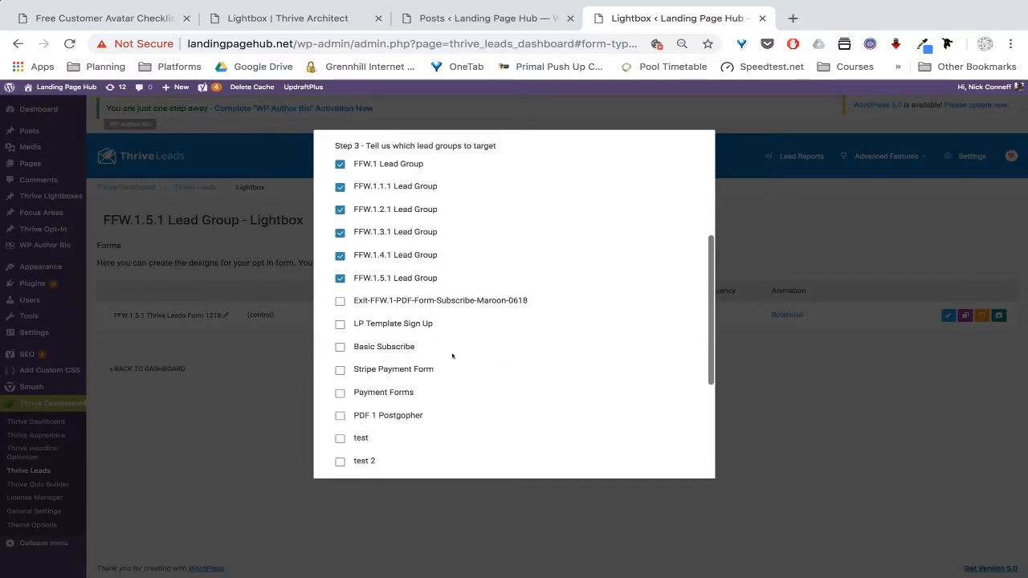
click(339, 346)
scroll(530, 351, down, 3)
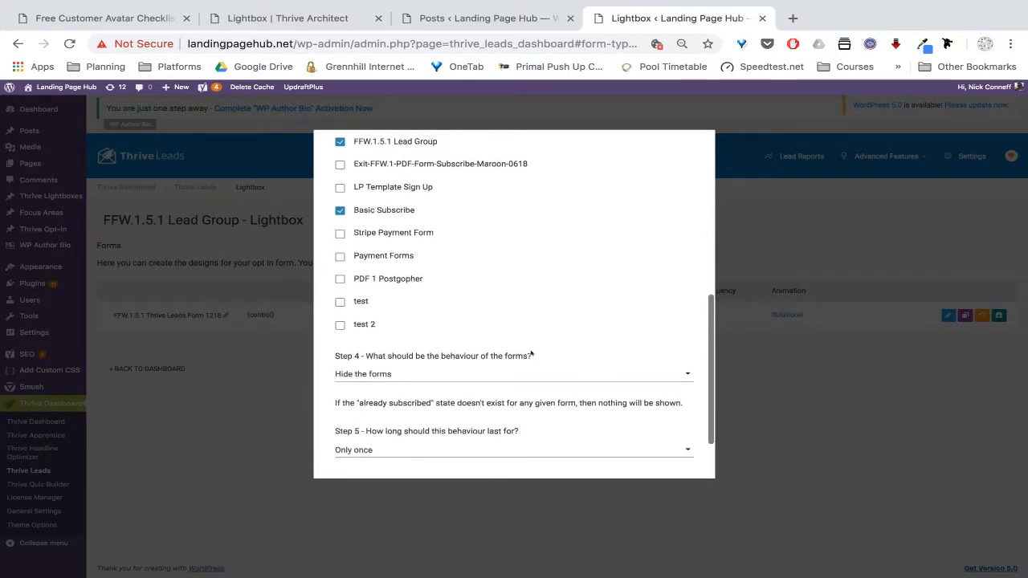
scroll(530, 354, up, 4)
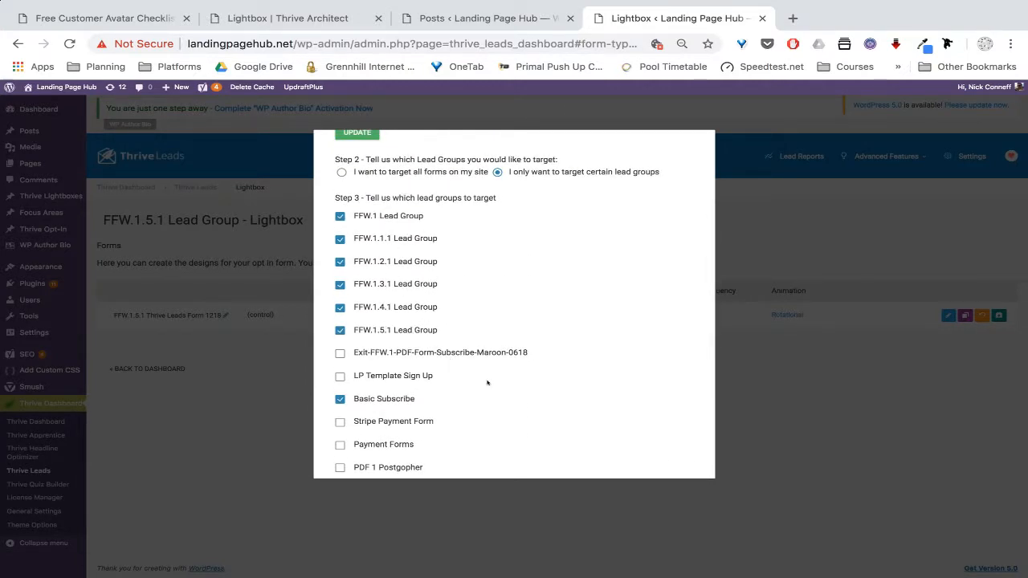
scroll(487, 383, down, 3)
scroll(487, 383, down, 1)
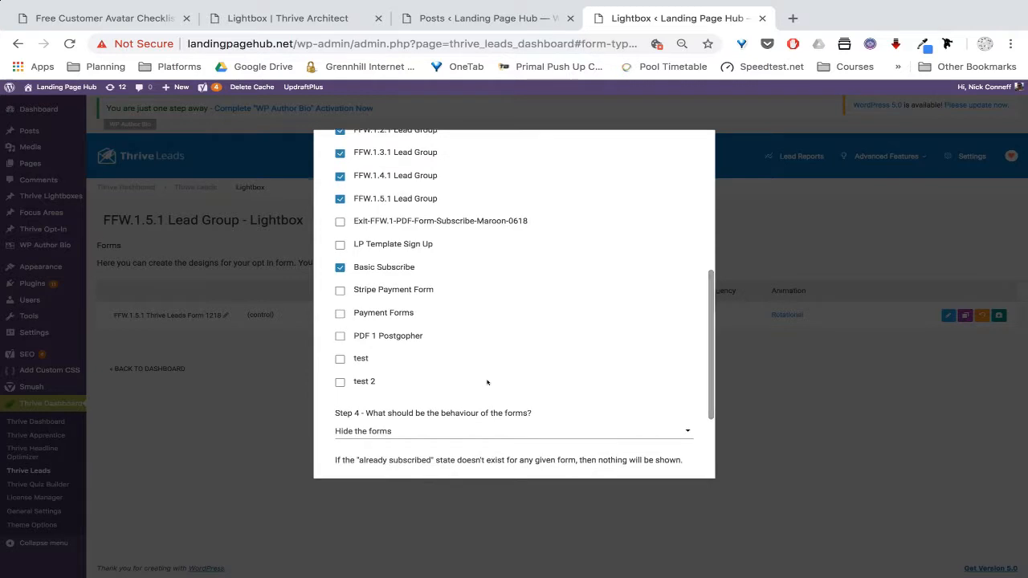
scroll(487, 383, down, 2)
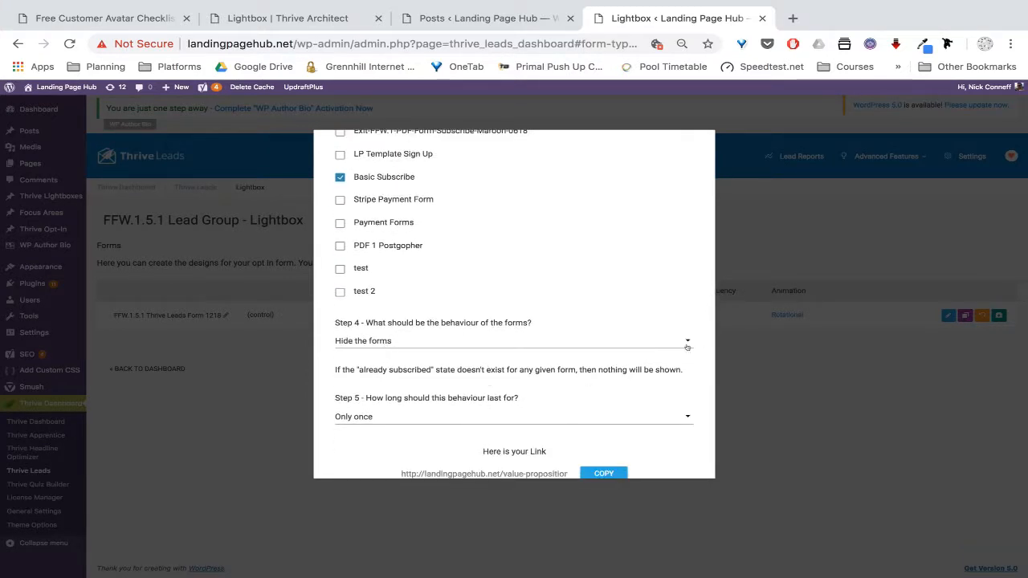
Make the link display the forms' Already subscribed state
click(688, 344)
click(479, 377)
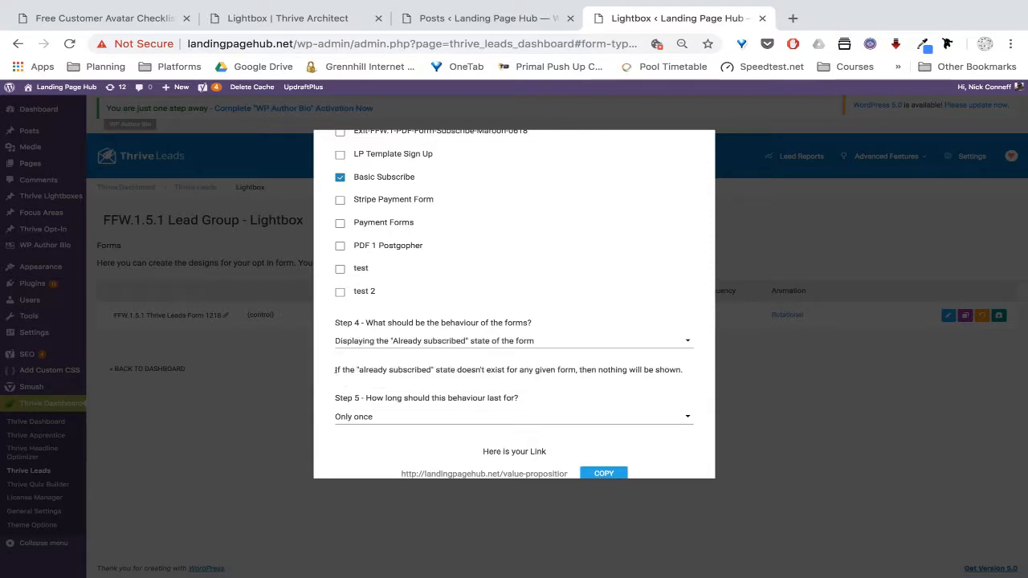
drag(331, 367, 670, 369)
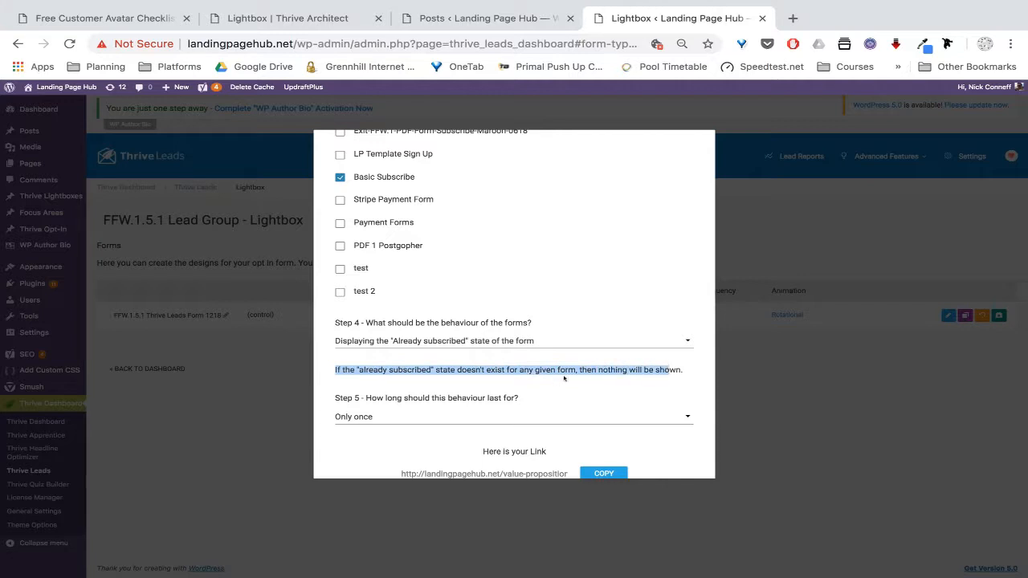
click(643, 369)
scroll(528, 239, up, 4)
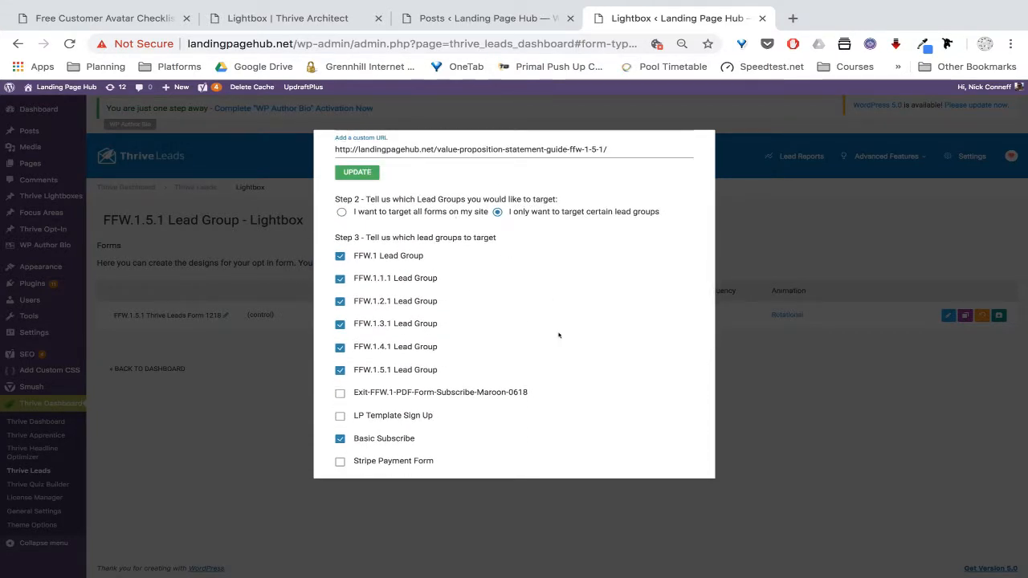
scroll(559, 336, down, 4)
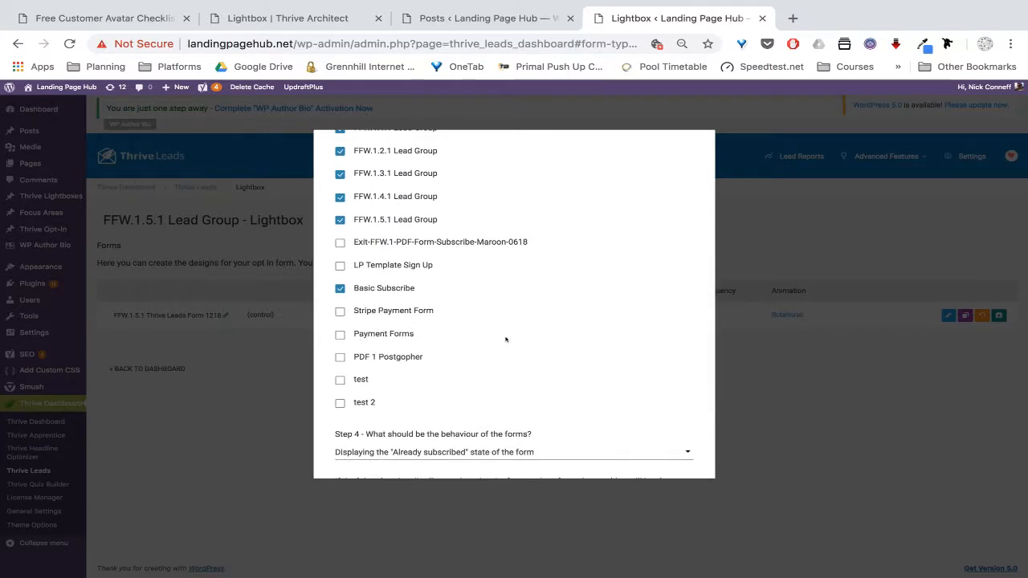
scroll(505, 339, down, 3)
scroll(505, 339, up, 2)
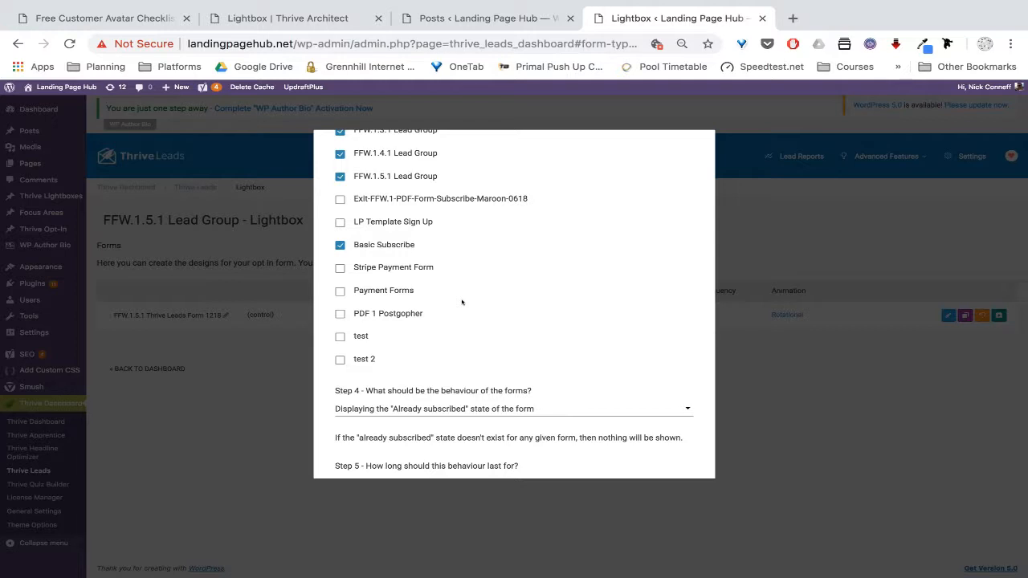
scroll(462, 302, down, 3)
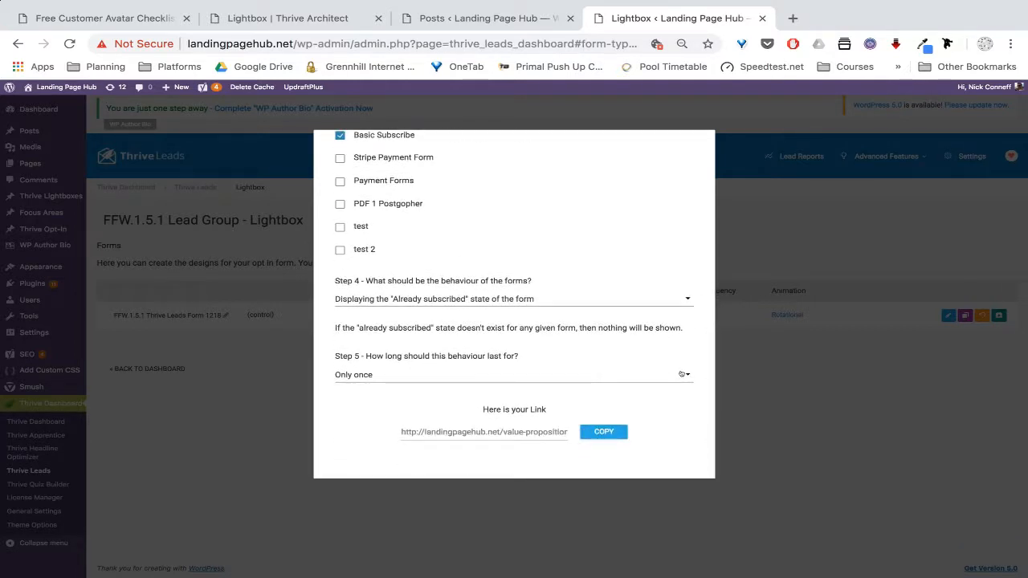
Keep it for as long as possible, copy the generated link and switch to Airtable
click(681, 376)
click(407, 446)
click(490, 431)
click(597, 432)
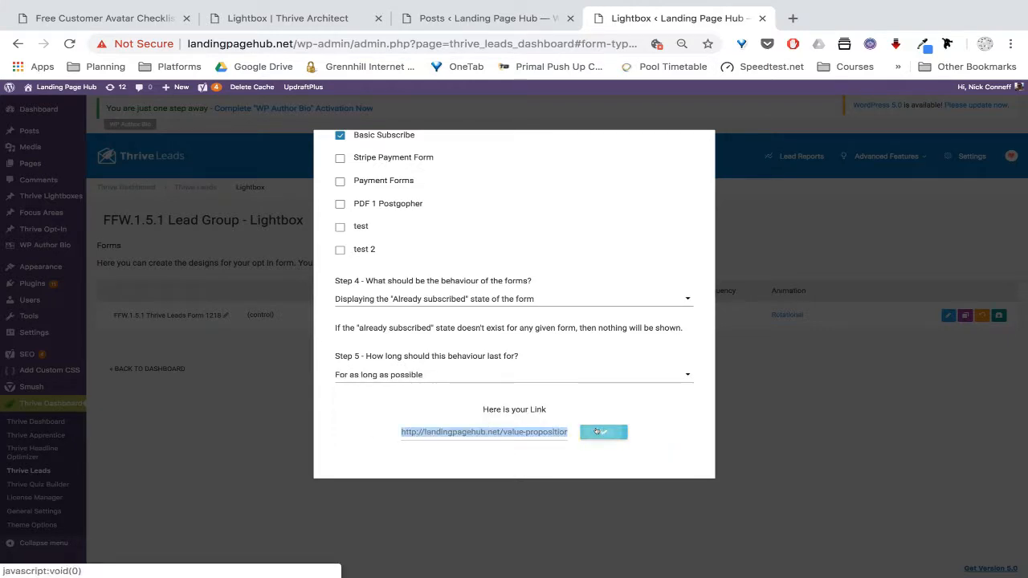
key(super+Tab)
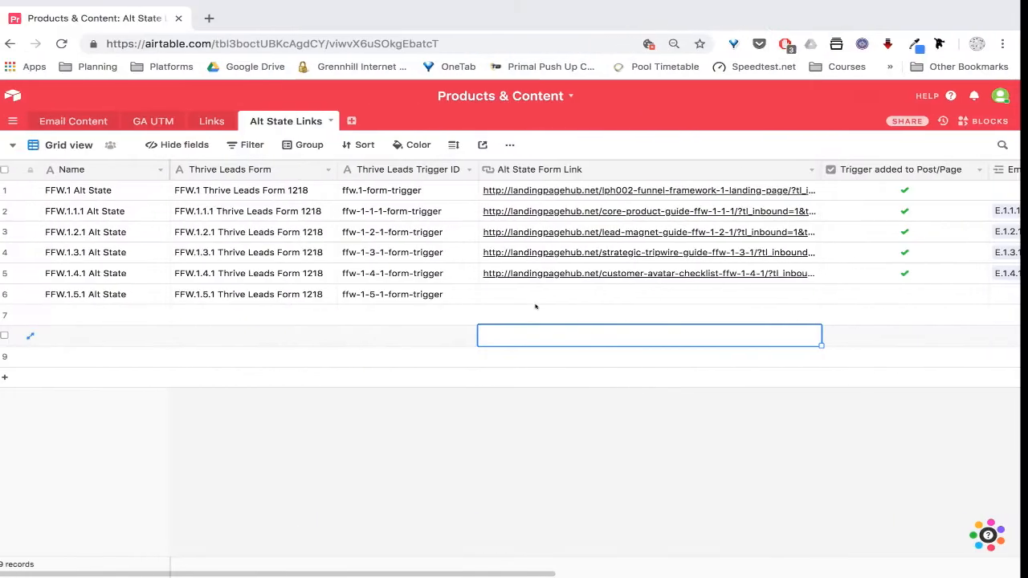
Paste the copied alt-state URL into row 6's Alt State Form Link cell in Airtable
click(501, 294)
click(500, 294)
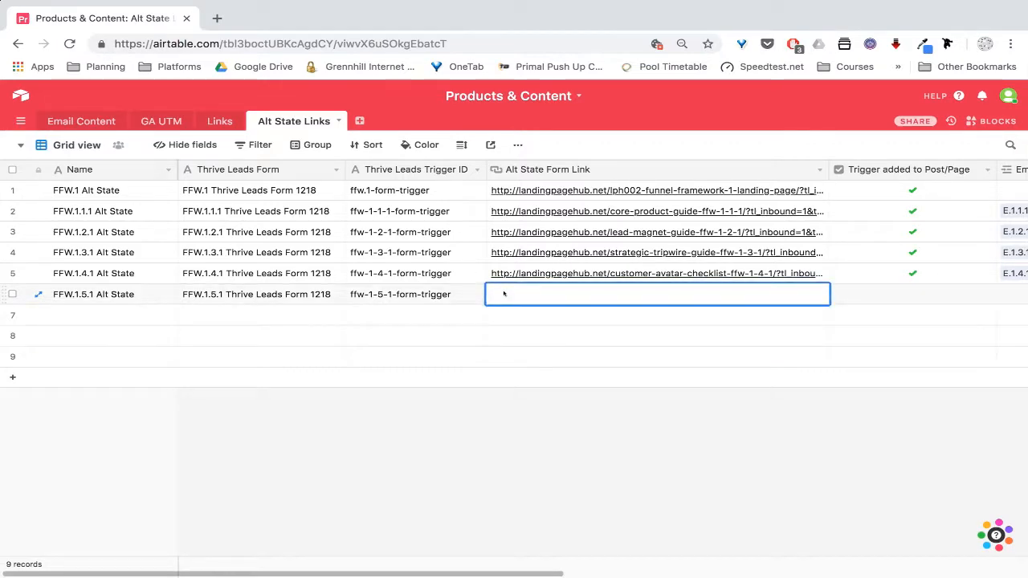
key(ctrl+v)
click(564, 393)
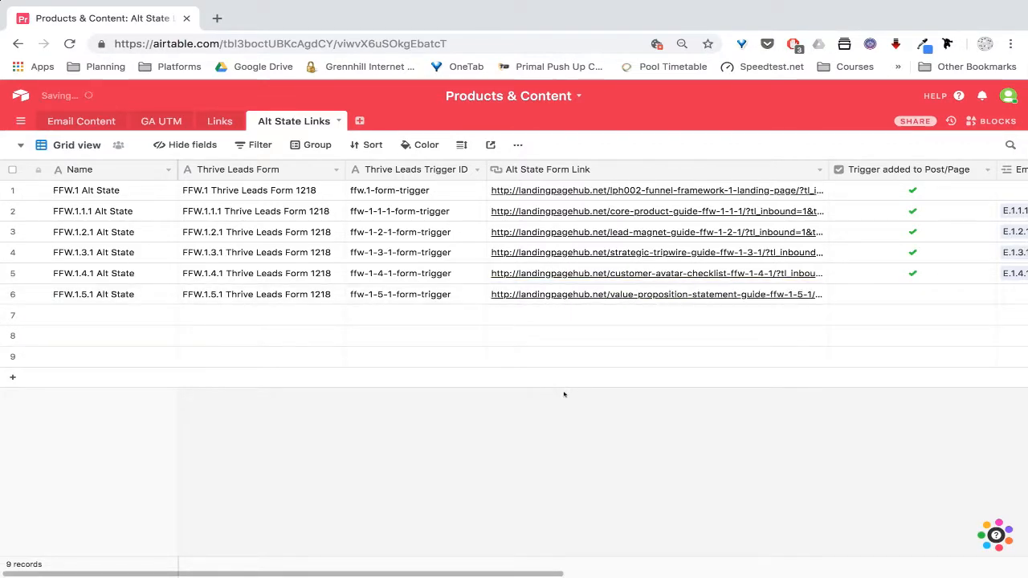
Scroll right in the Airtable grid to check the FFW.1.5.1 row's trigger ID
key(ctrl+Right)
key(ctrl+Left)
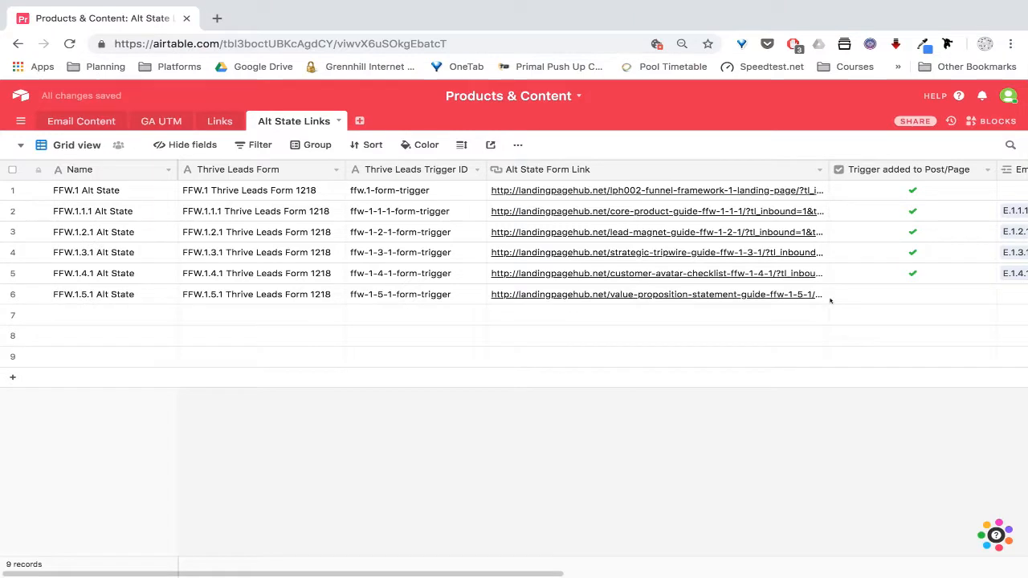
scroll(856, 291, right, 4)
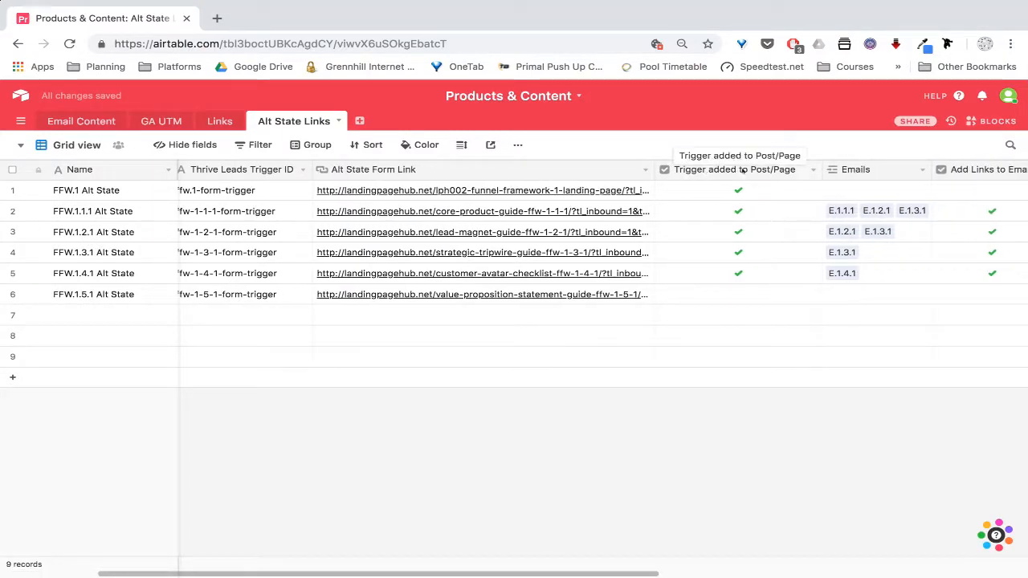
click(247, 294)
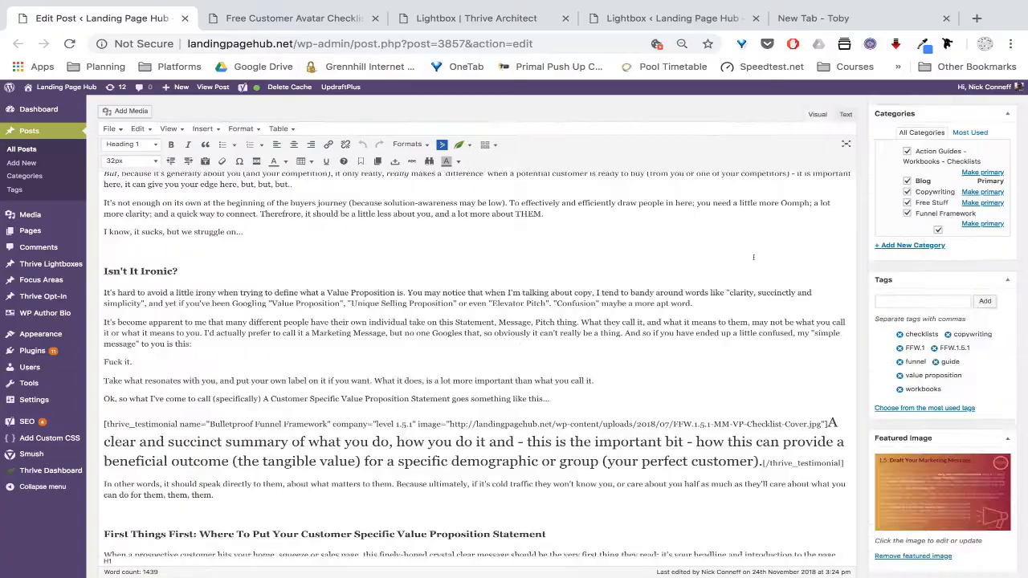
Preview the post, confirm the Download The FREE Checklist Here link opens the 1.5.1 lightbox, then return to the editor
scroll(755, 257, up, 3)
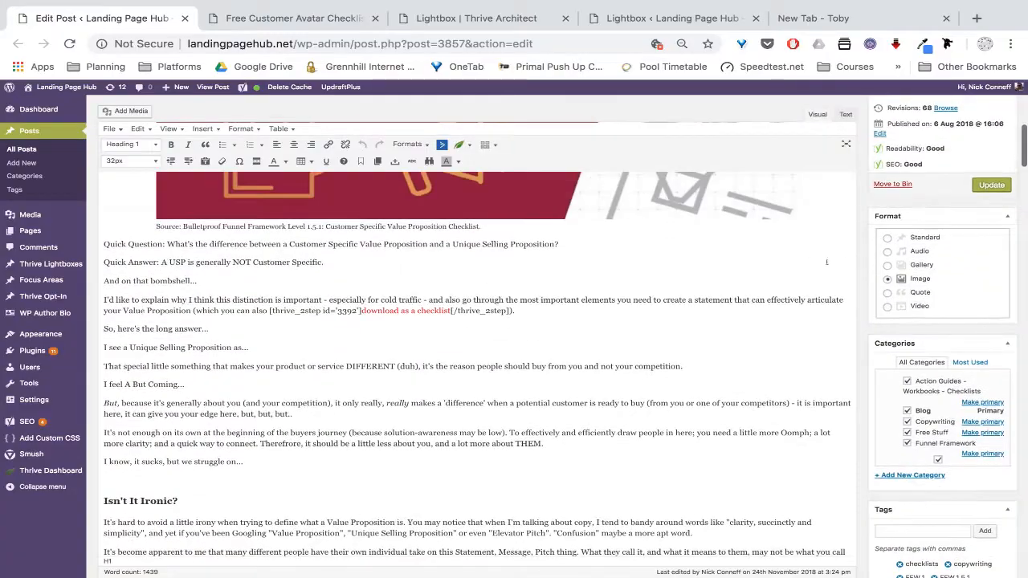
scroll(918, 190, up, 2)
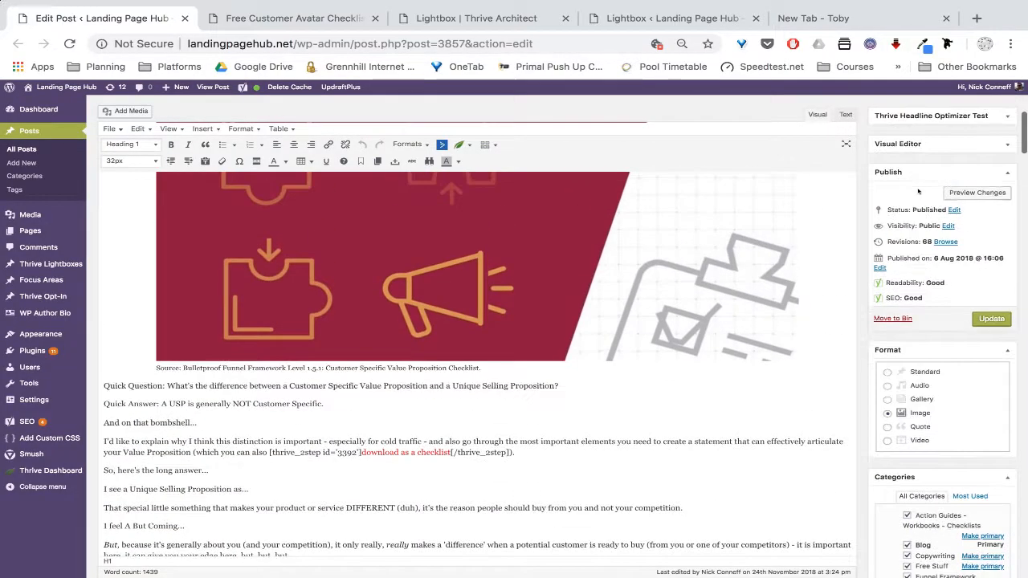
click(982, 193)
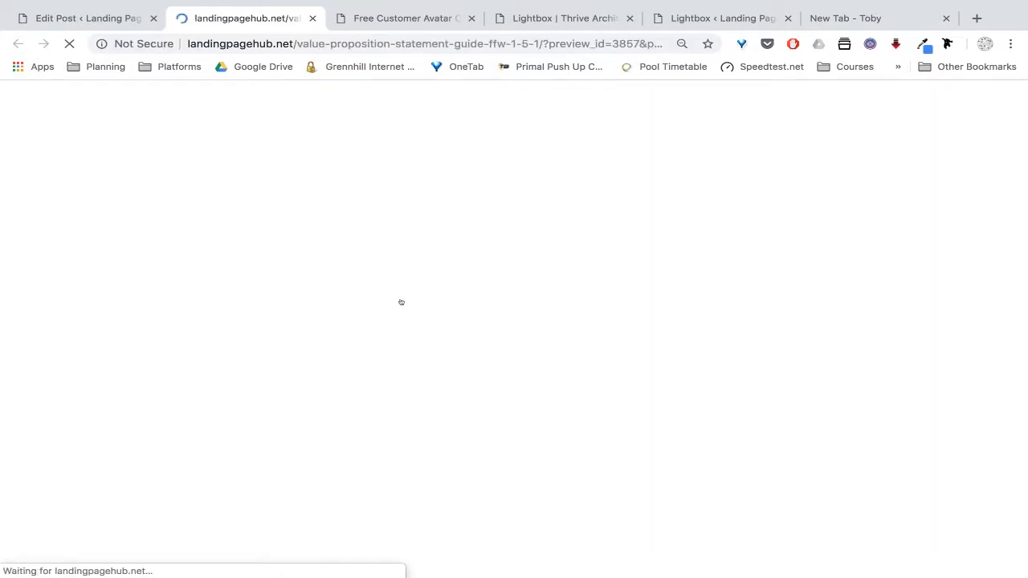
scroll(423, 276, down, 8)
scroll(515, 338, down, 10)
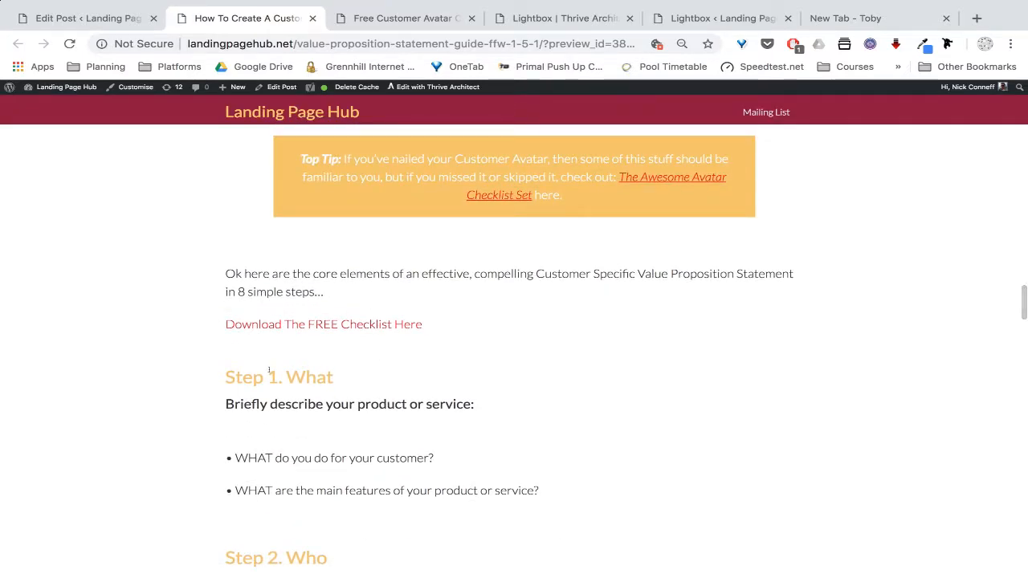
click(385, 324)
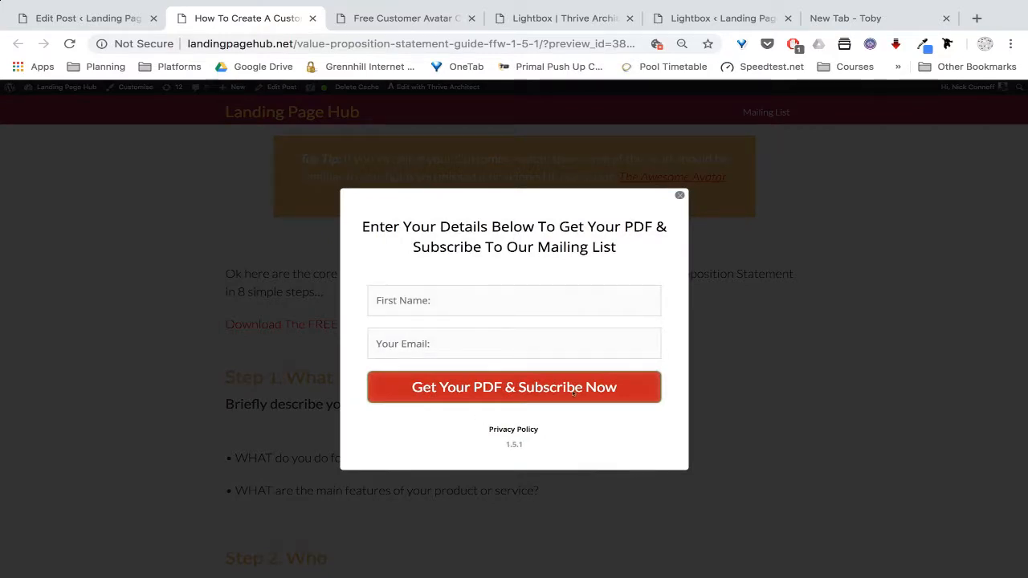
click(678, 196)
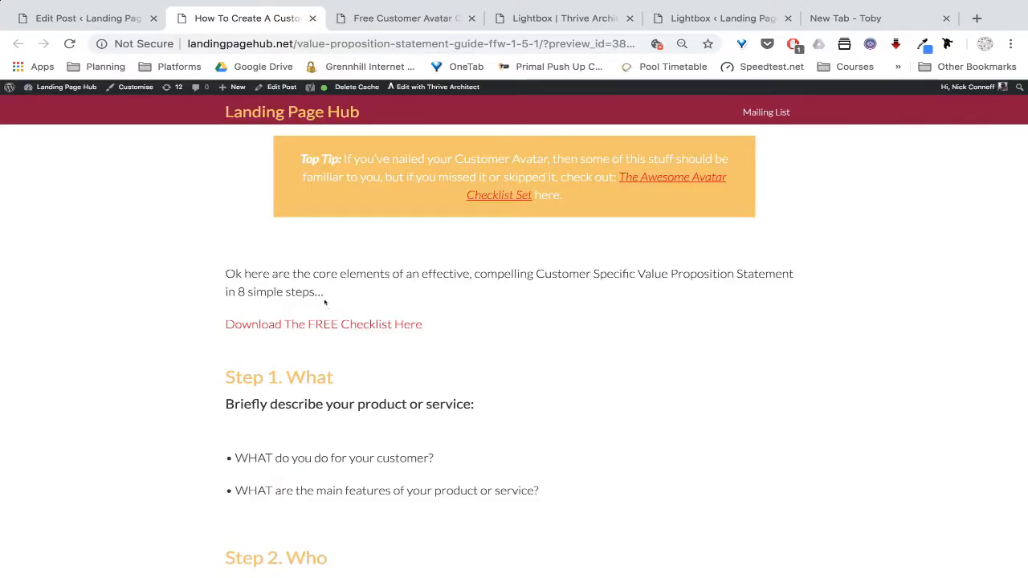
click(402, 18)
click(89, 17)
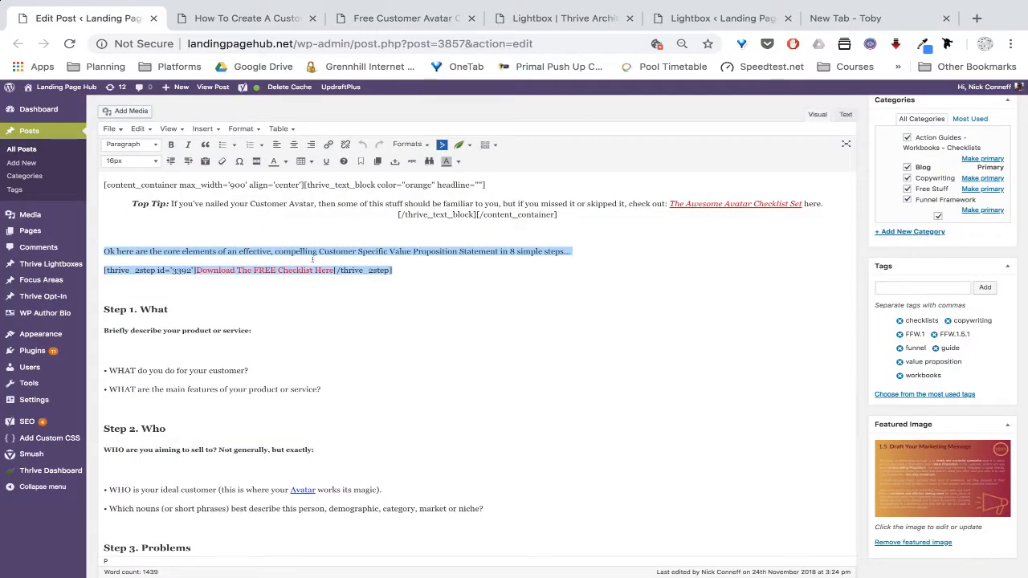
Select the checklist shortcode line, then move over to the ActiveCampaign automation workspace
drag(402, 266, 101, 265)
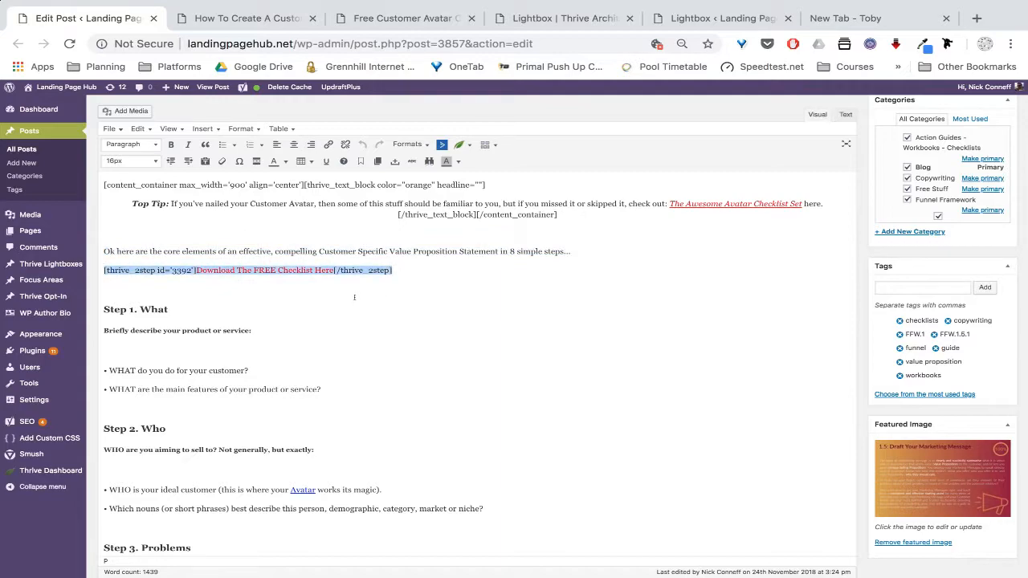
key(ctrl+Left)
key(ctrl+Left)
key(ctrl+Right)
key(ctrl+Right)
key(ctrl+Right)
key(ctrl+Right)
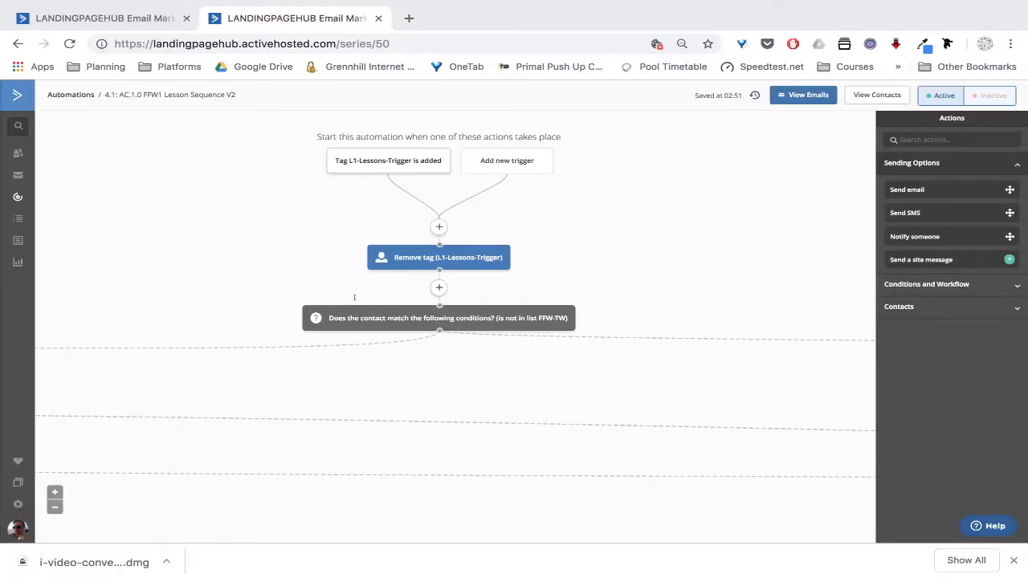
Copy the red text-link trigger snippet from the Trello card description and return to the WordPress editor
key(ctrl+Right)
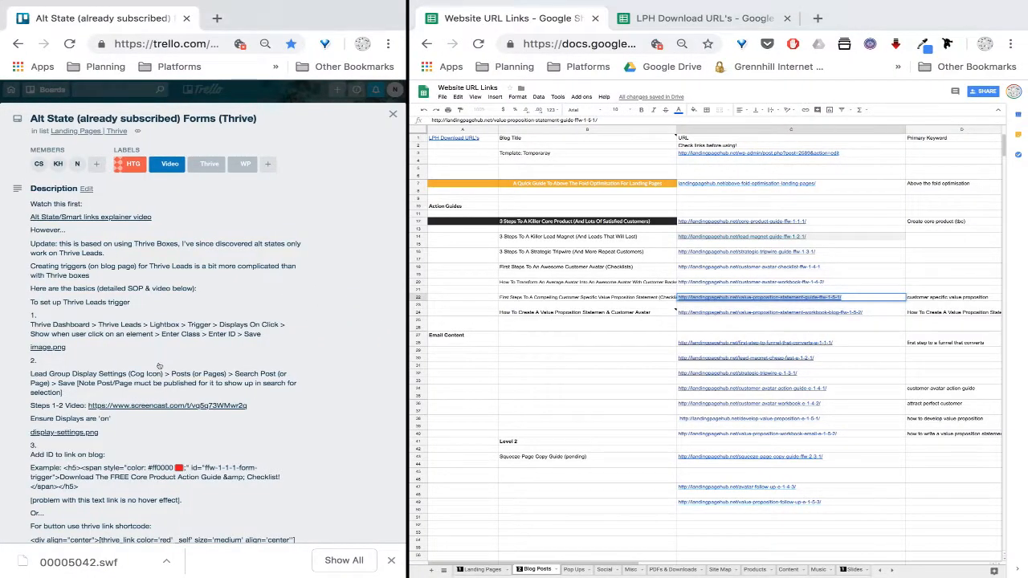
scroll(160, 371, down, 5)
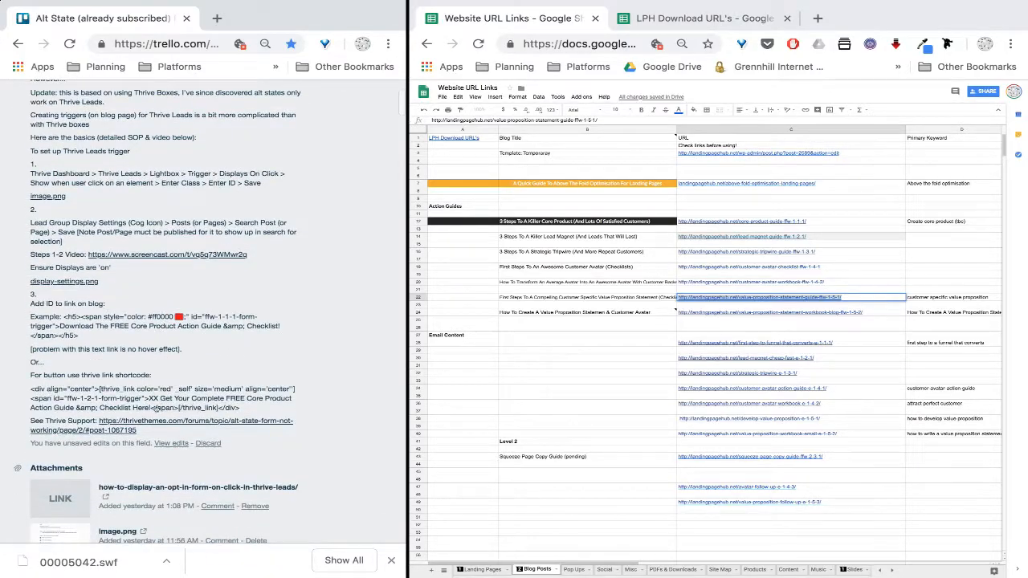
click(171, 443)
click(170, 325)
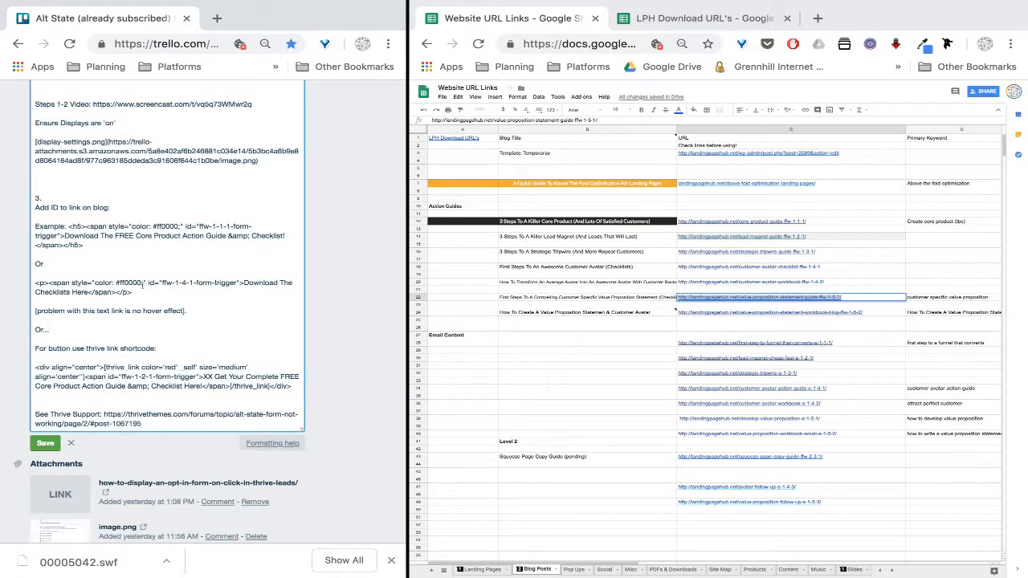
drag(137, 293, 26, 279)
key(ctrl+c)
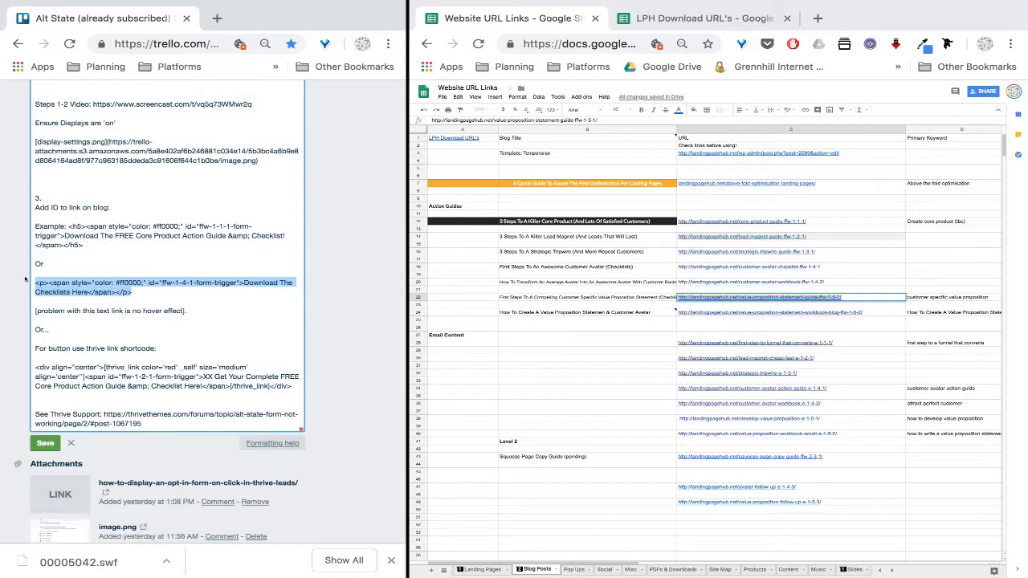
key(ctrl+Left)
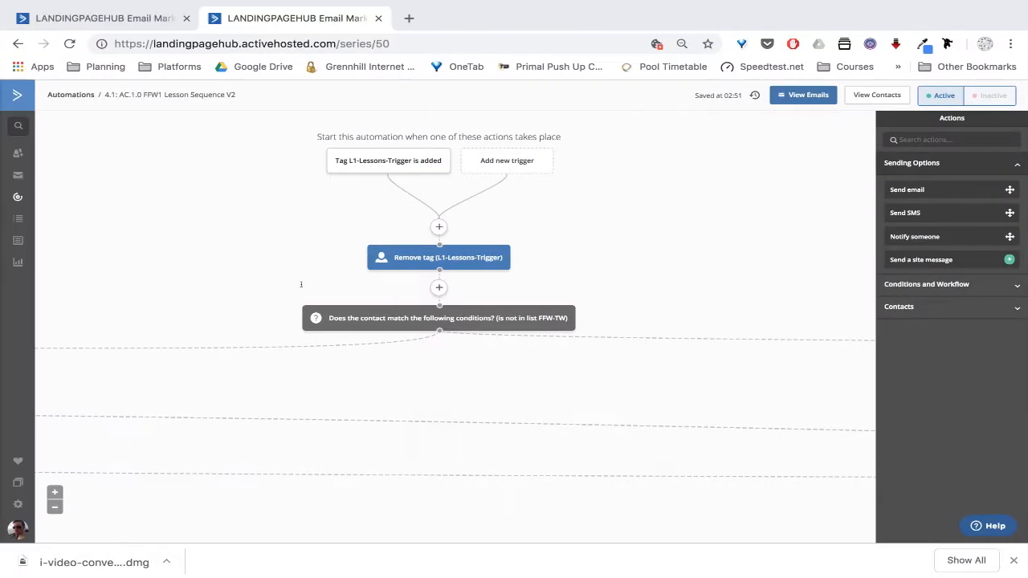
key(super+grave)
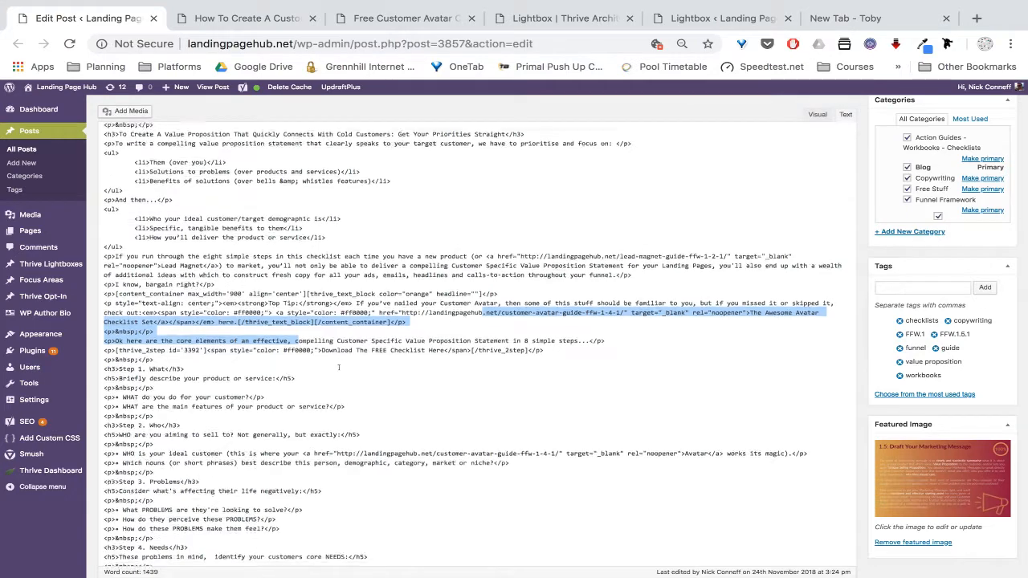
Paste the text-link trigger snippet on a new line below the thrive_2step shortcode
scroll(339, 368, up, 1)
click(274, 345)
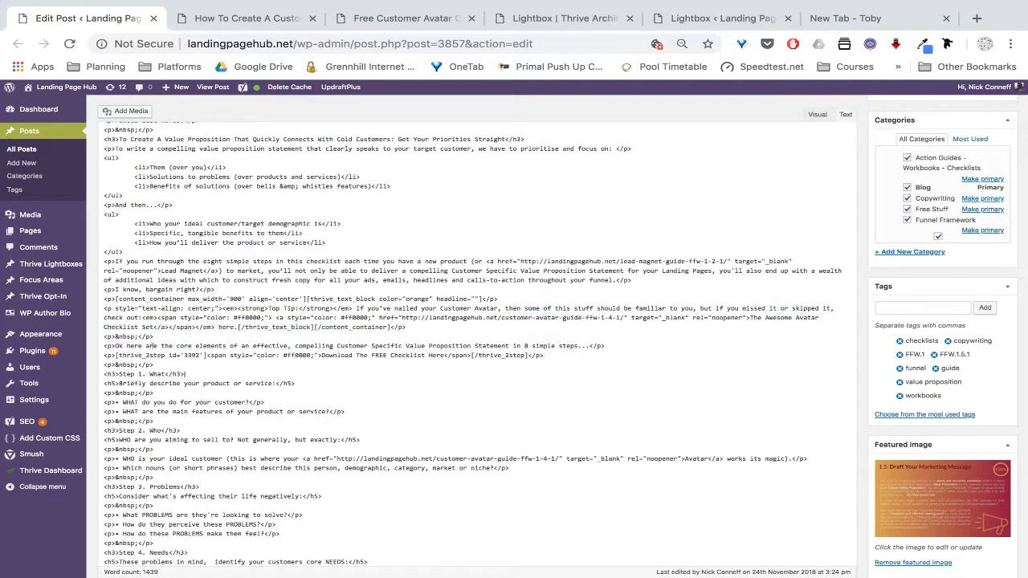
drag(547, 355, 97, 351)
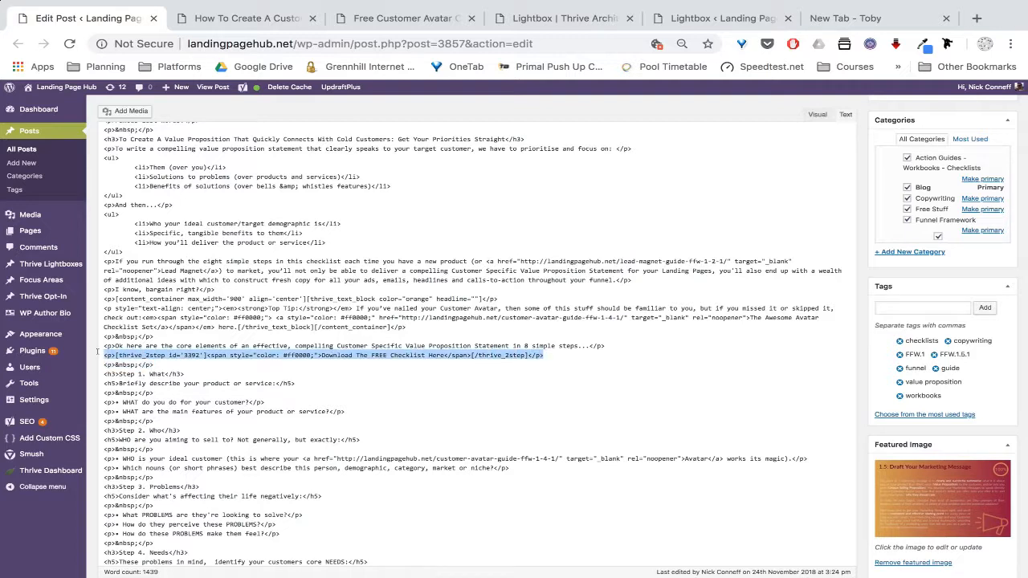
click(549, 355)
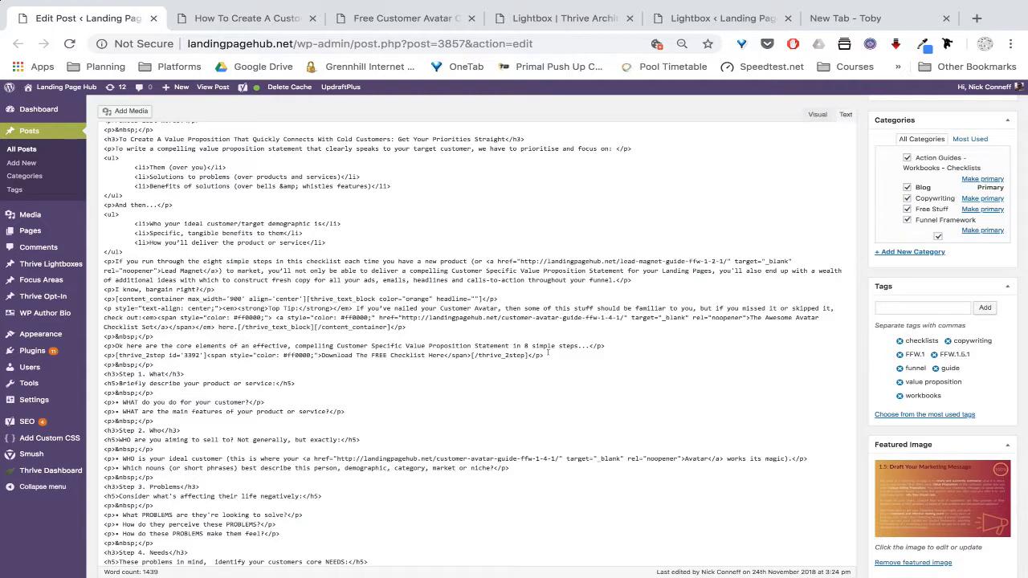
key(Return)
key(ctrl+v)
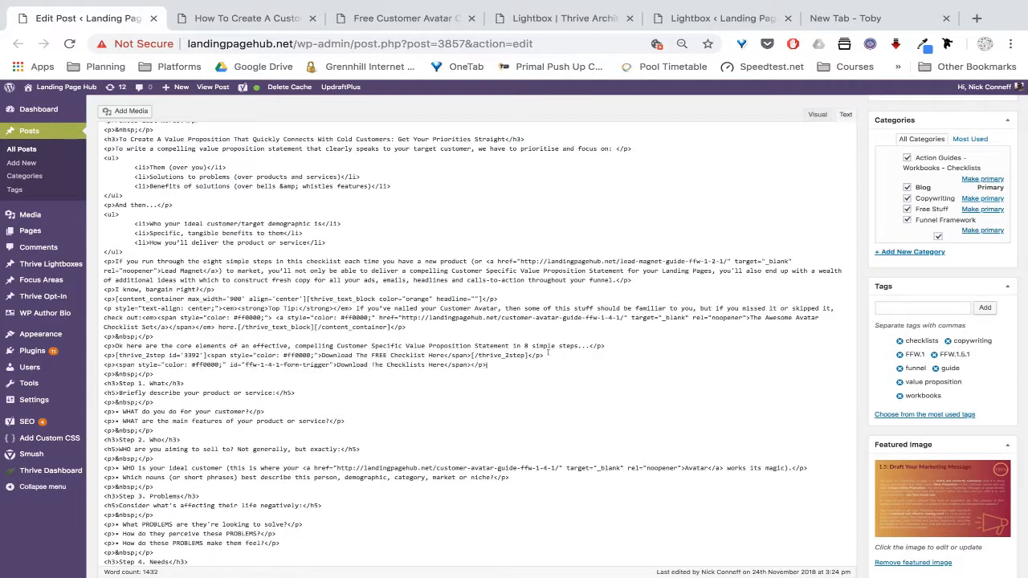
Replace the pasted link's wording with 'Download The FREE Checklist Here' and prefix it with X
drag(321, 355, 444, 355)
key(ctrl+c)
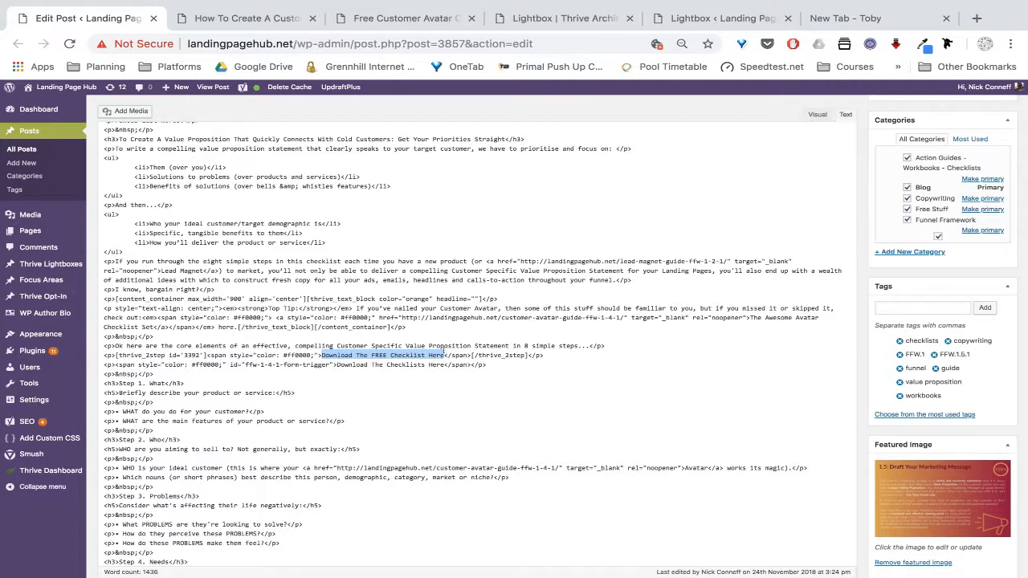
click(443, 358)
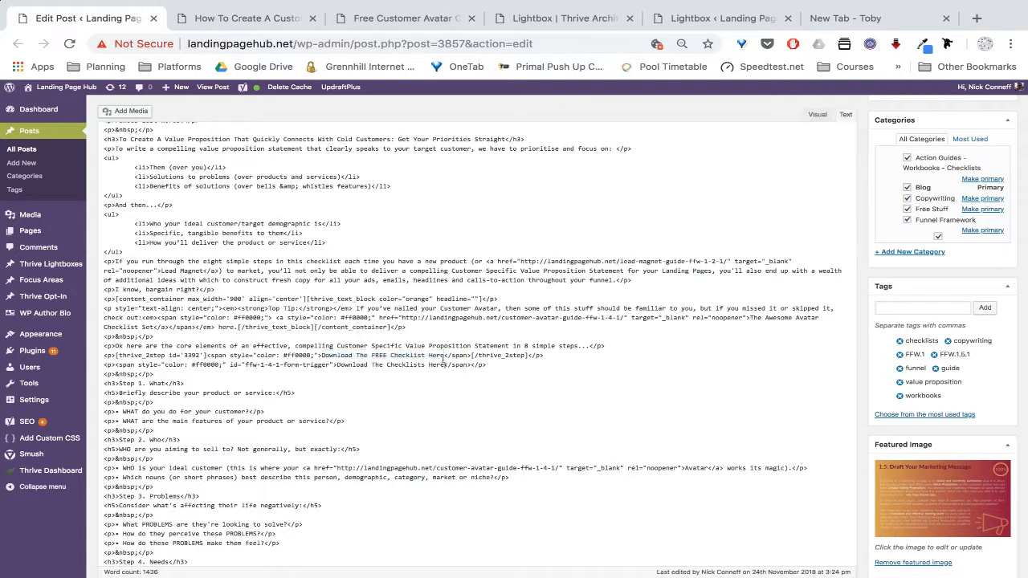
drag(448, 365, 337, 364)
key(ctrl+v)
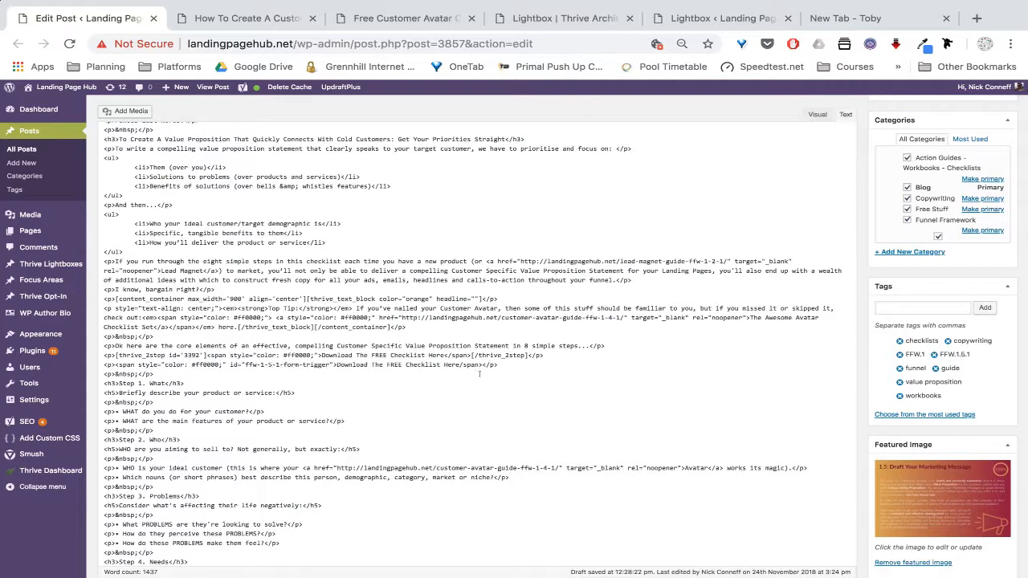
click(335, 364)
text(X)
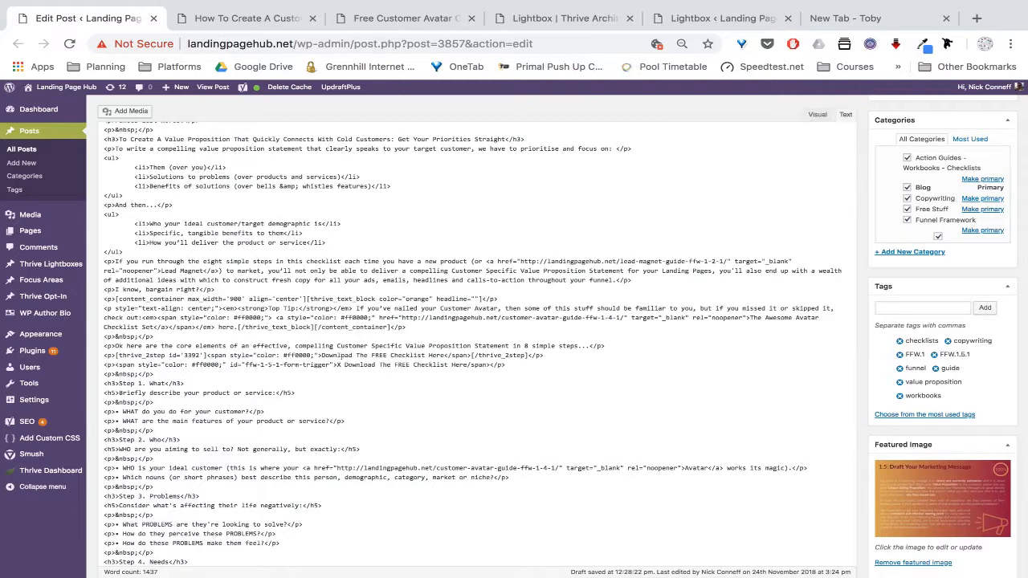
drag(335, 365, 295, 355)
click(451, 354)
click(537, 365)
scroll(537, 365, up, 3)
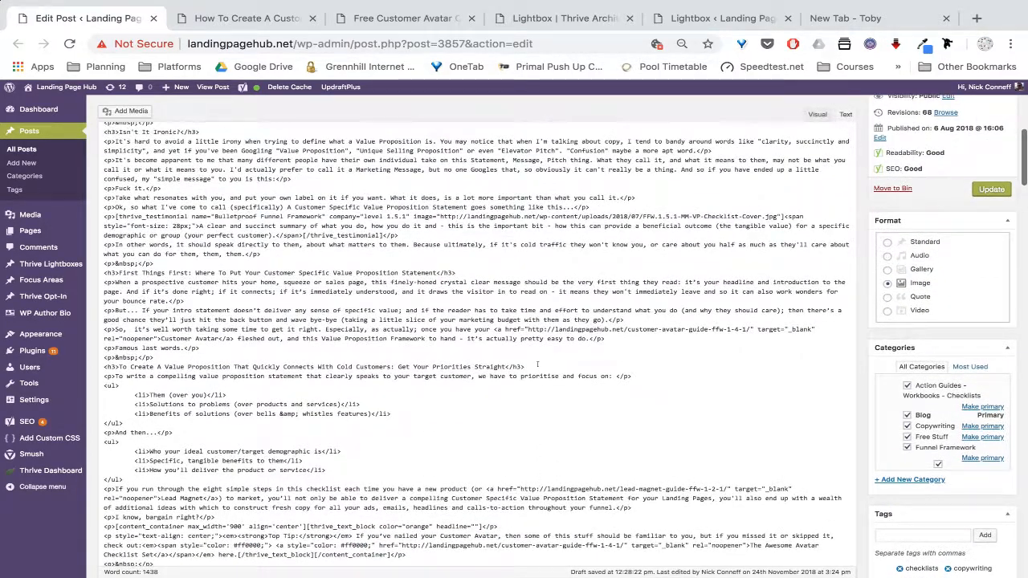
key(ctrl+Tab)
scroll(464, 359, down, 5)
scroll(463, 359, down, 15)
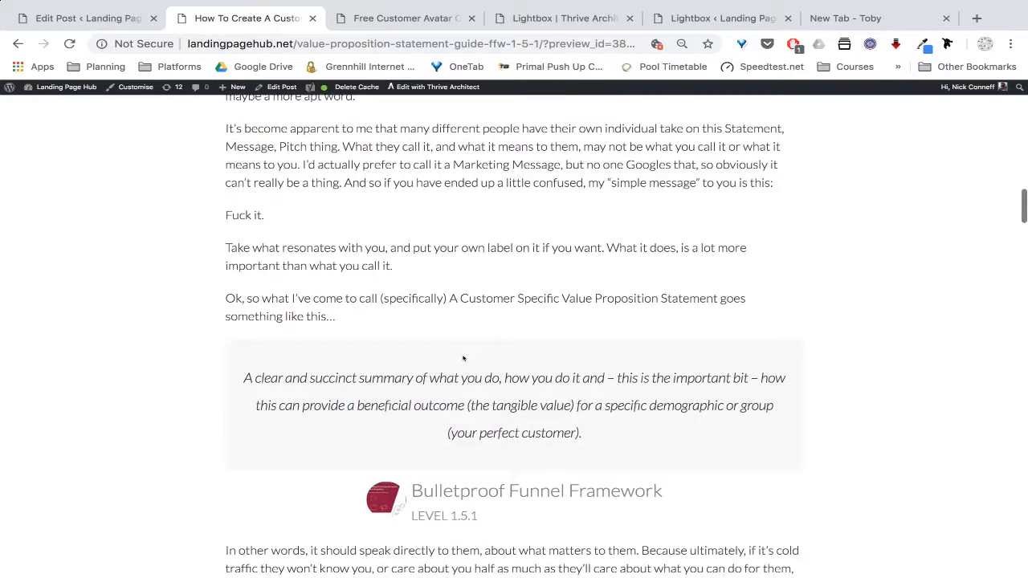
scroll(463, 358, down, 13)
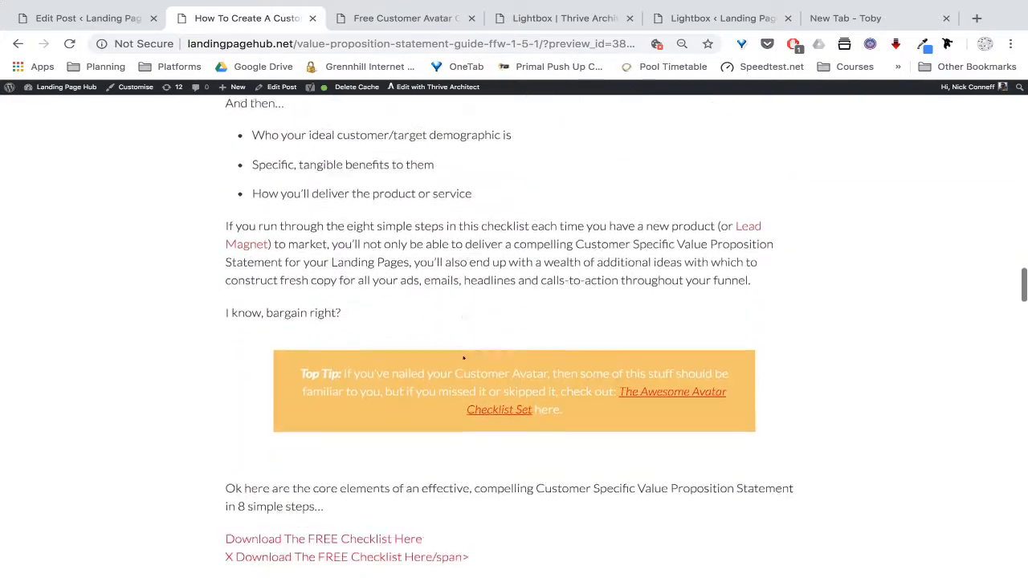
scroll(463, 358, down, 2)
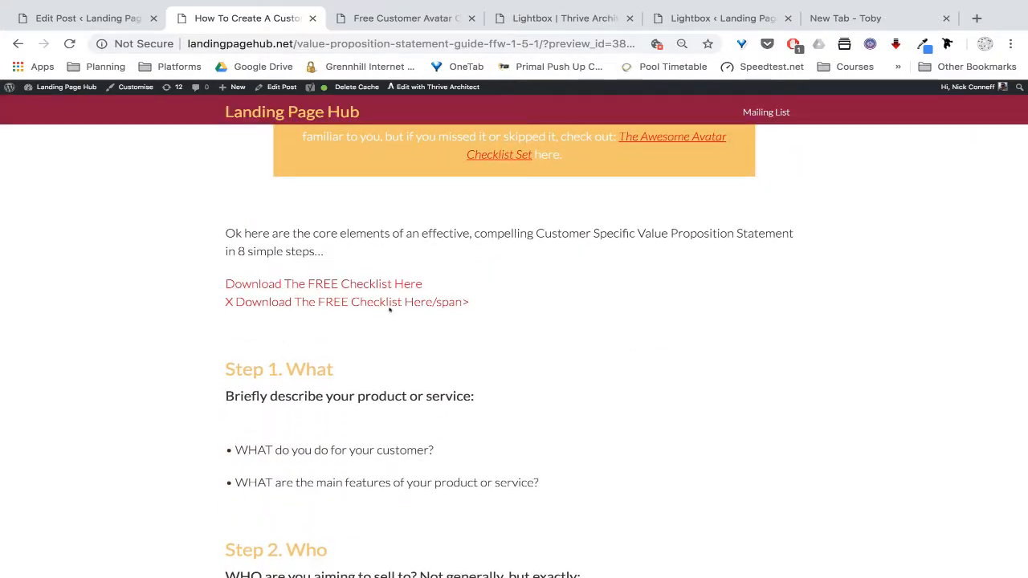
click(309, 302)
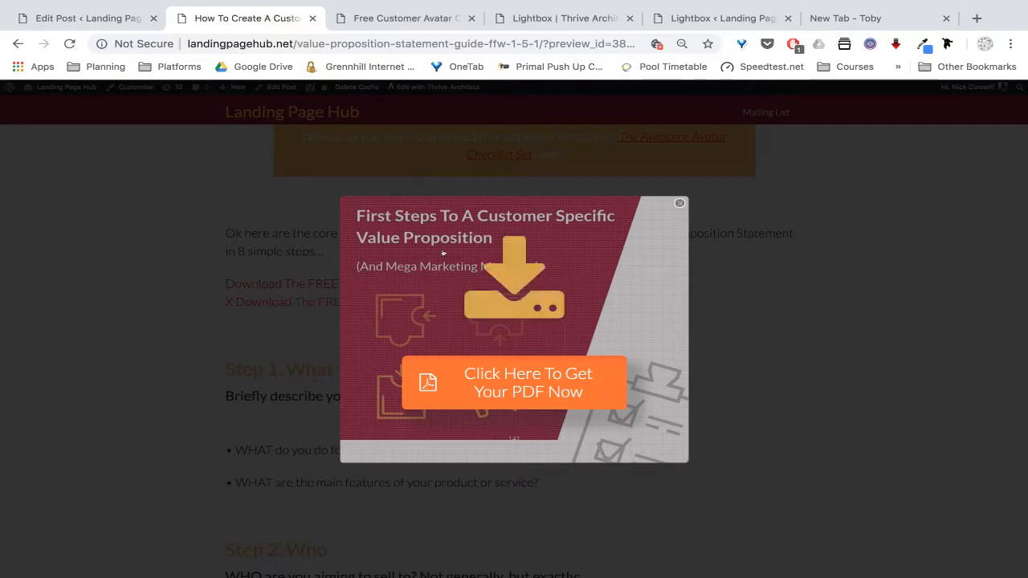
click(678, 203)
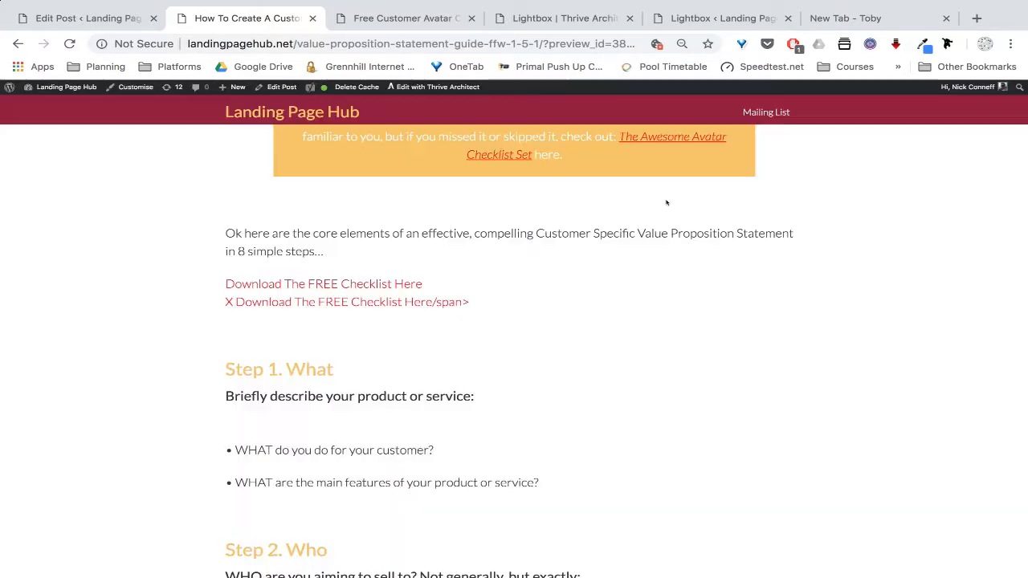
click(361, 283)
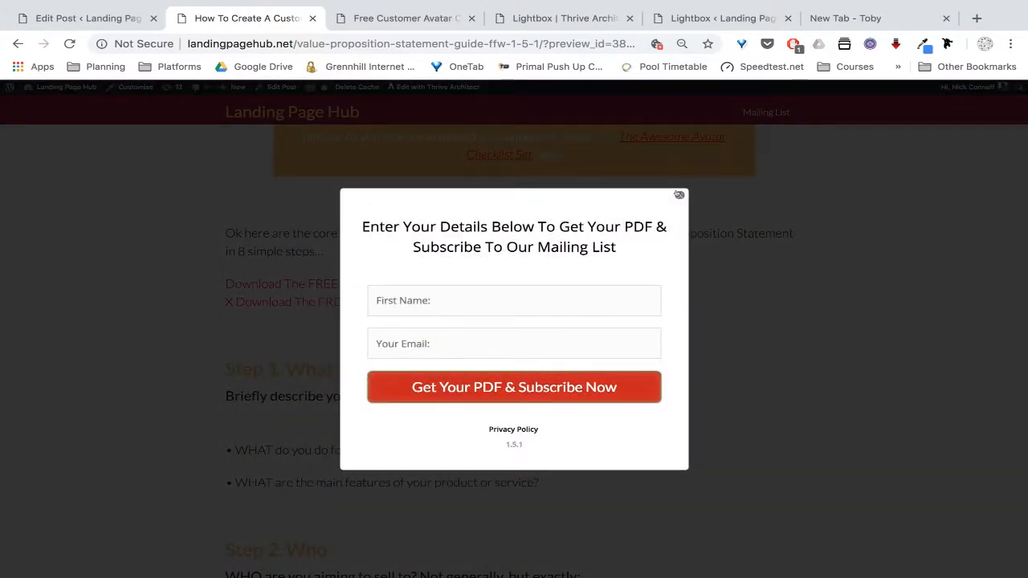
click(680, 195)
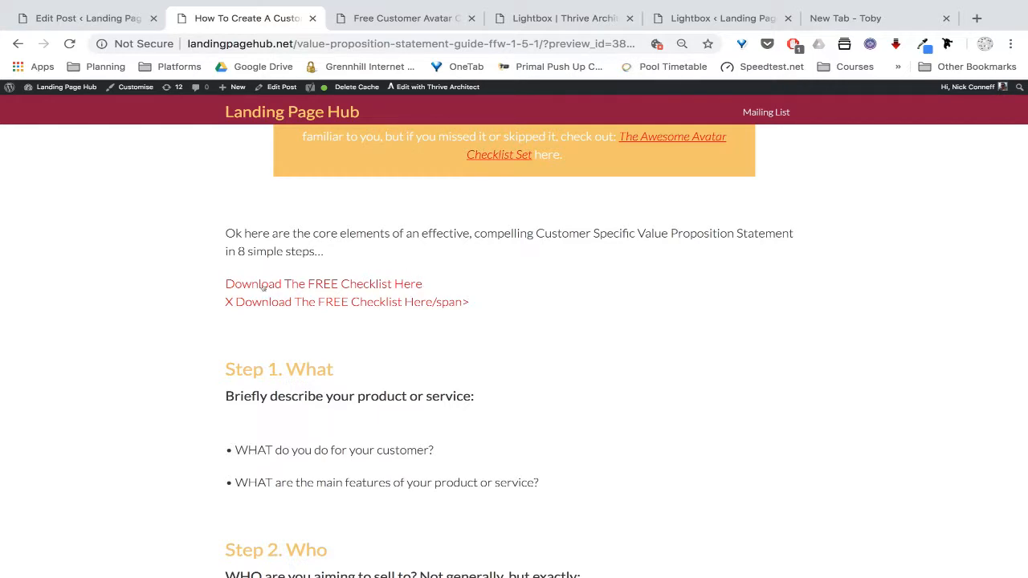
click(410, 285)
click(67, 21)
drag(104, 336, 545, 337)
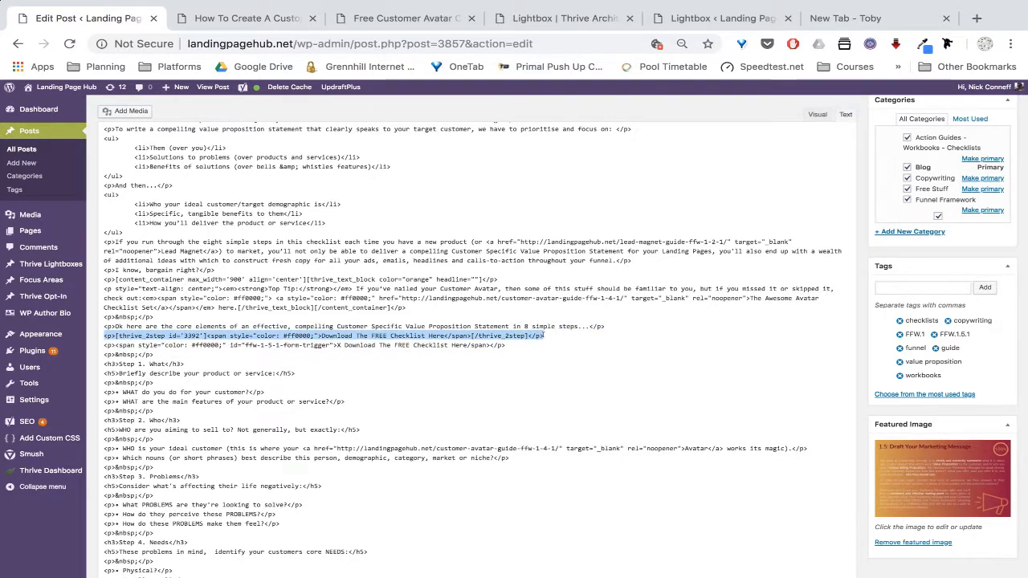
Cut the thrive_2step shortcode line and remove the stray X before the link wording
key(ctrl+x)
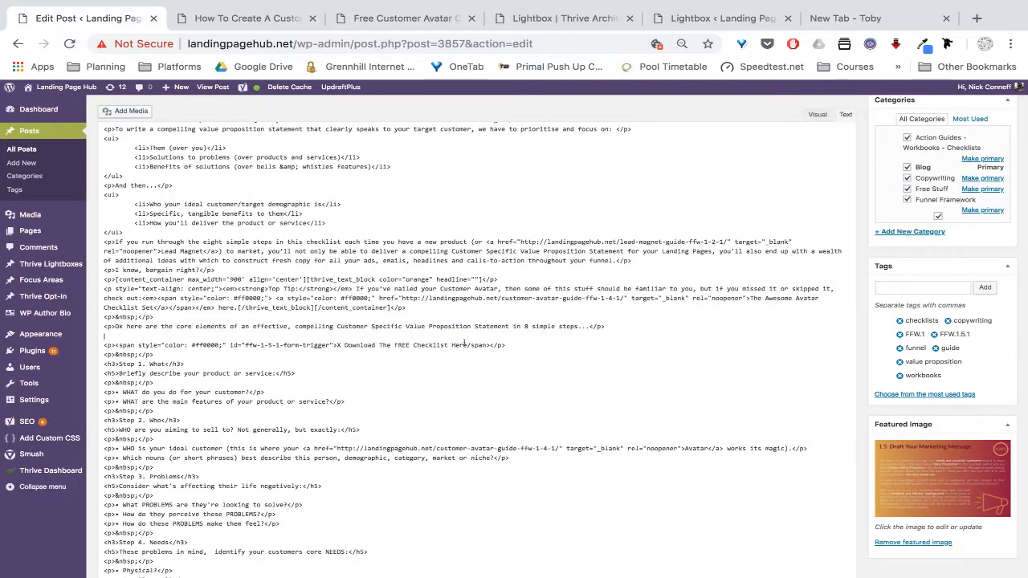
text(<)
key(BackSpace)
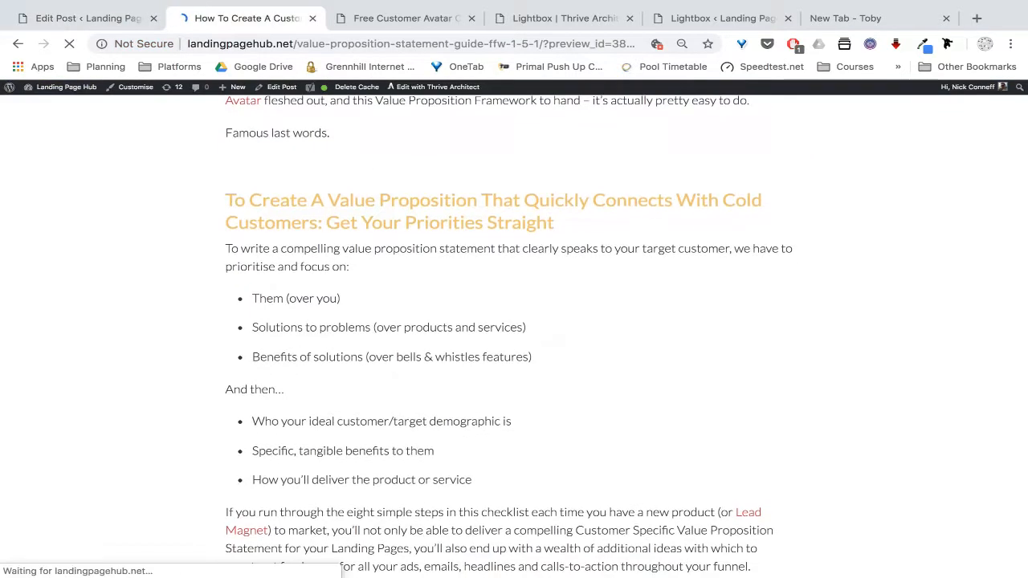
In the preview, confirm the Download The FREE Checklist Here link opens the lightbox, then return to the editor
scroll(514, 337, down, 8)
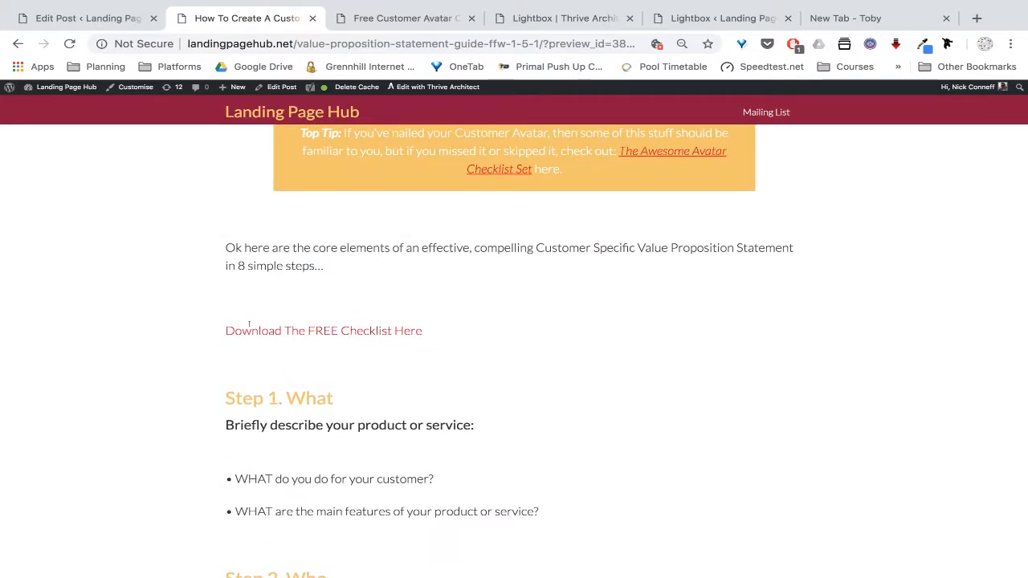
click(265, 331)
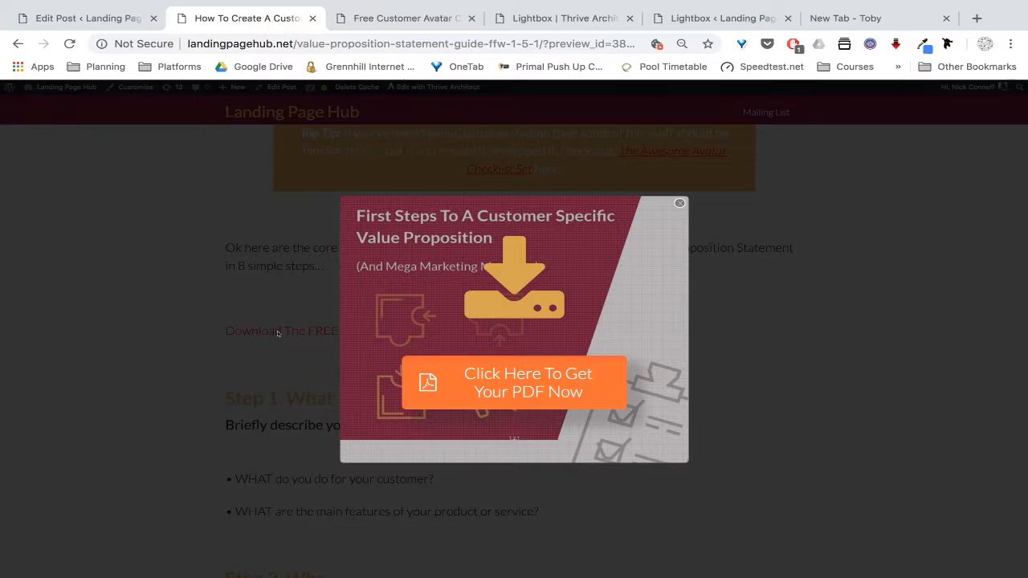
click(679, 203)
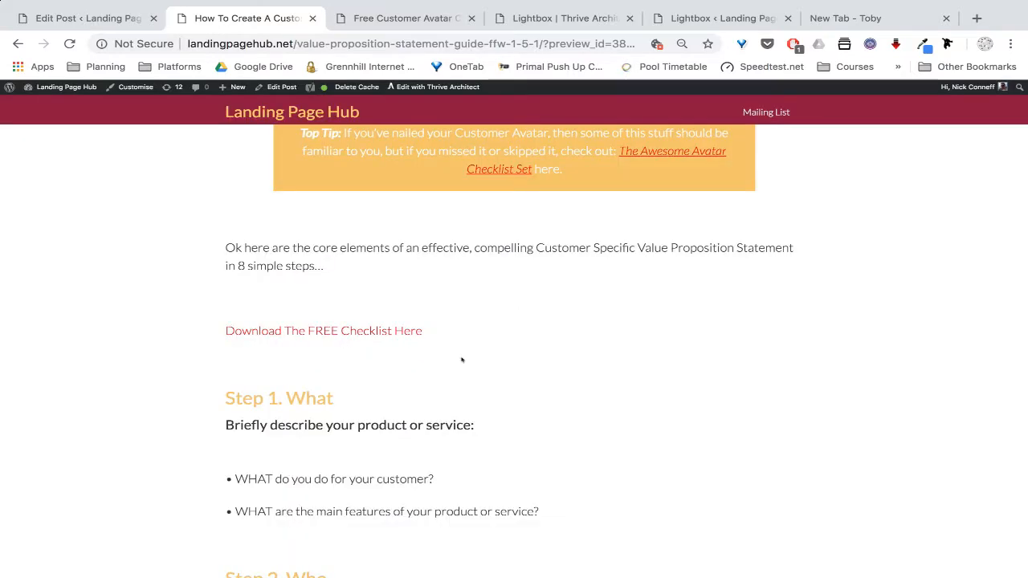
scroll(462, 357, down, 1)
scroll(462, 357, down, 8)
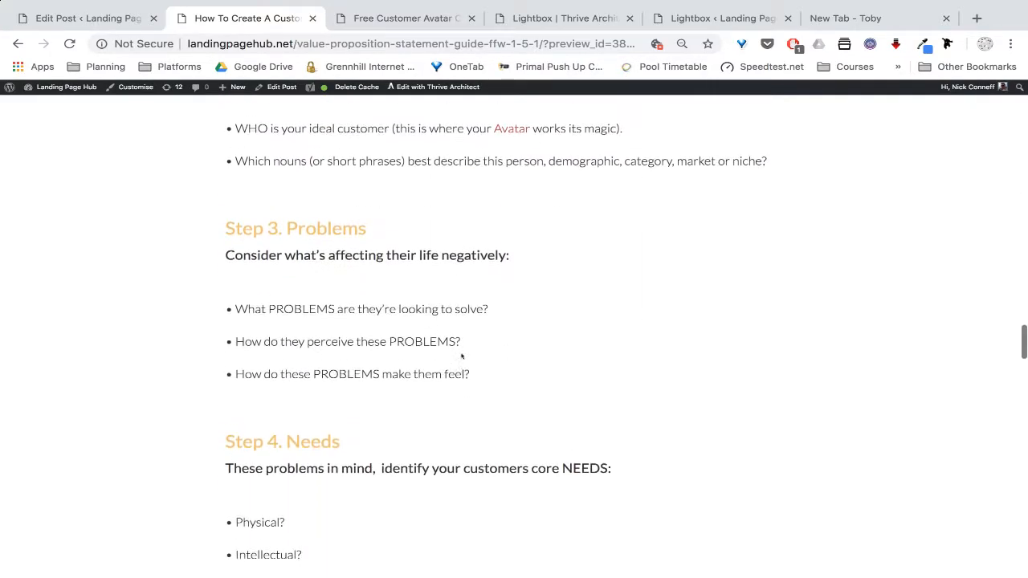
scroll(462, 356, down, 9)
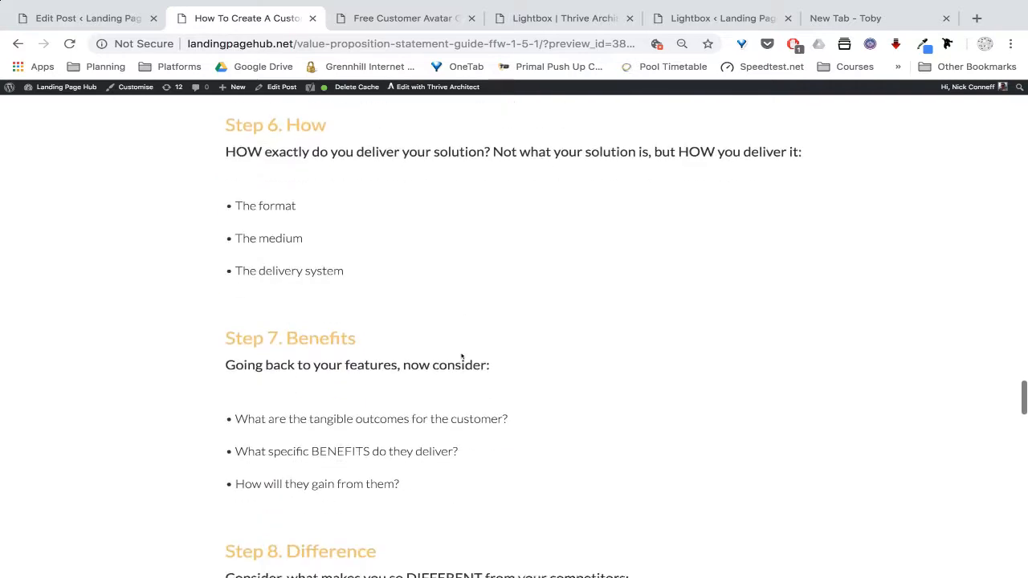
scroll(462, 357, down, 10)
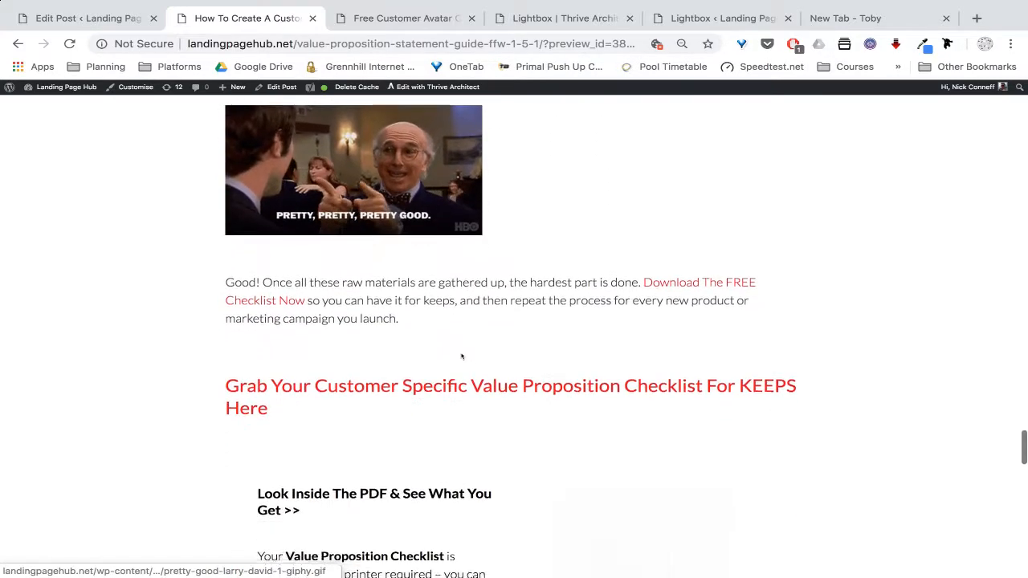
scroll(590, 378, down, 1)
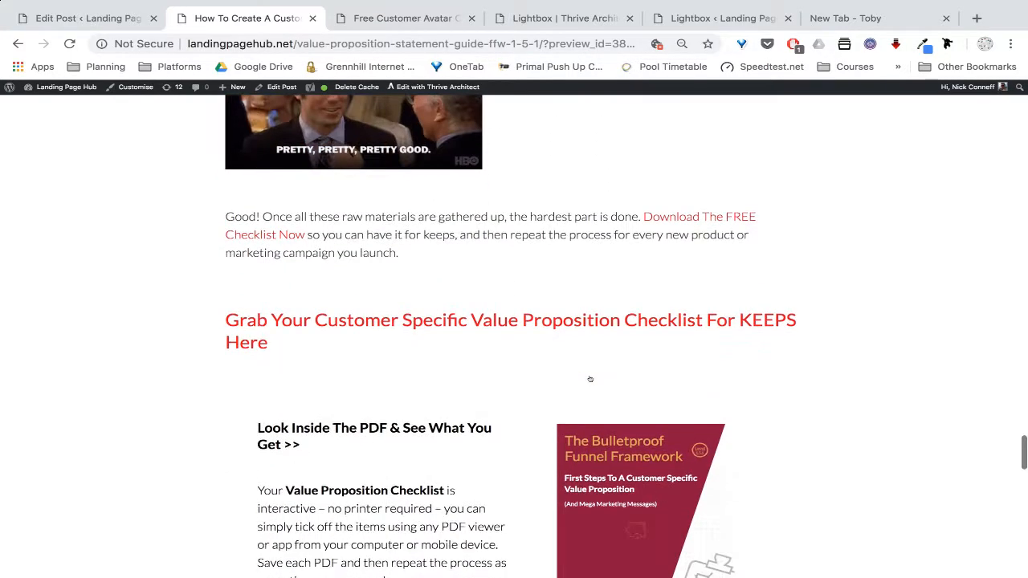
scroll(586, 329, down, 5)
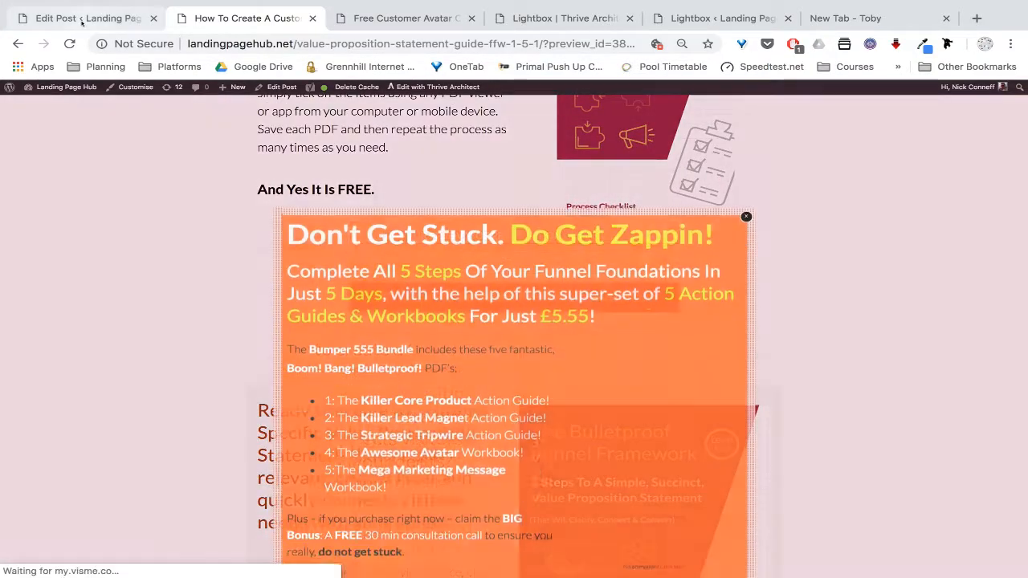
click(86, 18)
key(ctrl+Left)
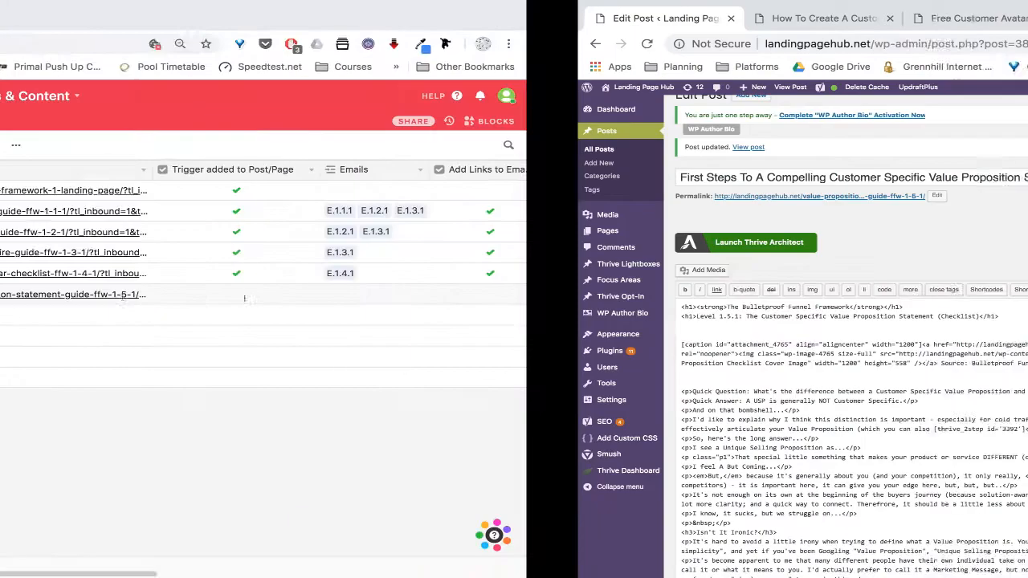
Copy the thrive_link button shortcode snippet from the Trello card description and return to WordPress
key(ctrl+Left)
click(147, 340)
scroll(147, 341, down, 2)
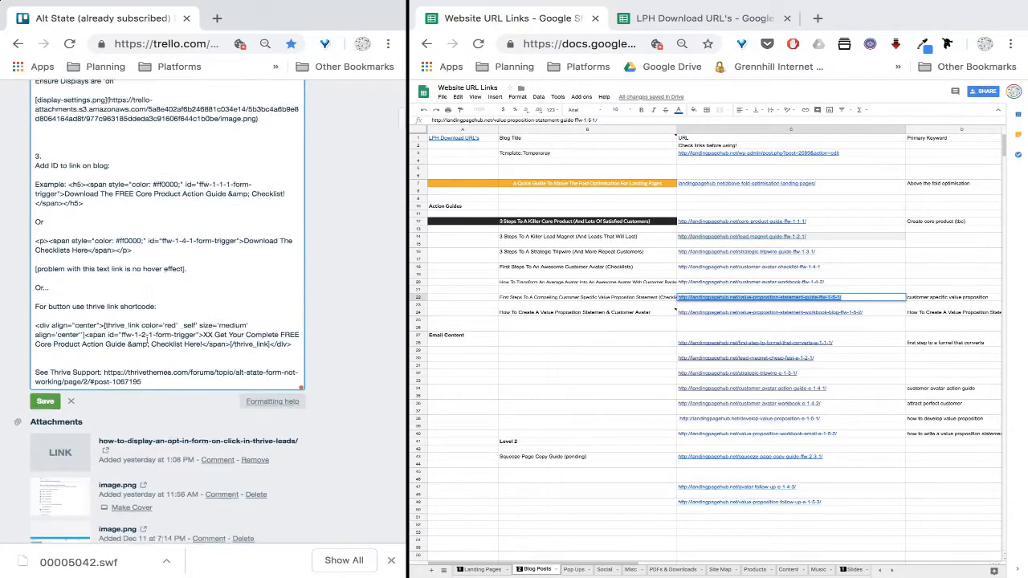
drag(292, 326, 31, 306)
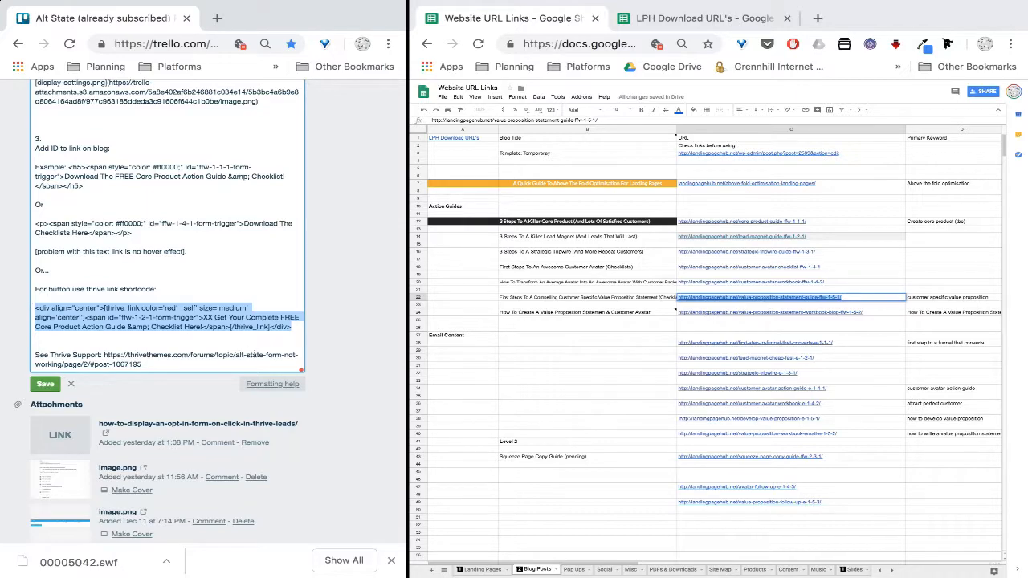
key(ctrl+Left)
key(ctrl+Left)
key(ctrl+Left)
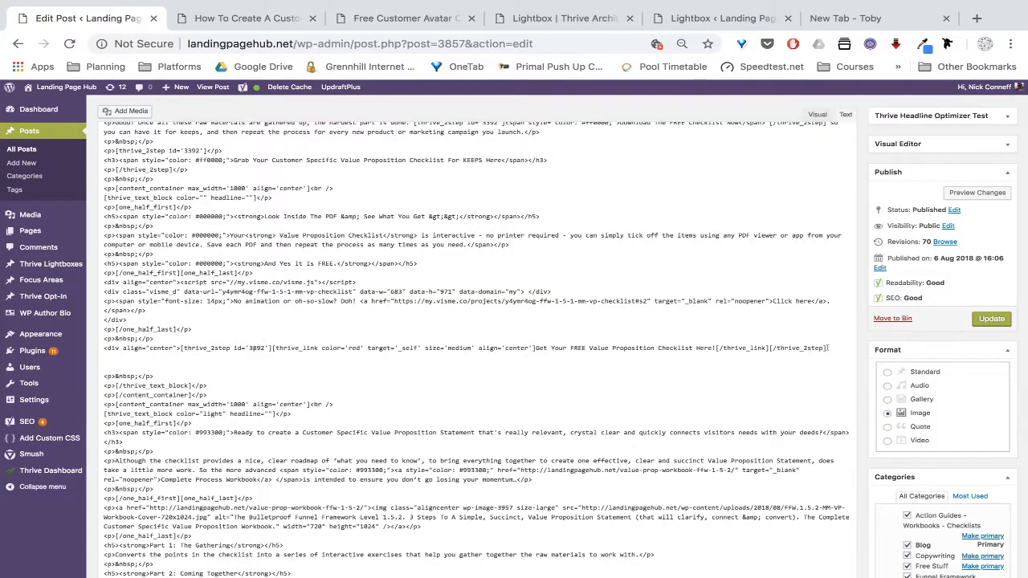
Add a second thrive_link button with the Value Proposition Checklist label and trigger id ffw-1-5-1
key(ctrl+v)
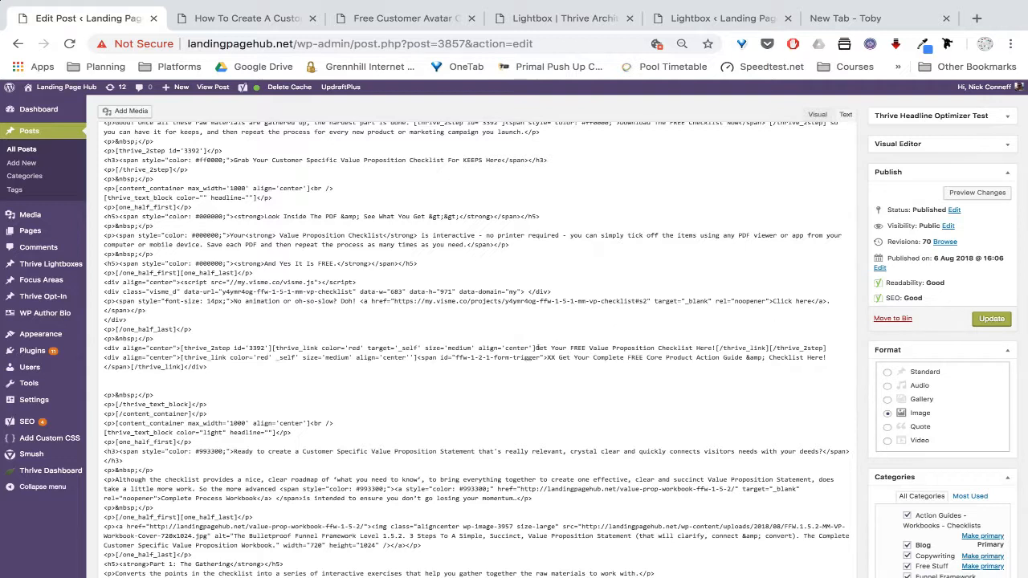
drag(536, 348, 714, 348)
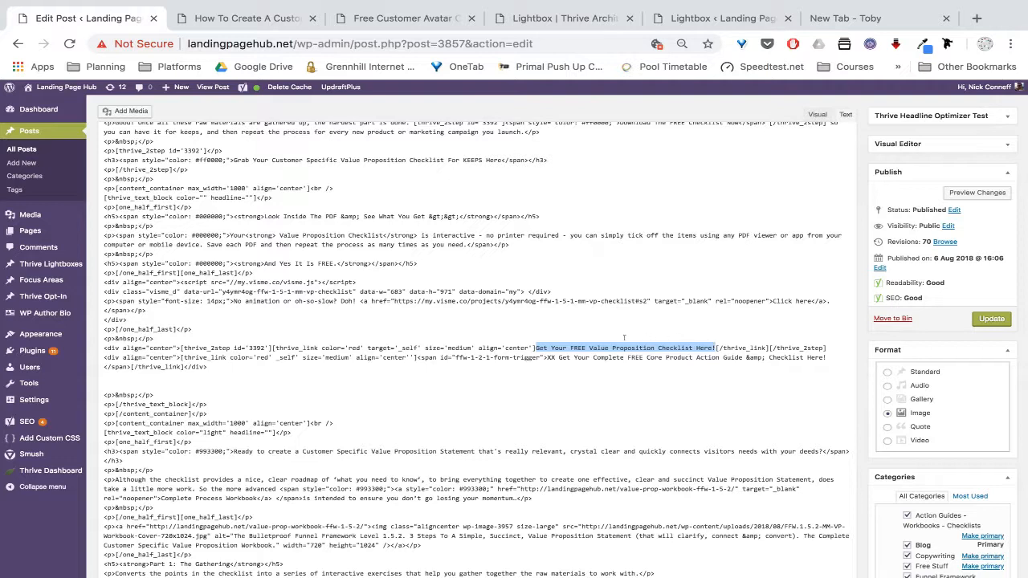
click(546, 358)
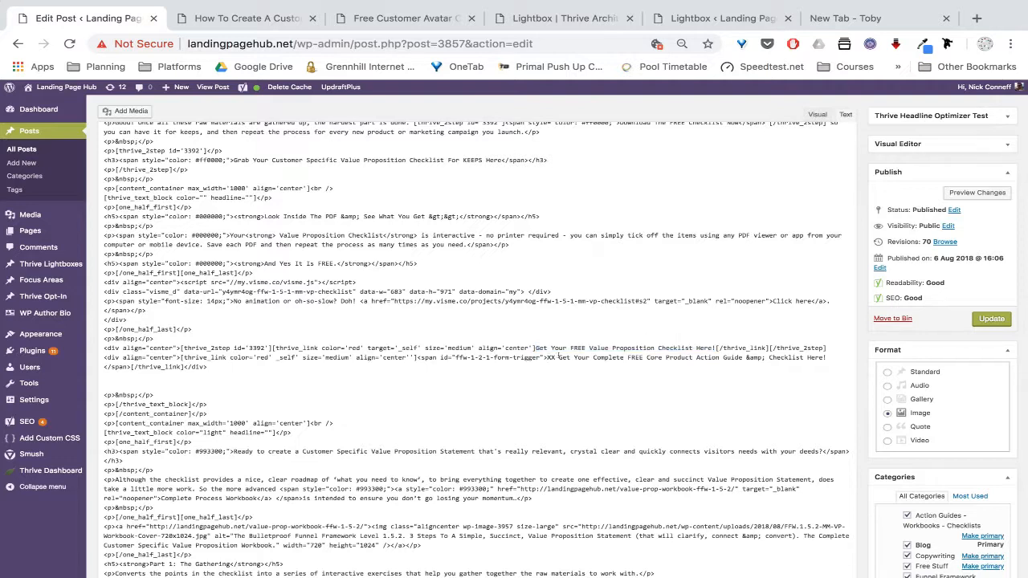
drag(558, 357, 827, 357)
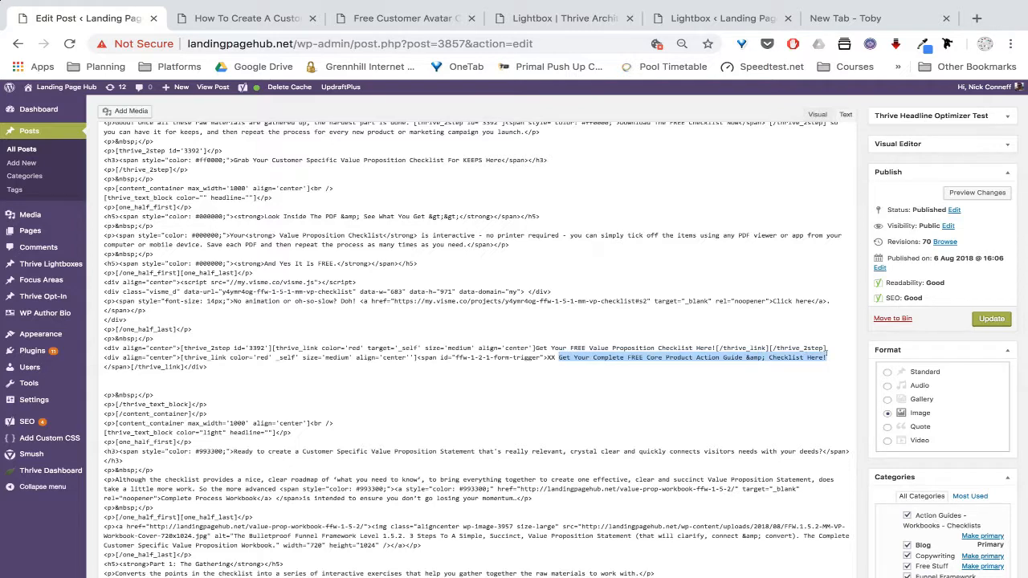
key(ctrl+v)
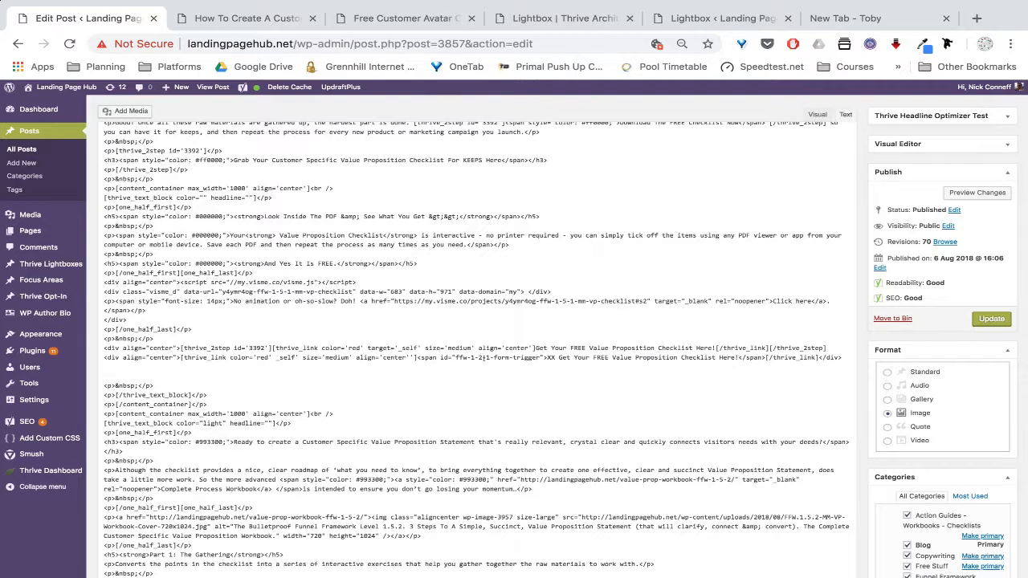
key(BackSpace)
text(5)
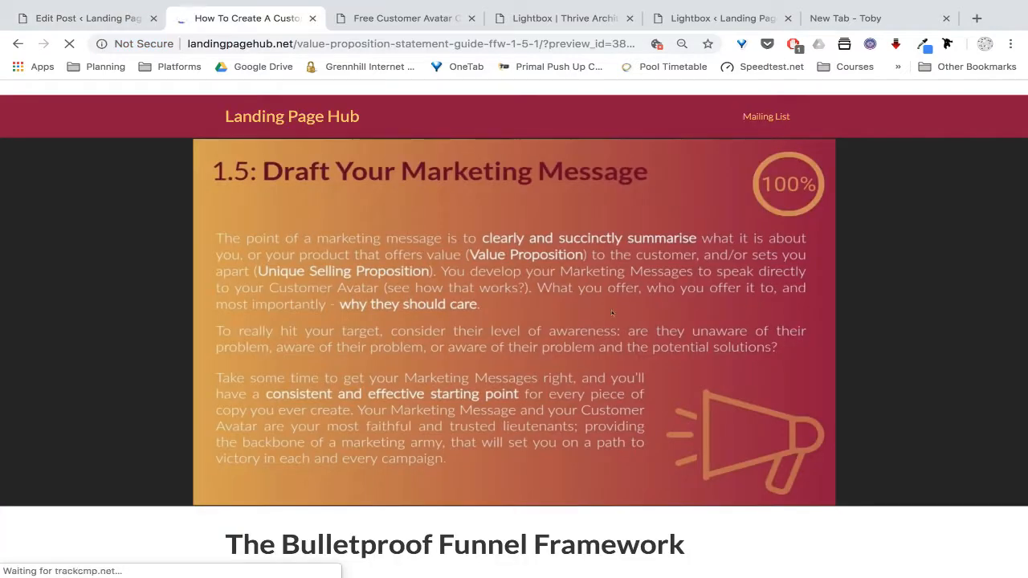
In the preview, check that the original and new XX checklist buttons each open their lightbox
scroll(609, 311, down, 15)
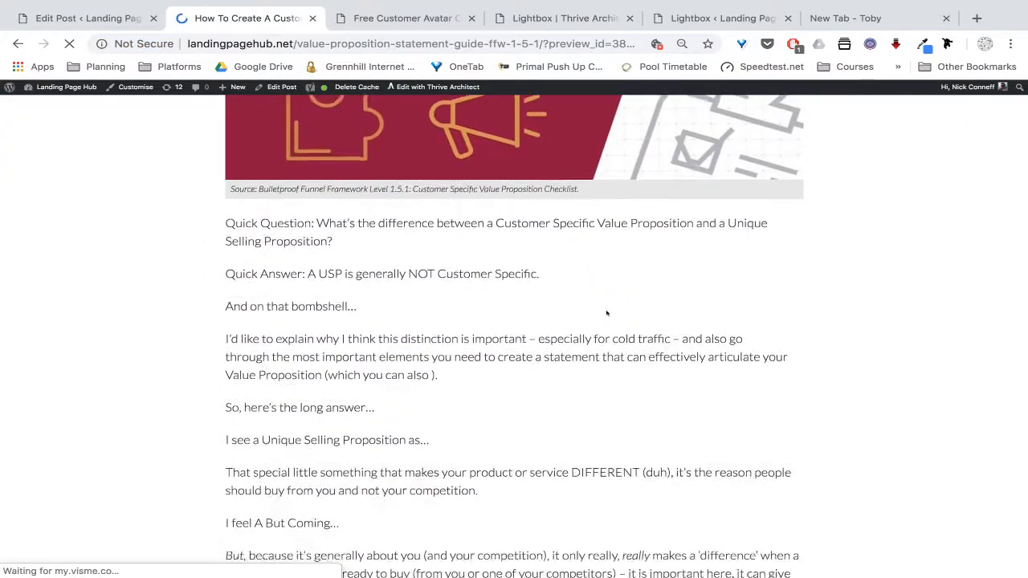
scroll(606, 313, down, 20)
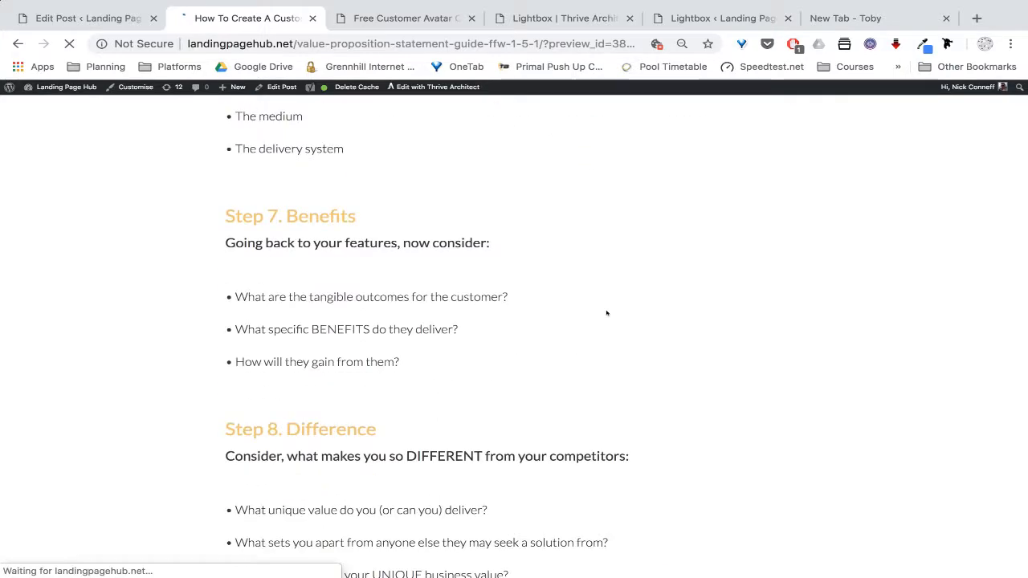
scroll(606, 313, down, 8)
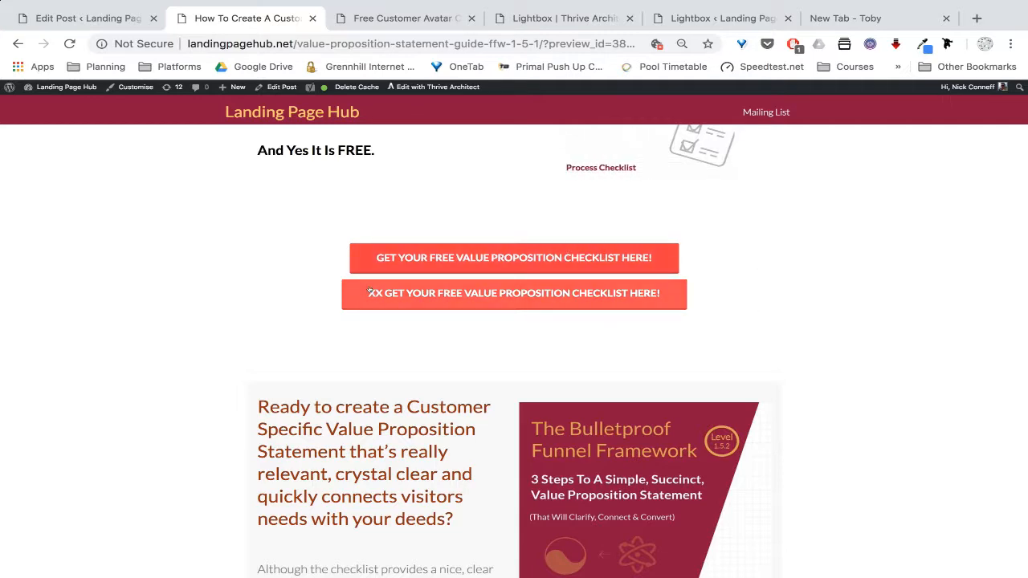
click(536, 259)
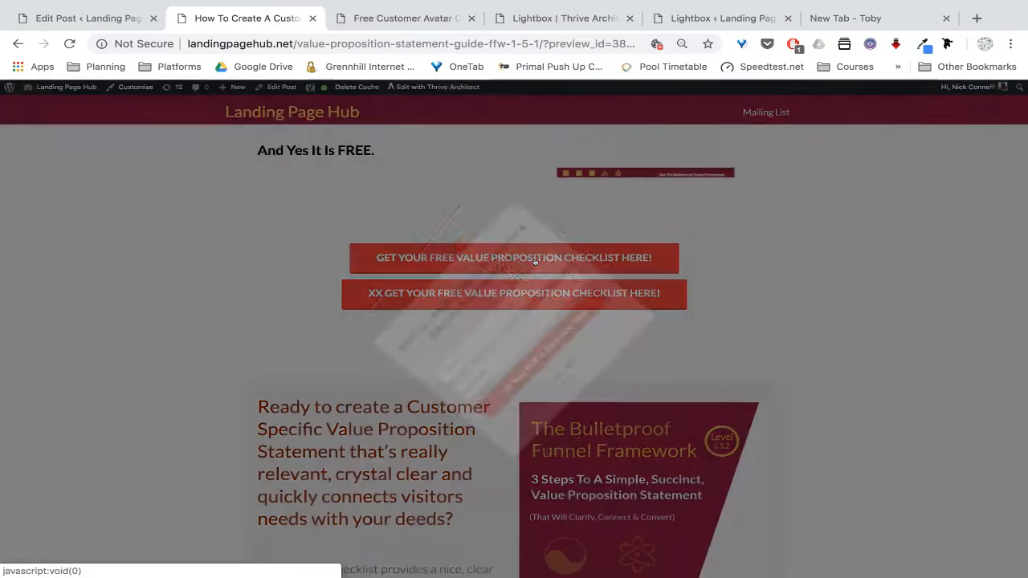
click(679, 195)
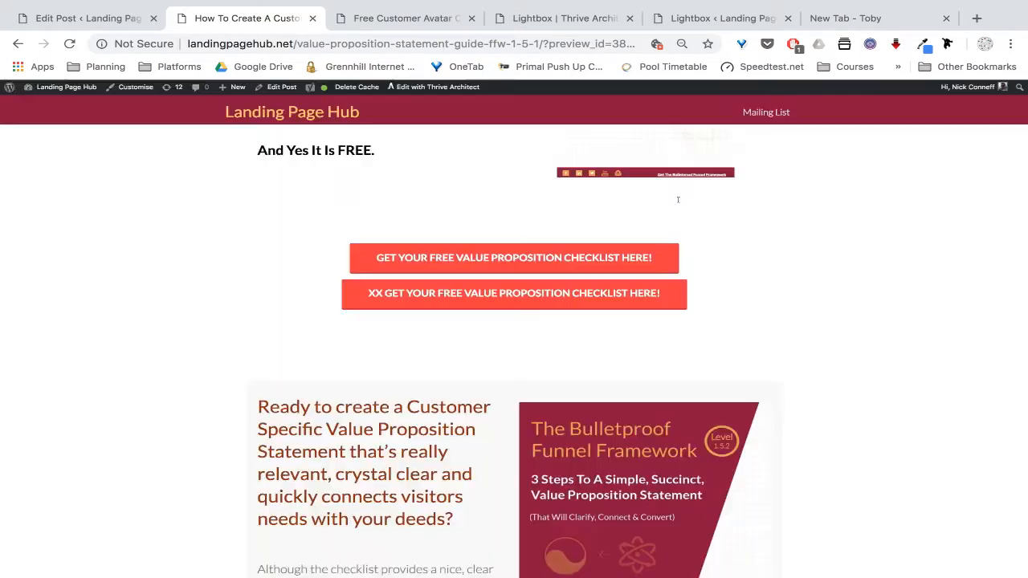
click(562, 299)
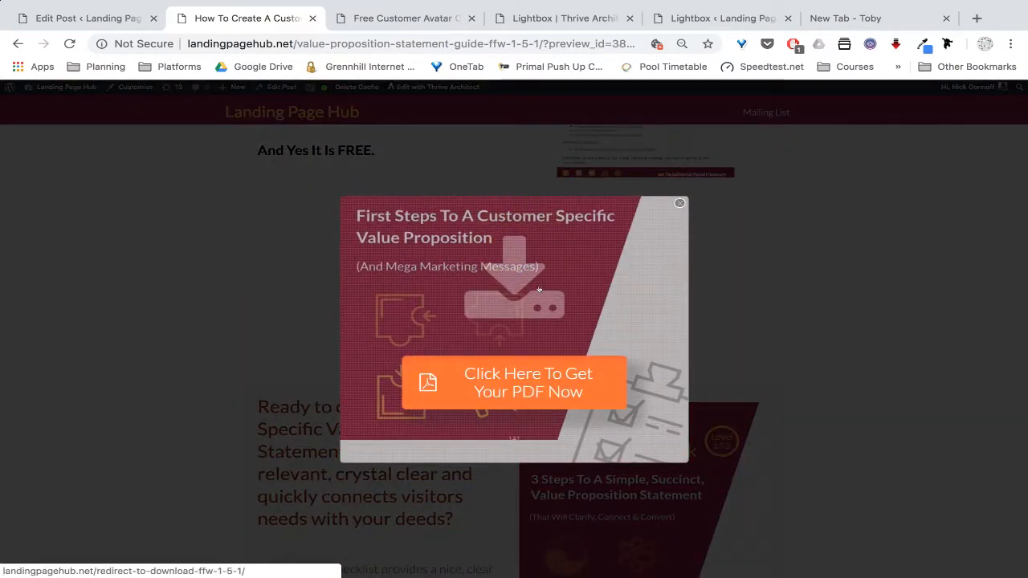
click(679, 204)
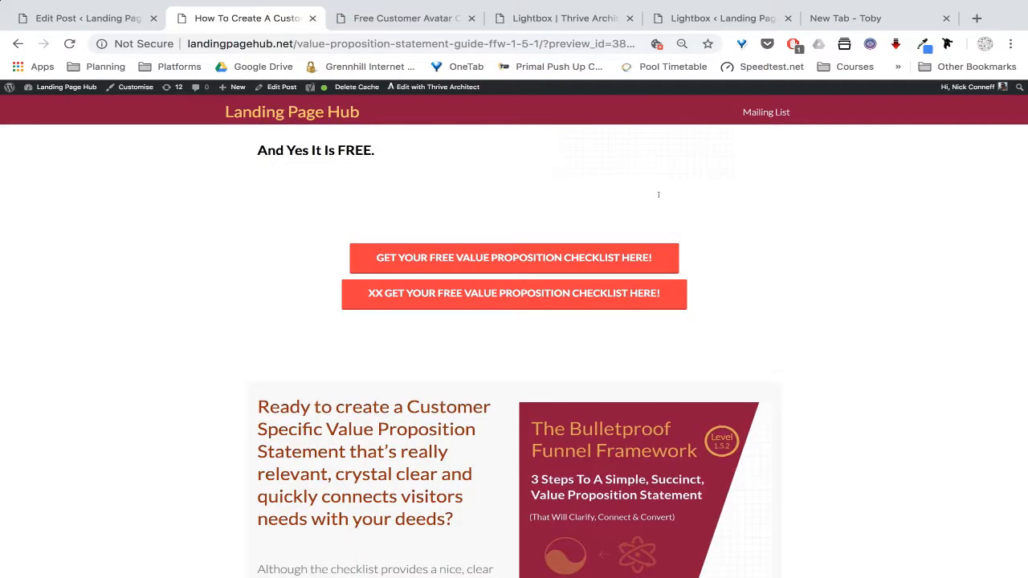
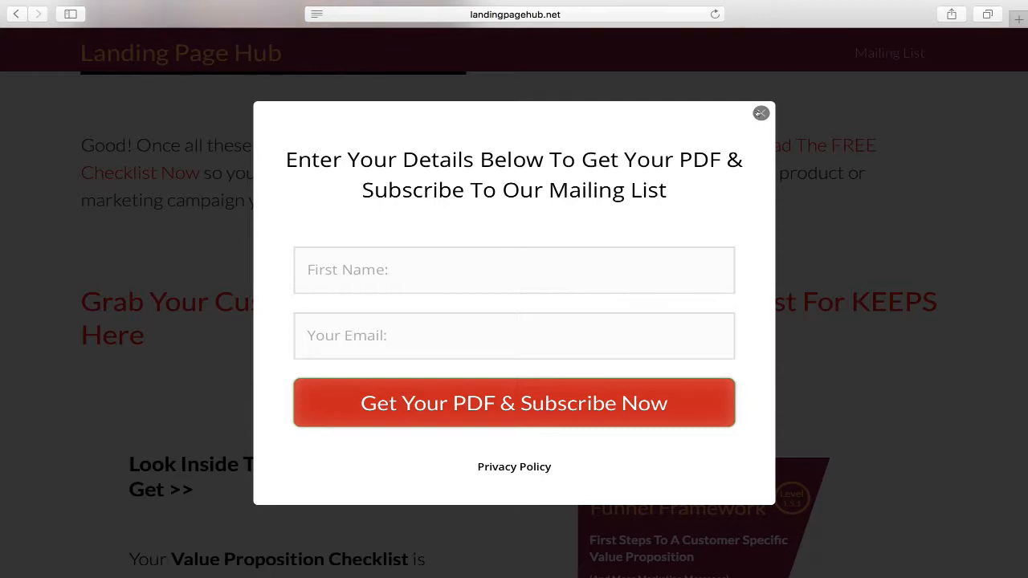
Check that the live post's 'Download The FREE Checklist Here' link opens the PDF opt-in popup
click(761, 114)
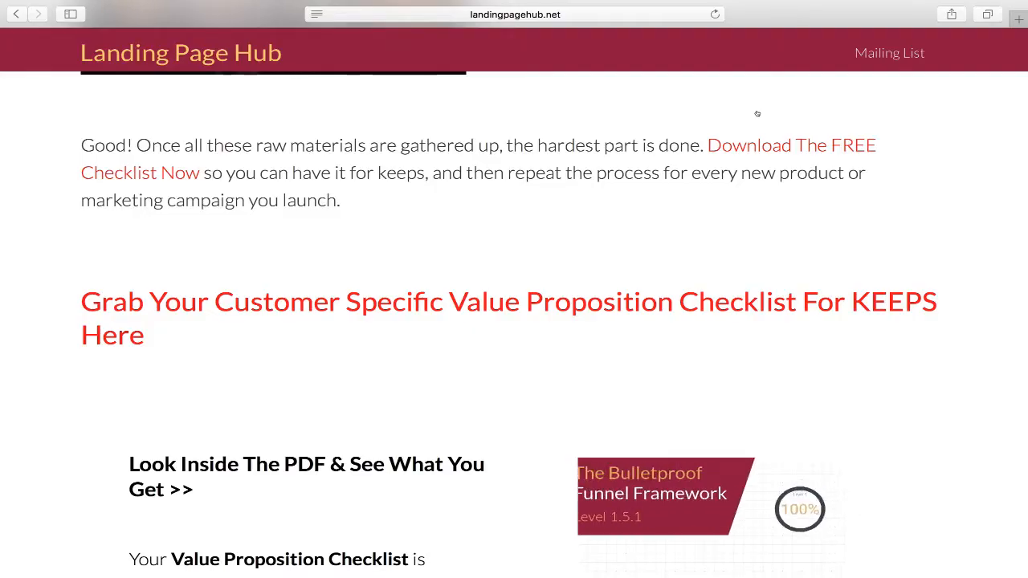
scroll(531, 347, up, 10)
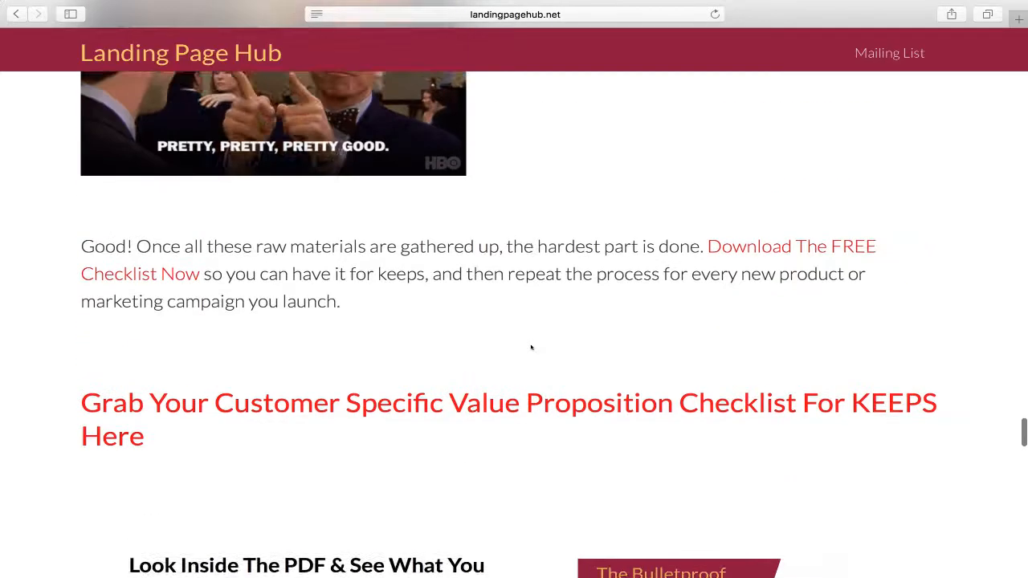
scroll(531, 347, up, 15)
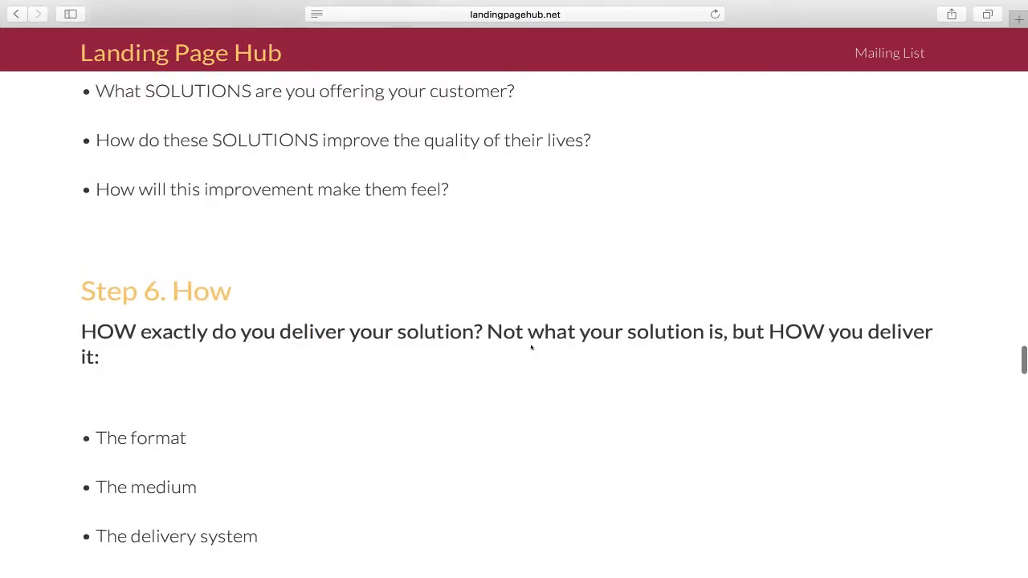
scroll(531, 347, up, 15)
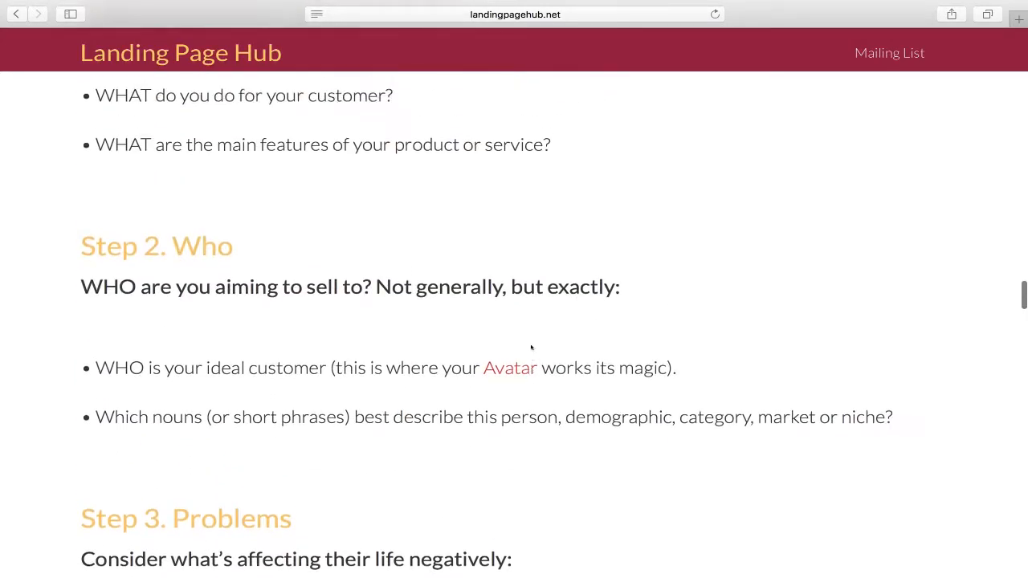
scroll(531, 347, up, 2)
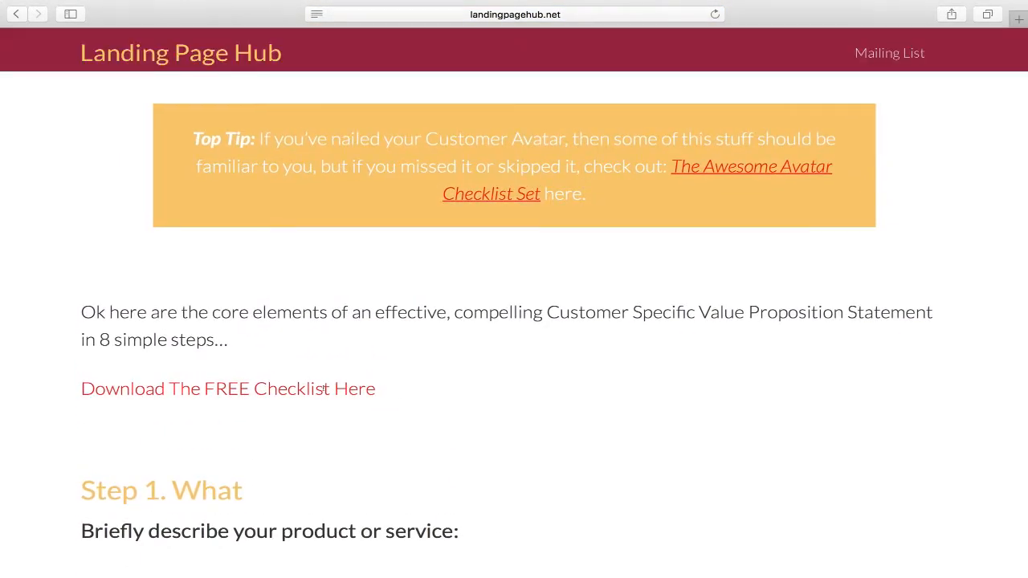
click(325, 388)
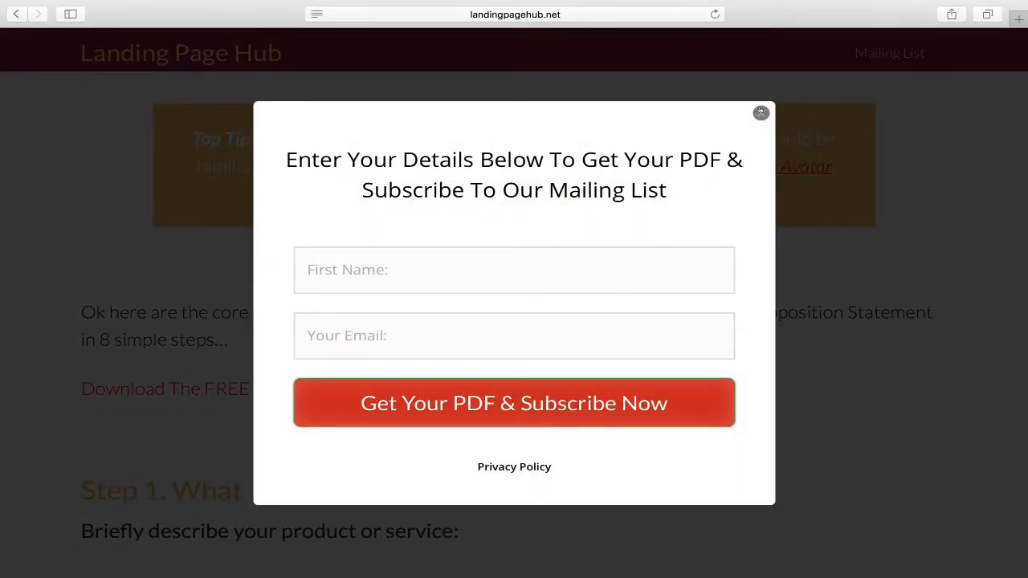
click(761, 112)
scroll(574, 424, down, 5)
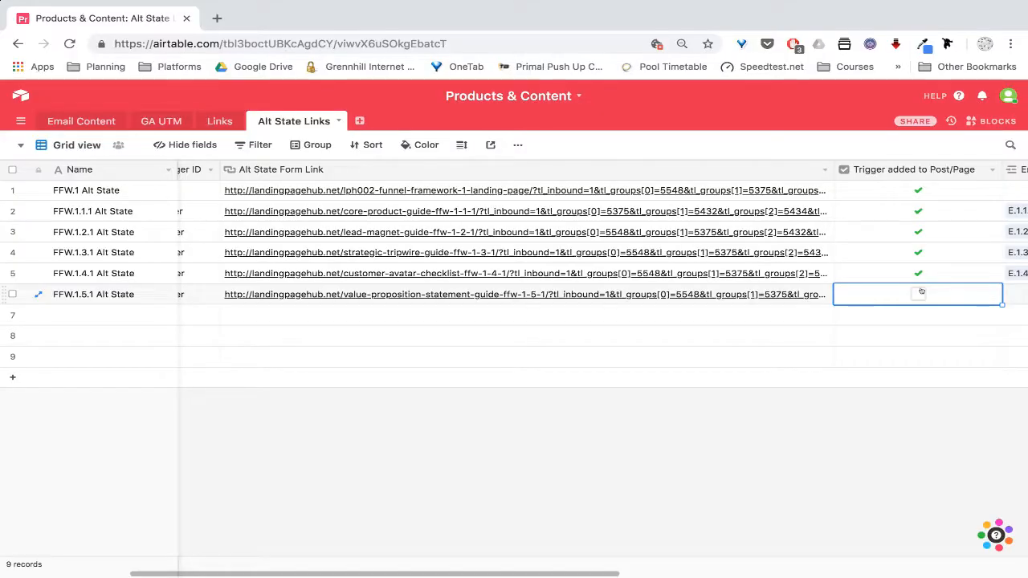
Tick 'Trigger added to Post/Page' for the FFW.1.5.1 Alt State row
click(905, 294)
scroll(804, 323, right, 5)
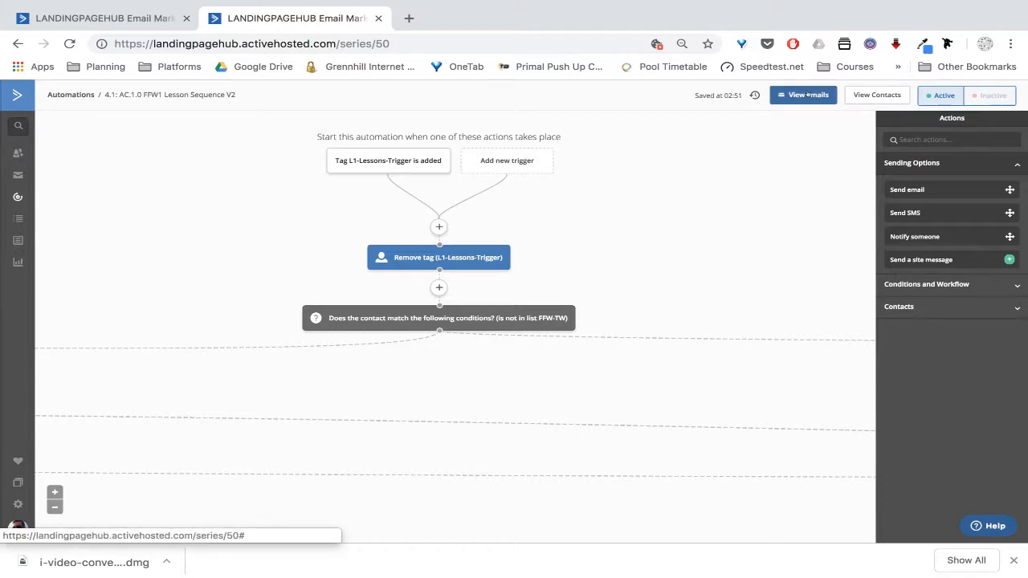
Open Email E.1.5.1 Lesson 6 from the automation's emails and select its Action Guide link text
click(808, 95)
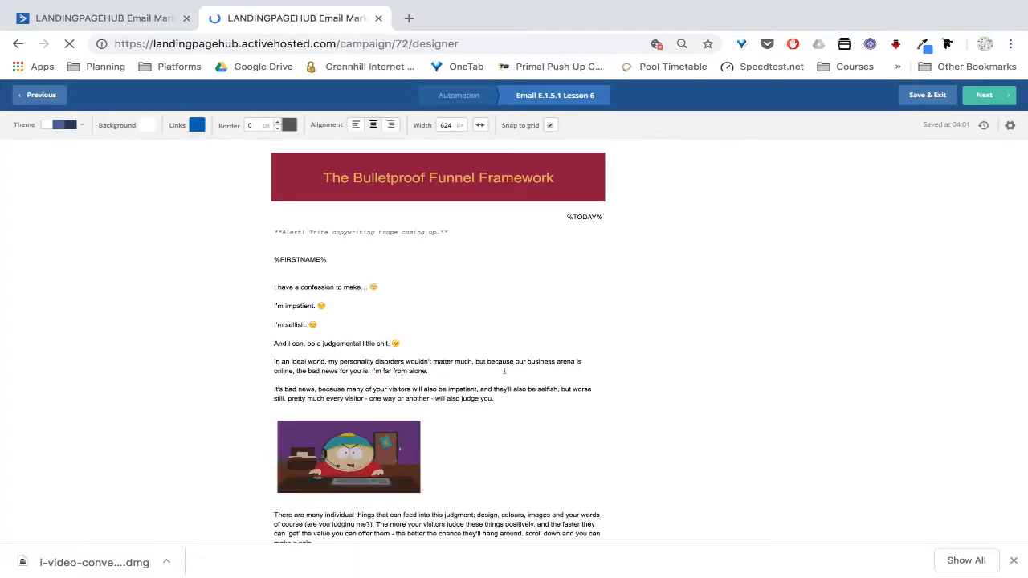
scroll(568, 482, down, 1)
scroll(568, 482, down, 5)
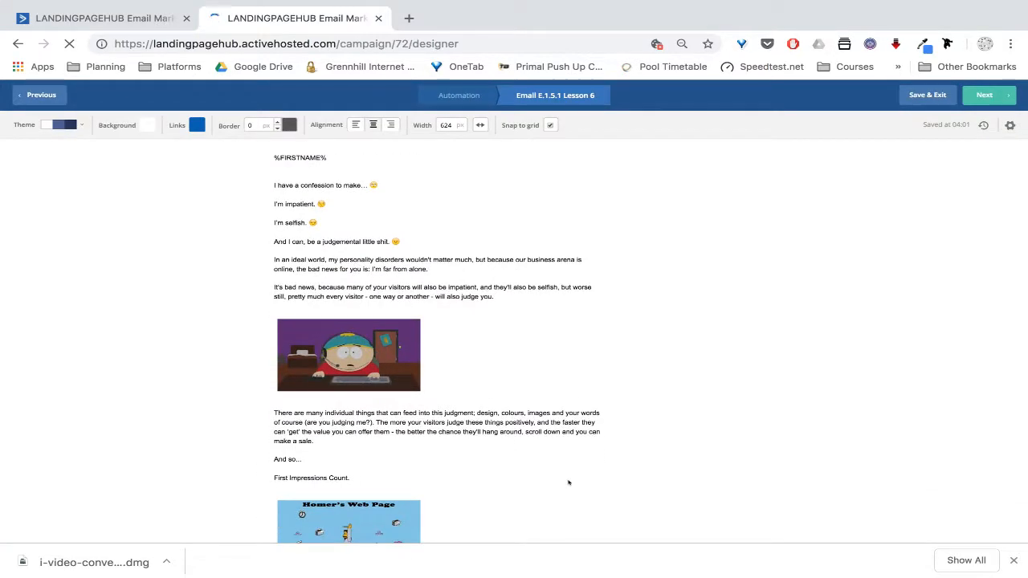
scroll(568, 482, down, 5)
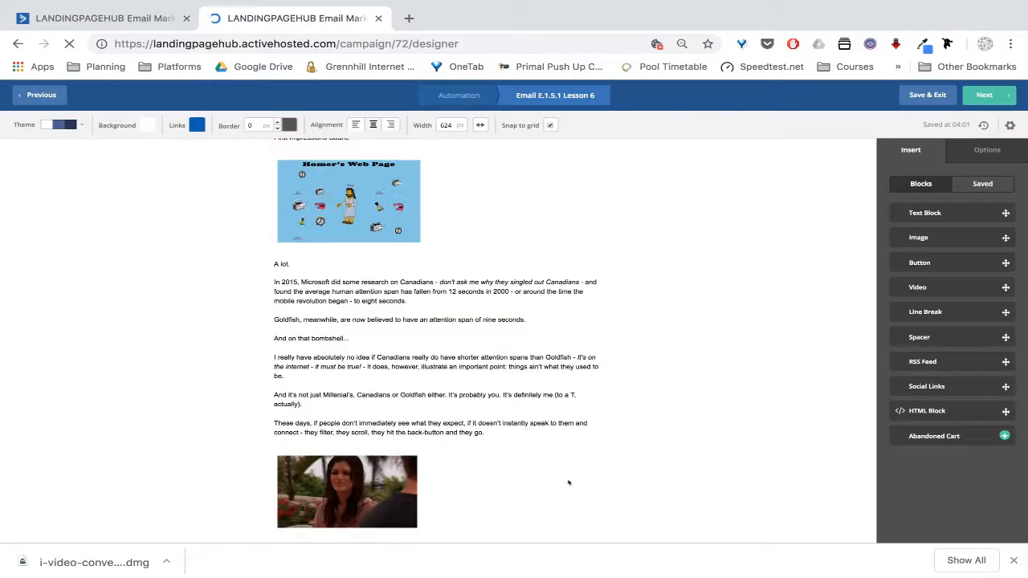
scroll(568, 482, down, 5)
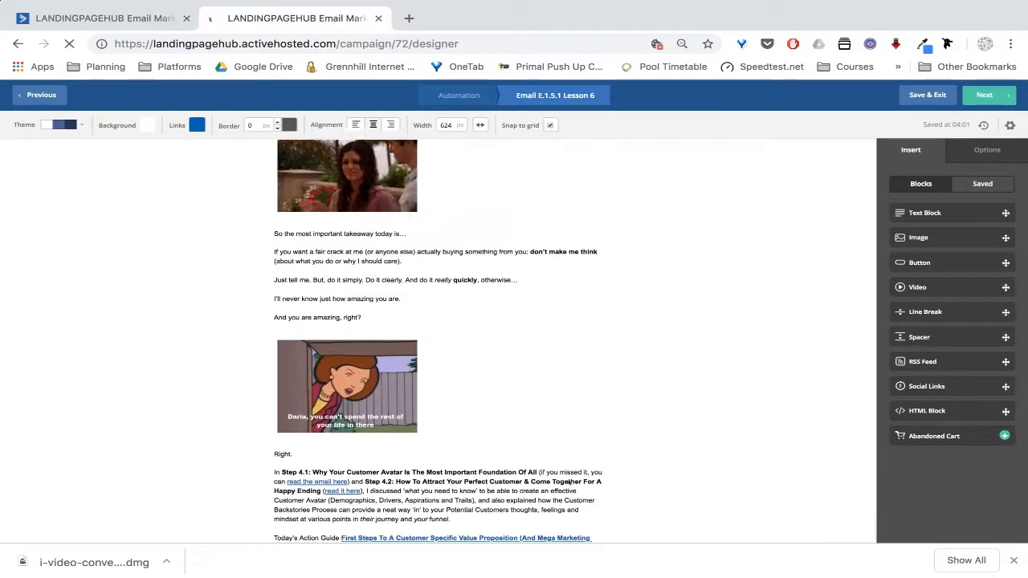
scroll(568, 482, down, 1)
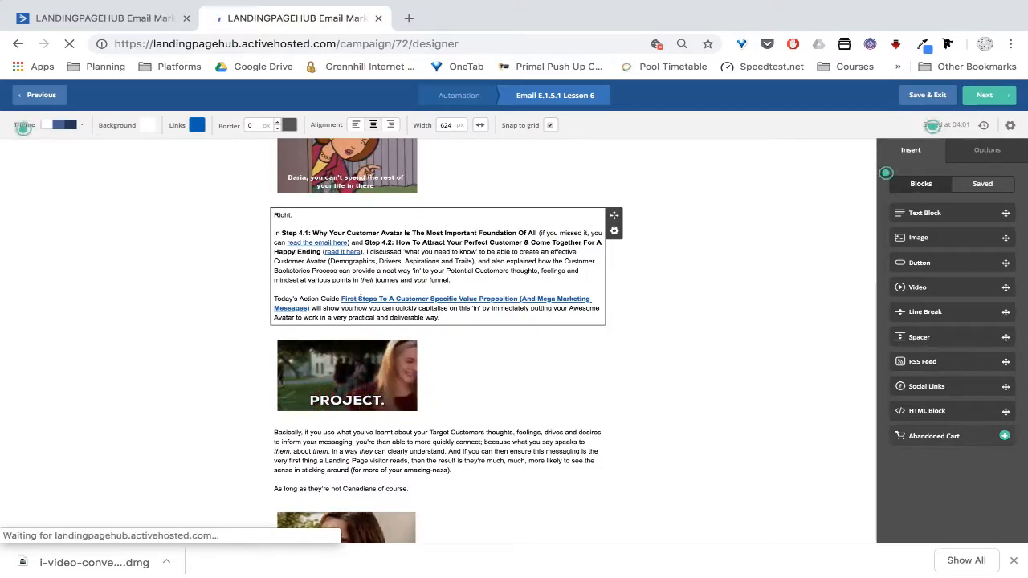
click(461, 298)
drag(342, 299, 437, 299)
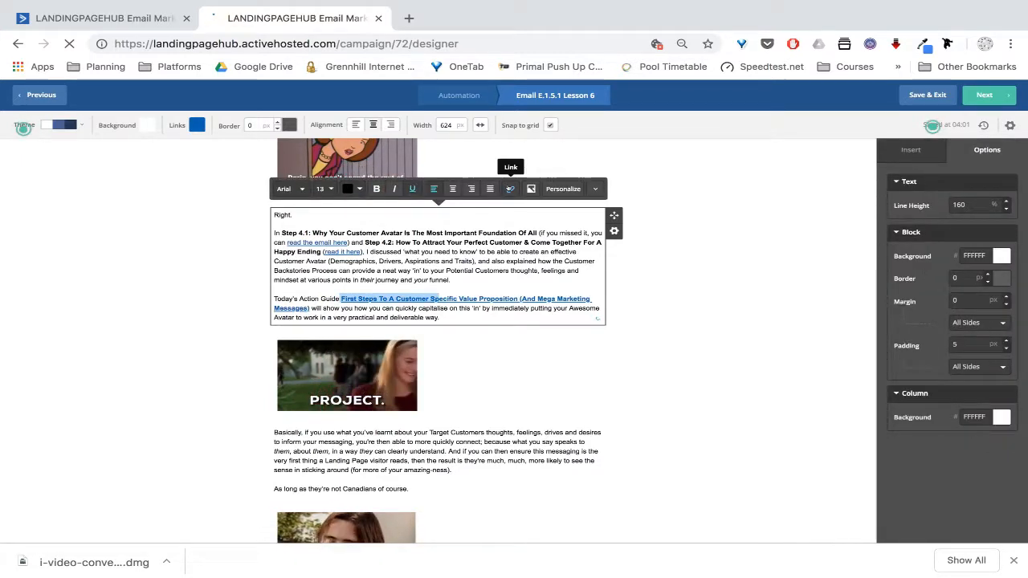
Review the Action Guide link's value-proposition-statement-guide URL and its ffw.1.5.1-blog-visit tag
click(510, 189)
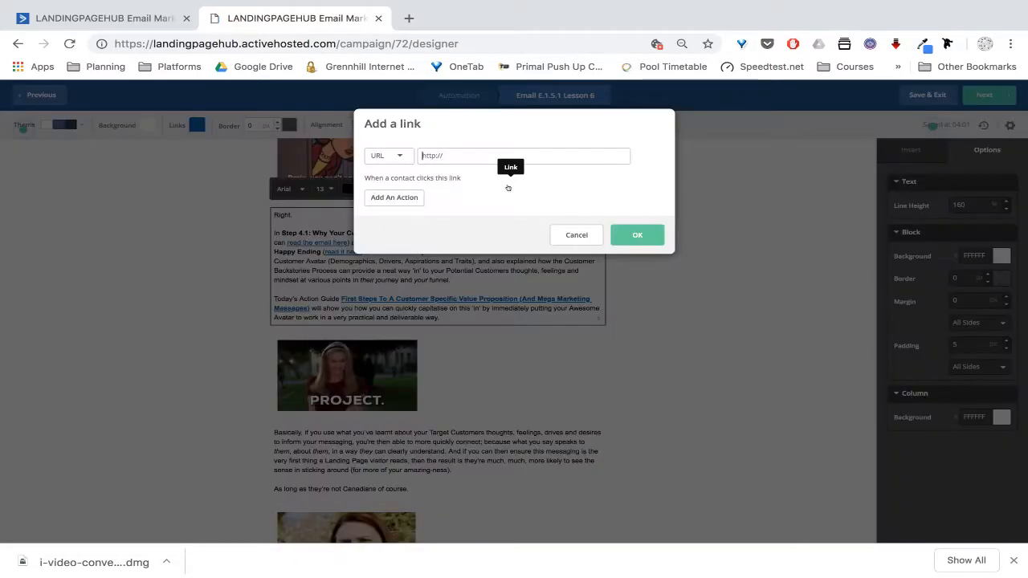
click(576, 234)
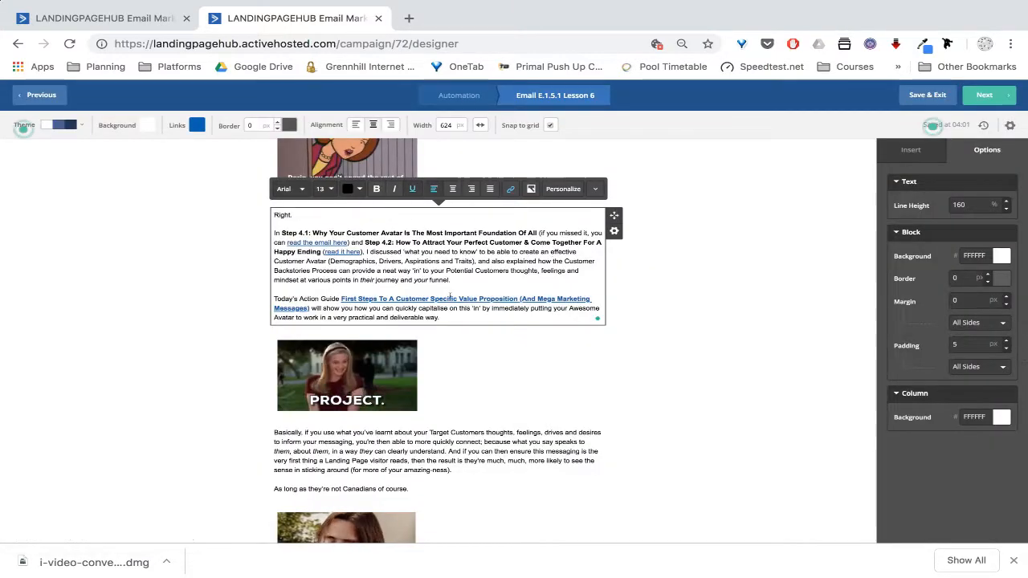
click(508, 189)
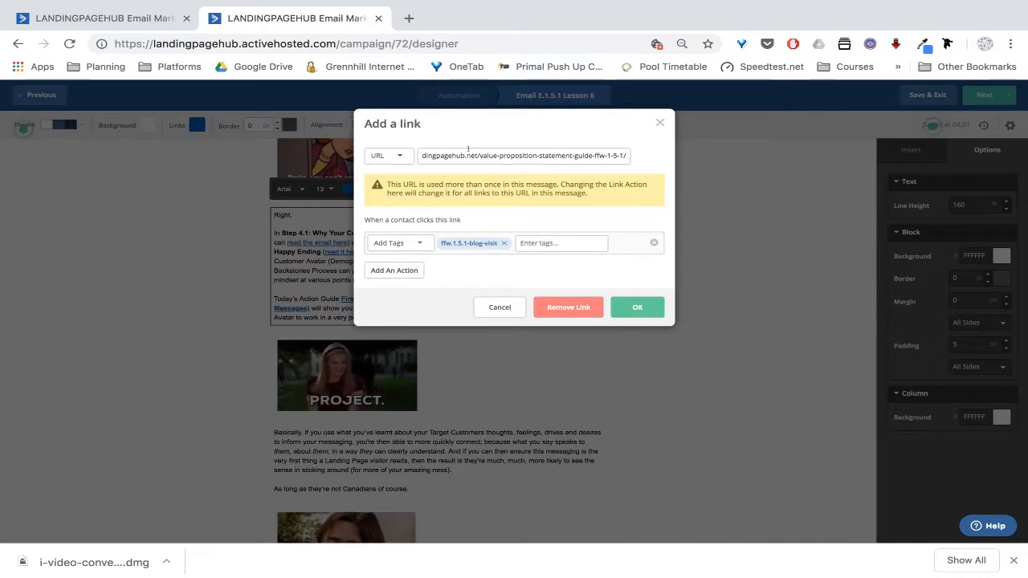
drag(450, 155, 627, 155)
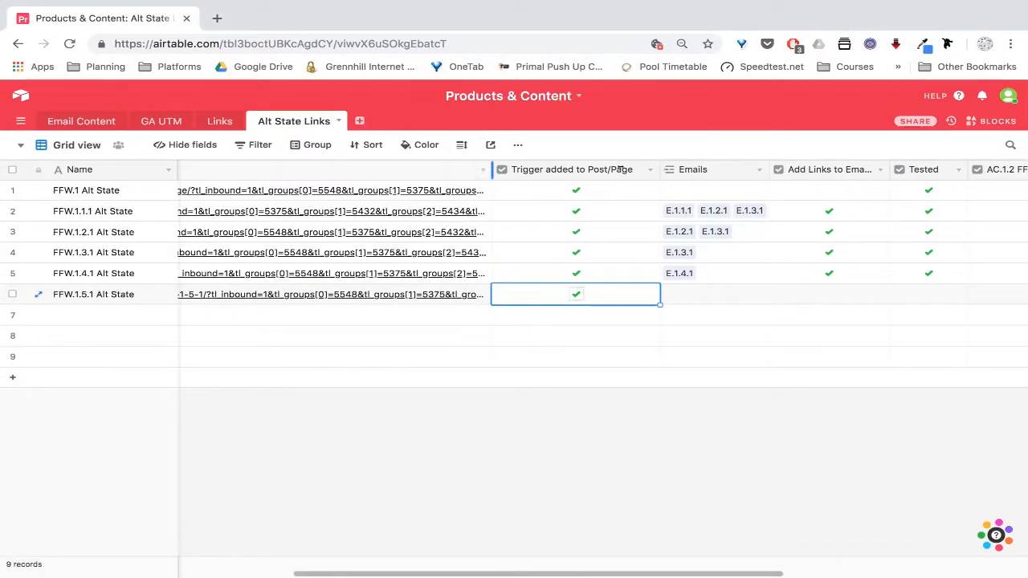
Widen the Alt State Form Link column so the full FFW.1.5.1 URL shows
drag(491, 170, 972, 169)
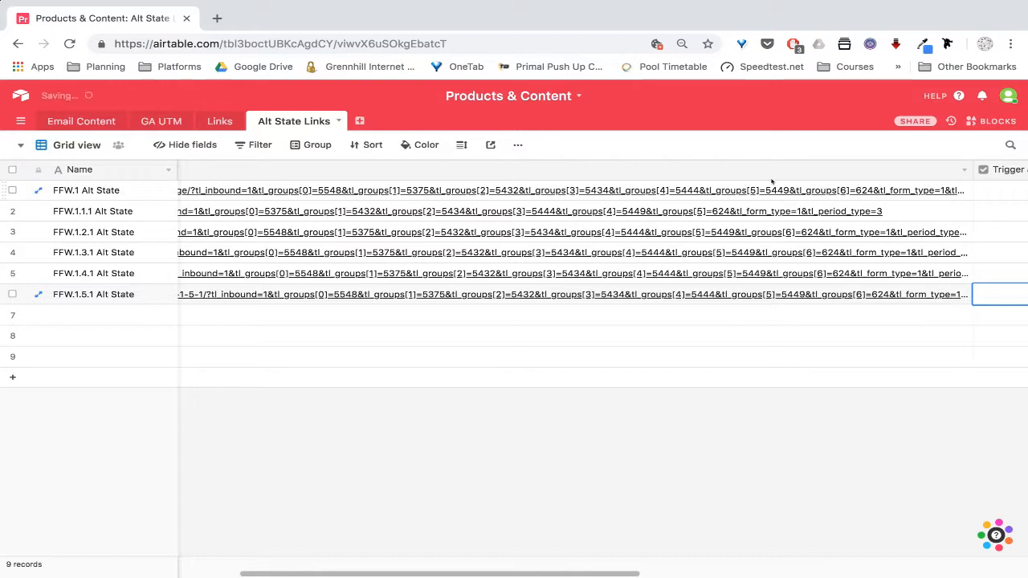
scroll(771, 180, right, 5)
drag(611, 170, 1000, 169)
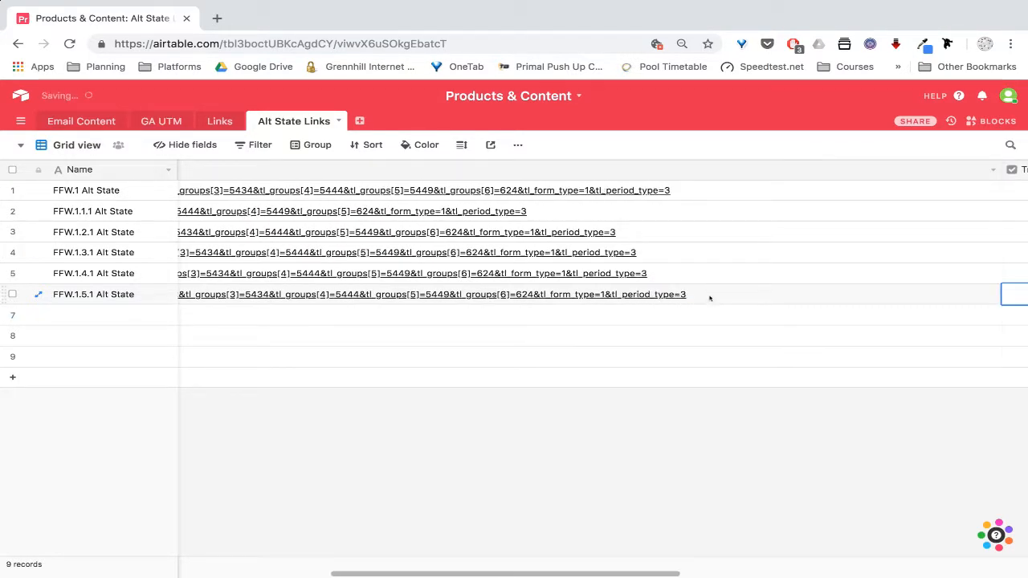
Test the FFW.1.5.1 Alt State URL in a new tab, then select the URL text
click(709, 298)
click(739, 297)
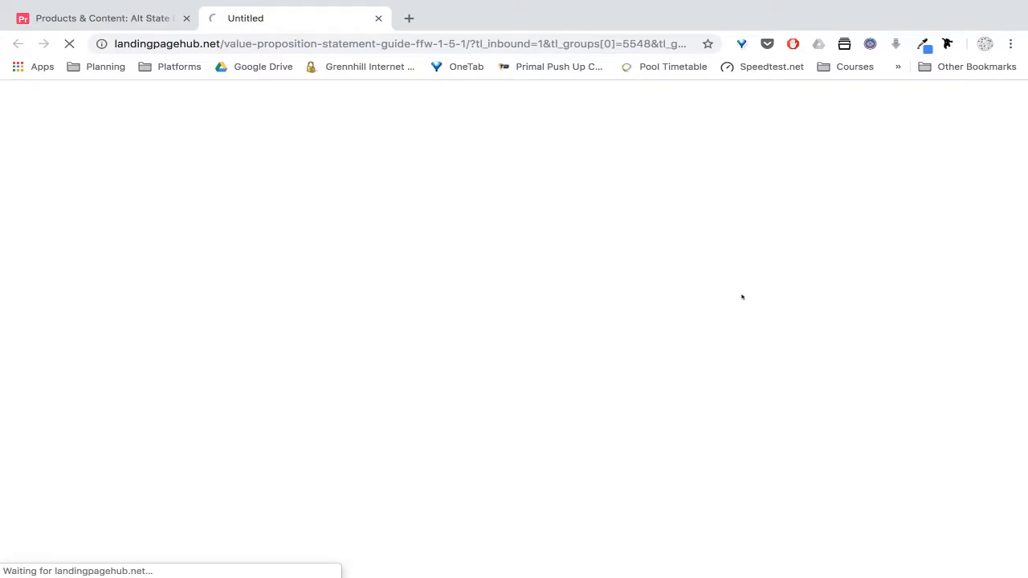
click(378, 17)
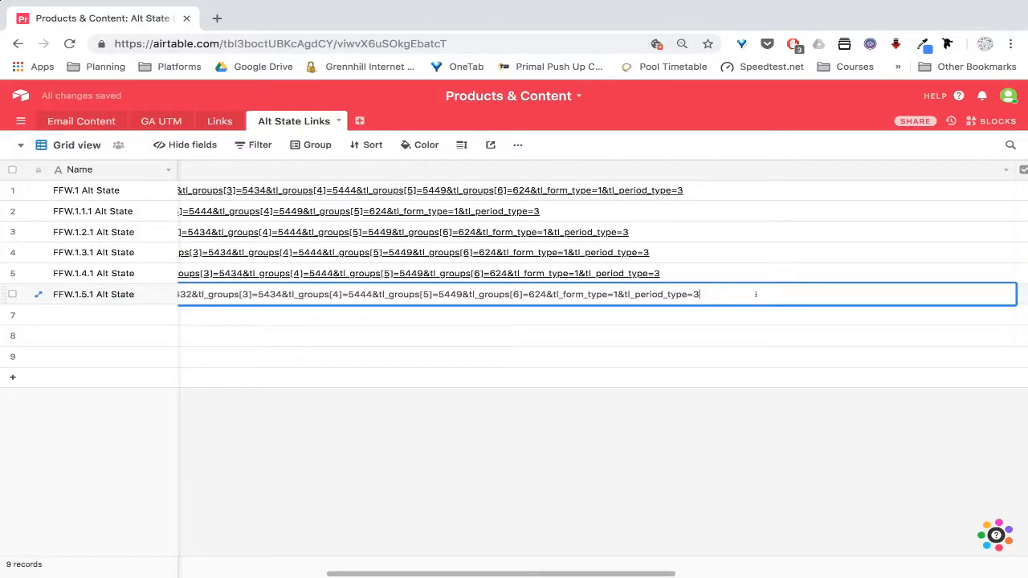
drag(742, 290, 165, 292)
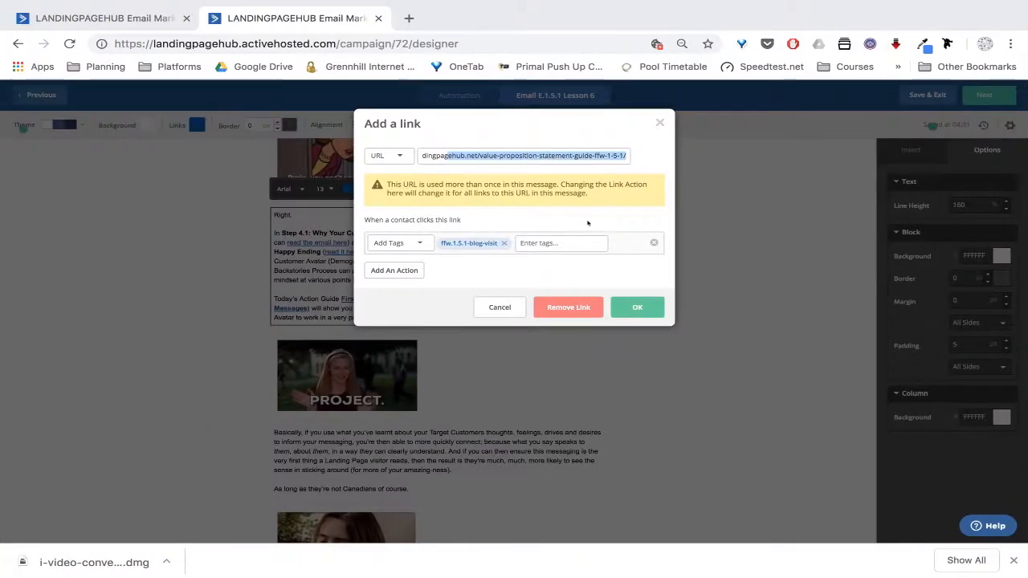
Replace the value proposition guide link's URL with the FFW.1.5.1 Alt State tracking URL
click(487, 155)
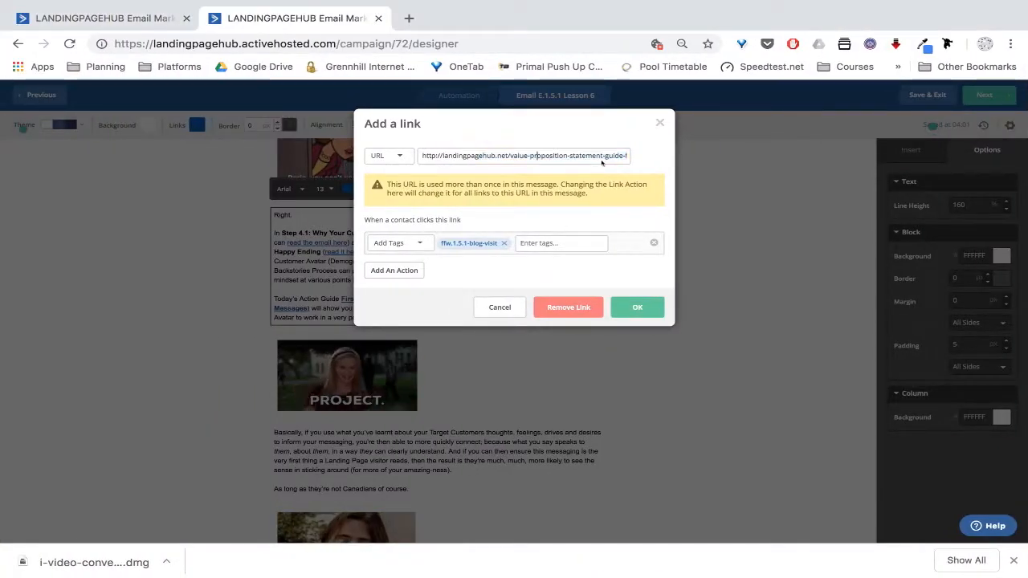
drag(423, 156, 780, 163)
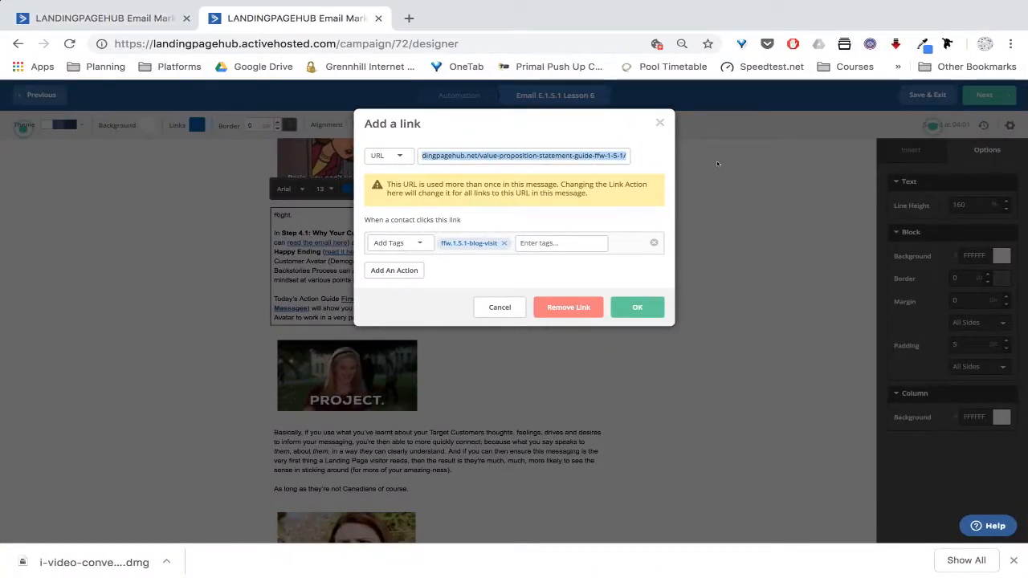
key(BackSpace)
key(super+v)
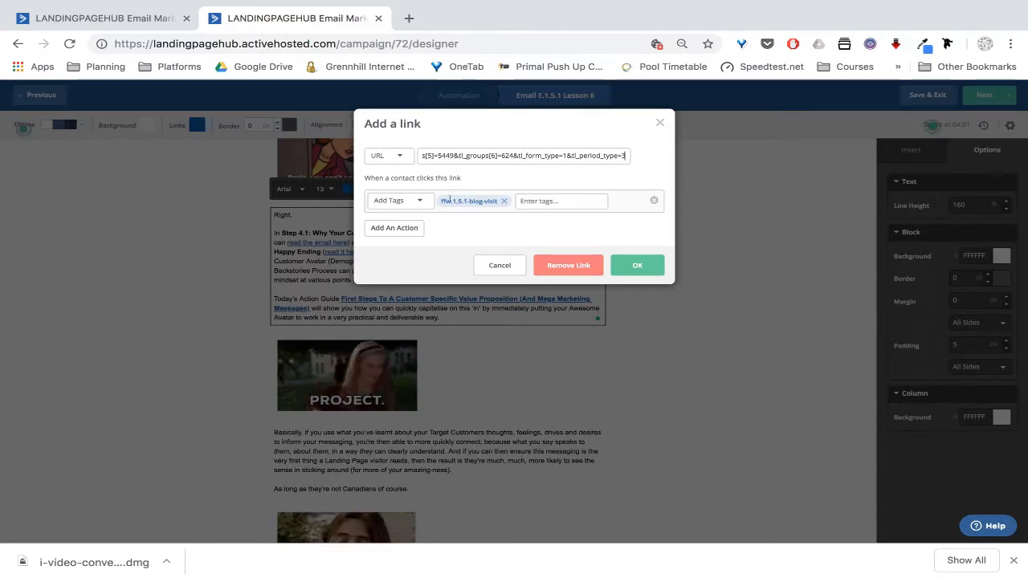
click(620, 262)
scroll(496, 370, down, 4)
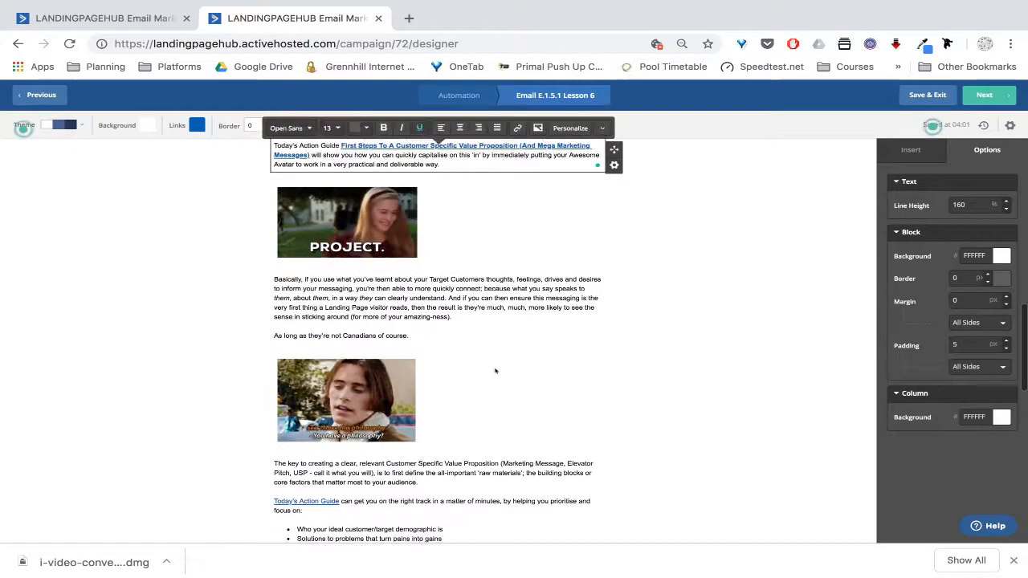
Point the Today's Action Guide link to the new FFW.1.5.1 tracking URL
scroll(495, 370, down, 1)
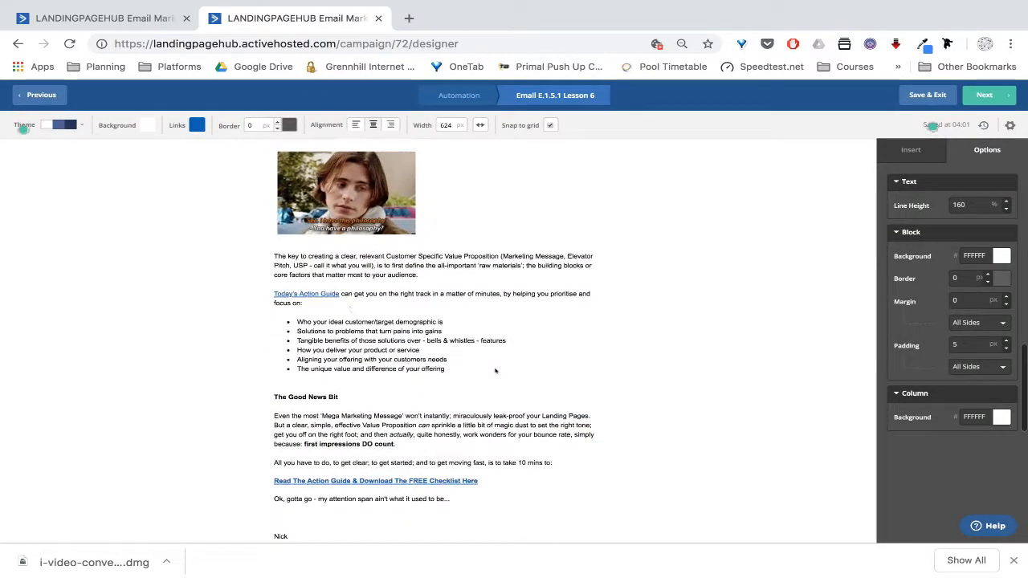
click(302, 294)
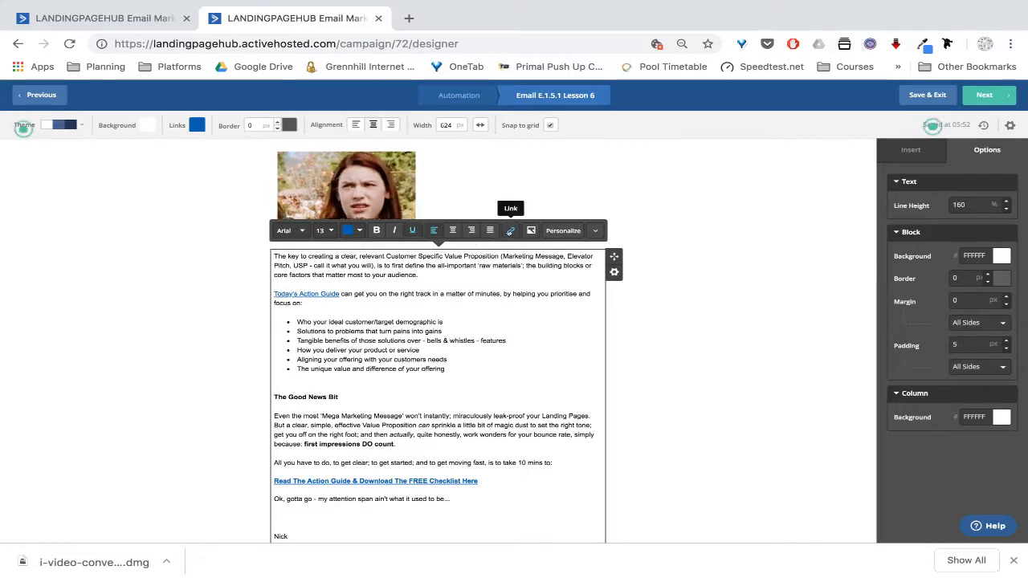
click(510, 231)
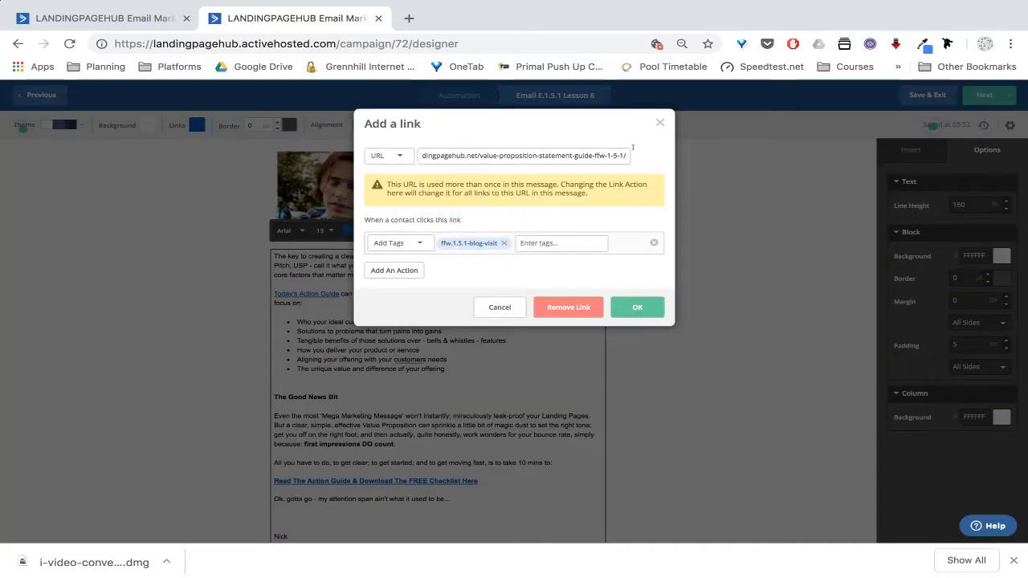
drag(627, 154, 331, 155)
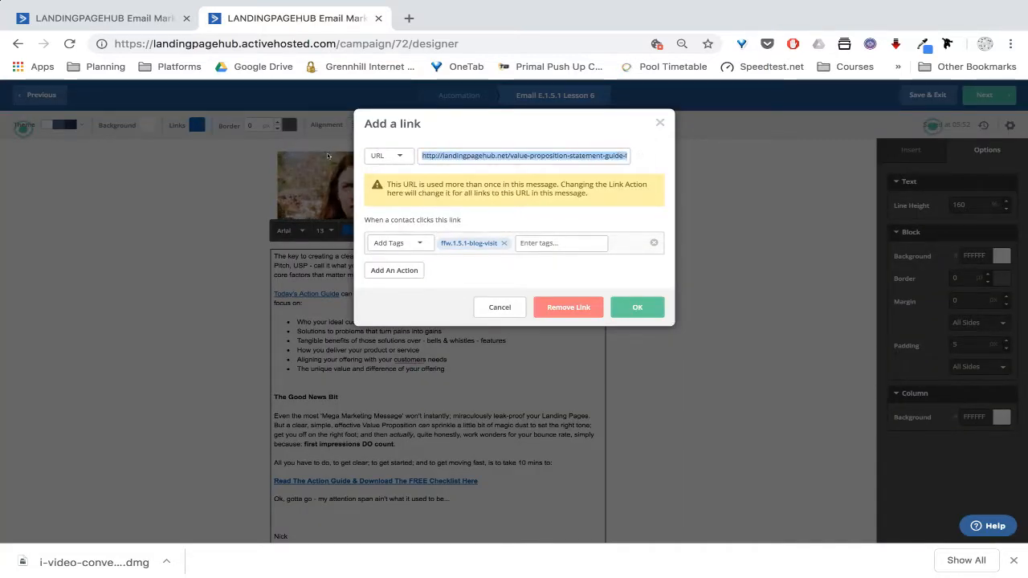
key(BackSpace)
key(ctrl+v)
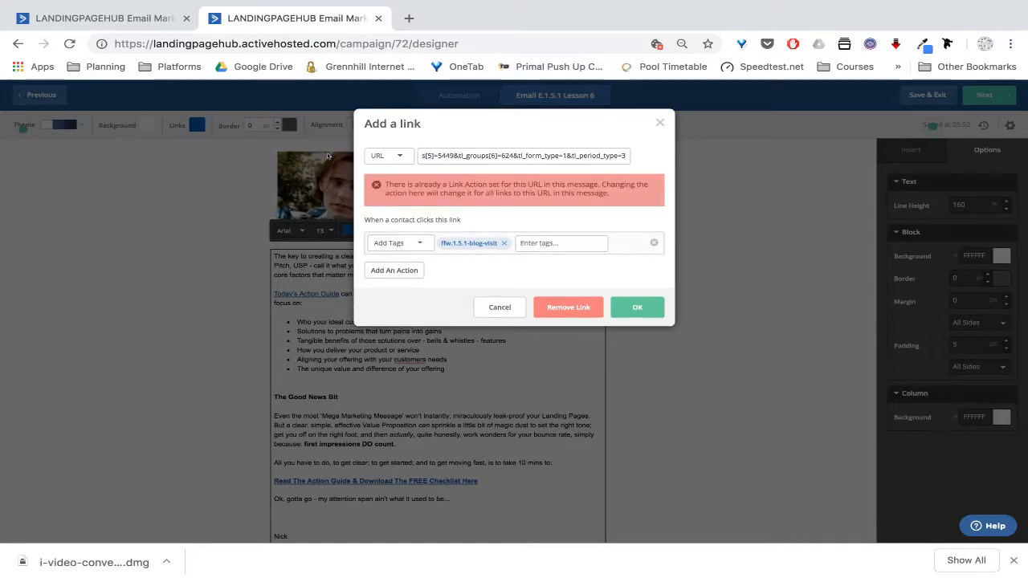
drag(428, 156, 338, 158)
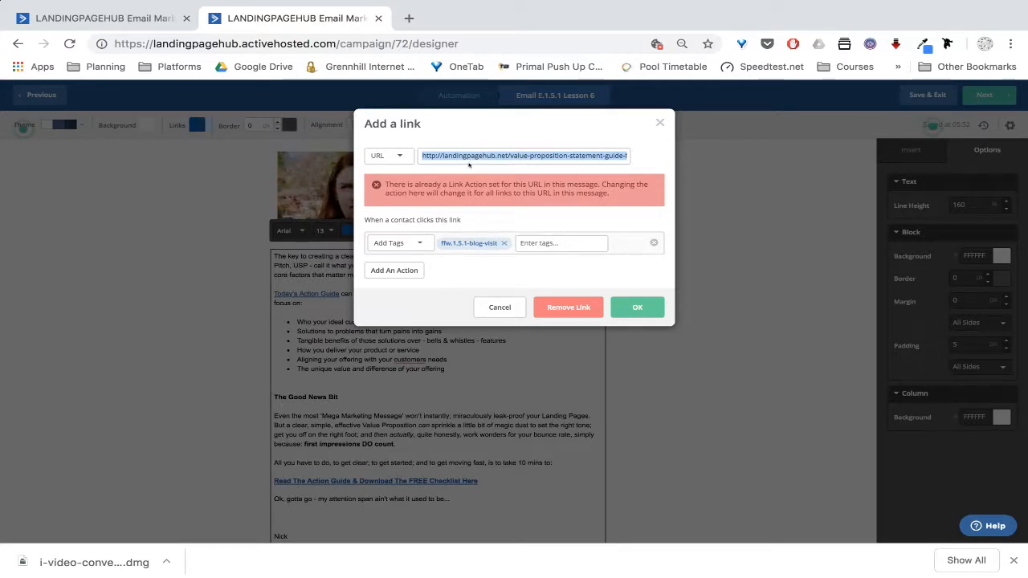
click(637, 307)
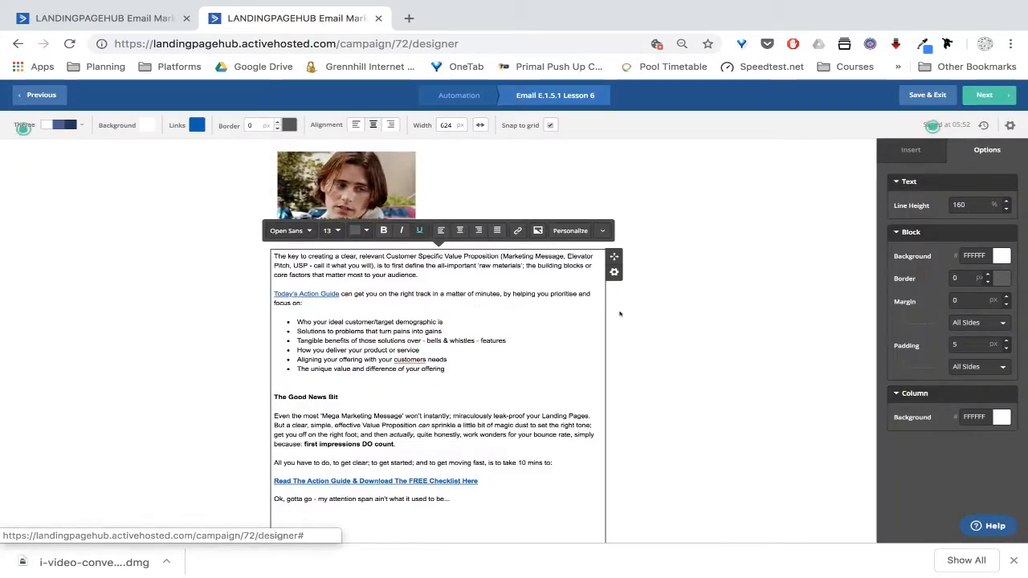
Swap the checklist download link to the tracking URL and view the Lesson 6 campaign summary
scroll(505, 375, down, 2)
click(448, 378)
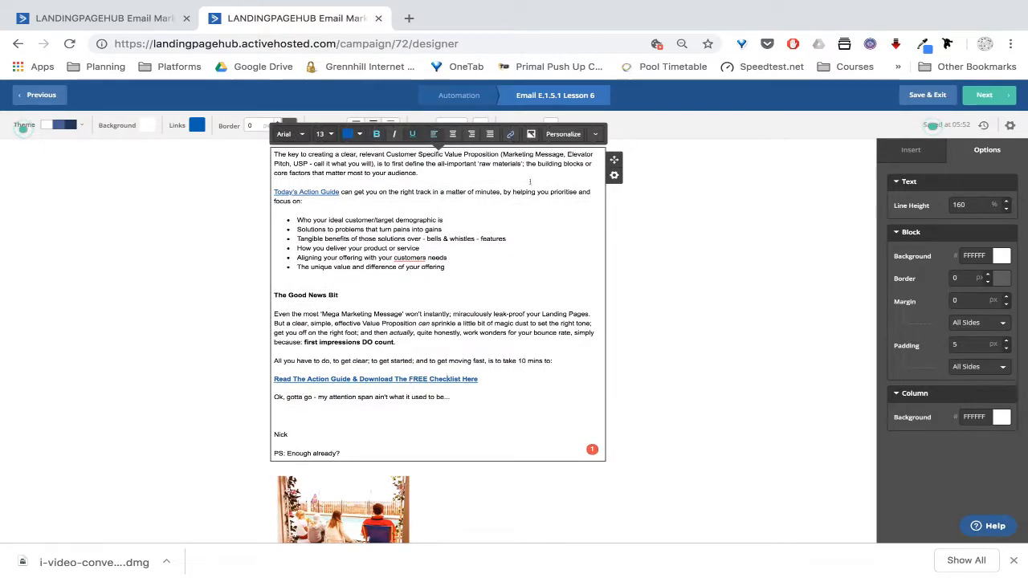
click(510, 134)
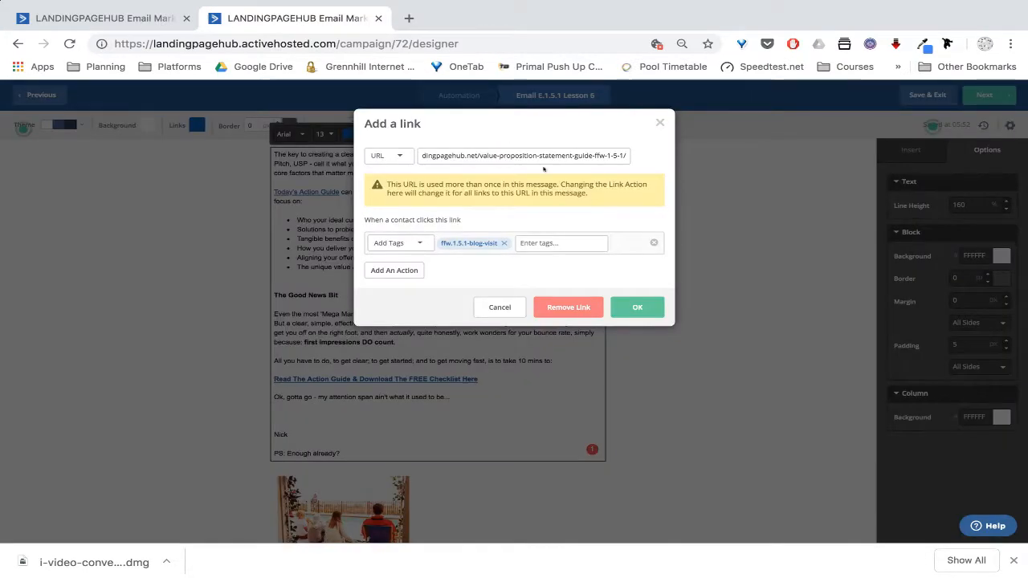
drag(624, 155, 338, 153)
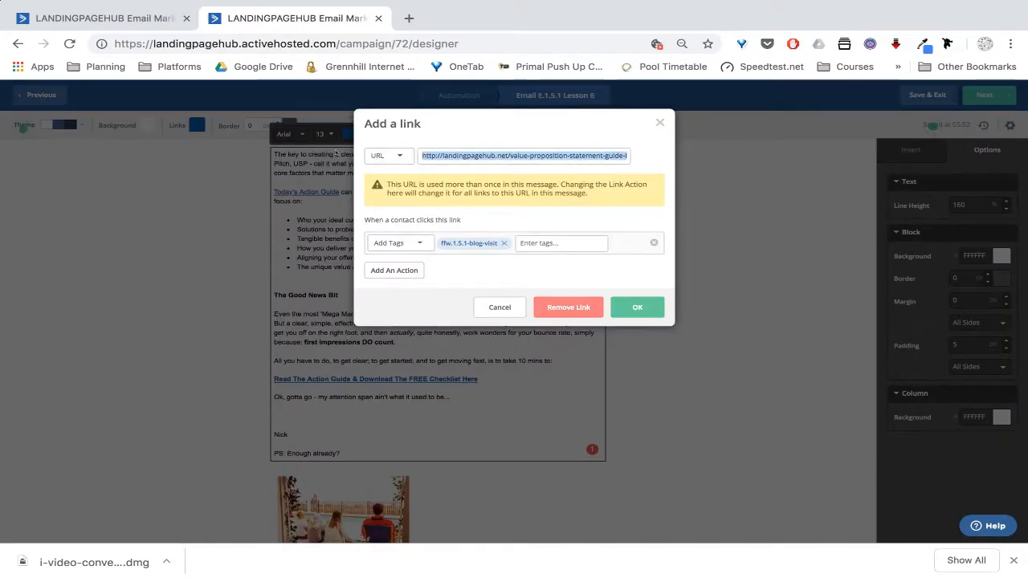
key(super+v)
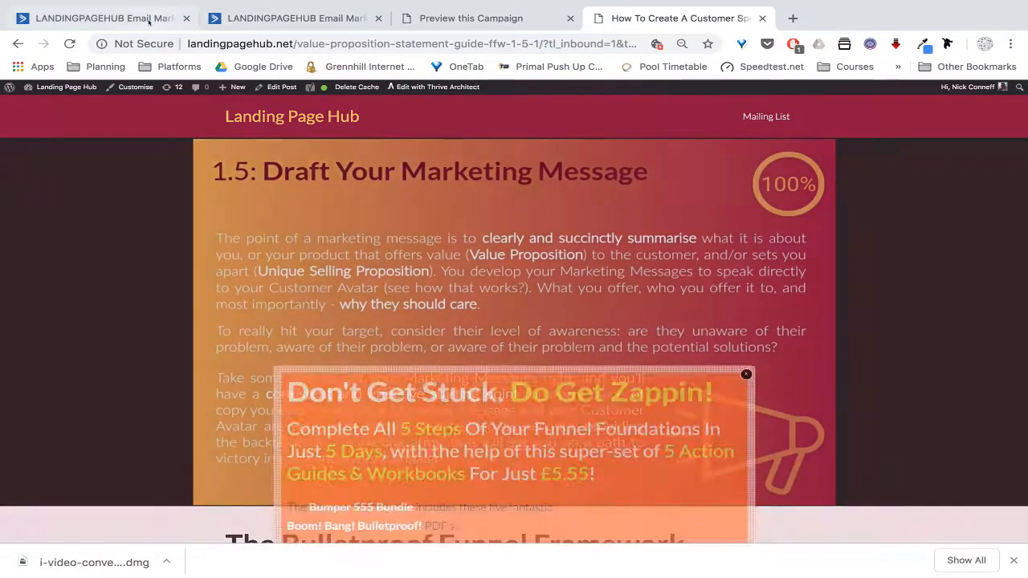
click(144, 19)
click(241, 17)
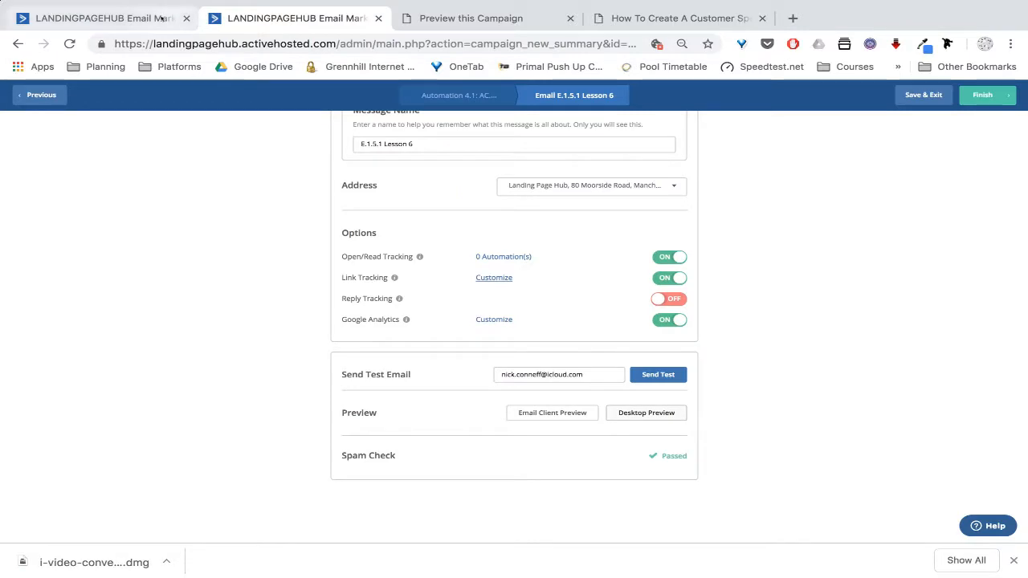
Open the AC.1.2 FFW PDF DL Confirm & Tag automation and scroll to its FFW.1.5.1 branches
click(158, 18)
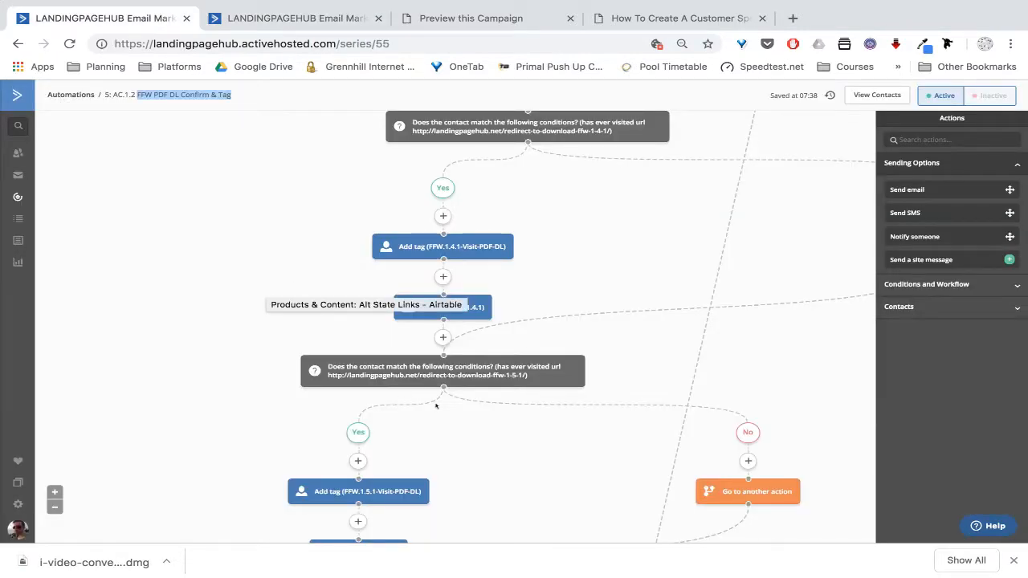
click(179, 94)
click(553, 454)
scroll(552, 455, down, 5)
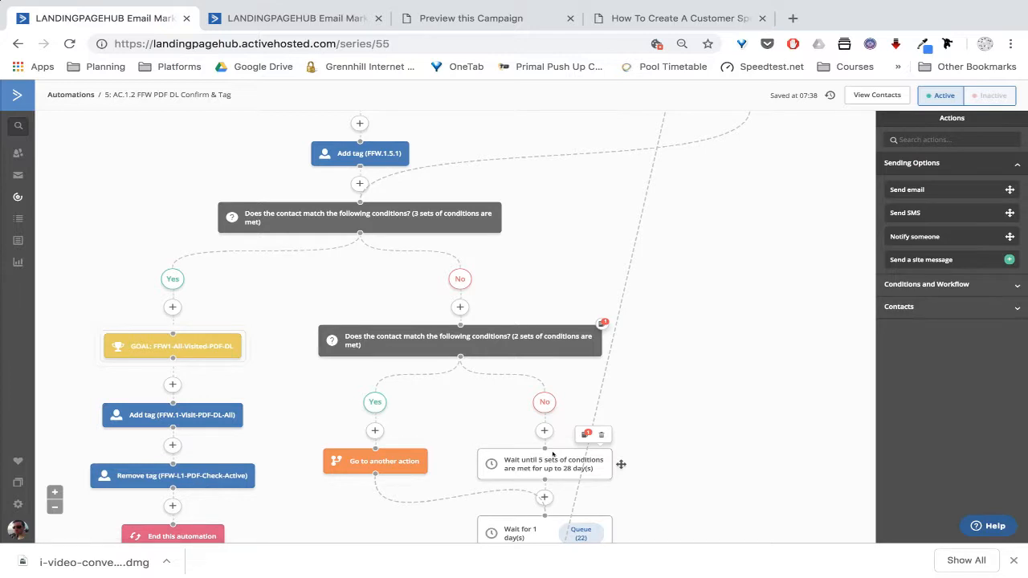
scroll(453, 444, down, 3)
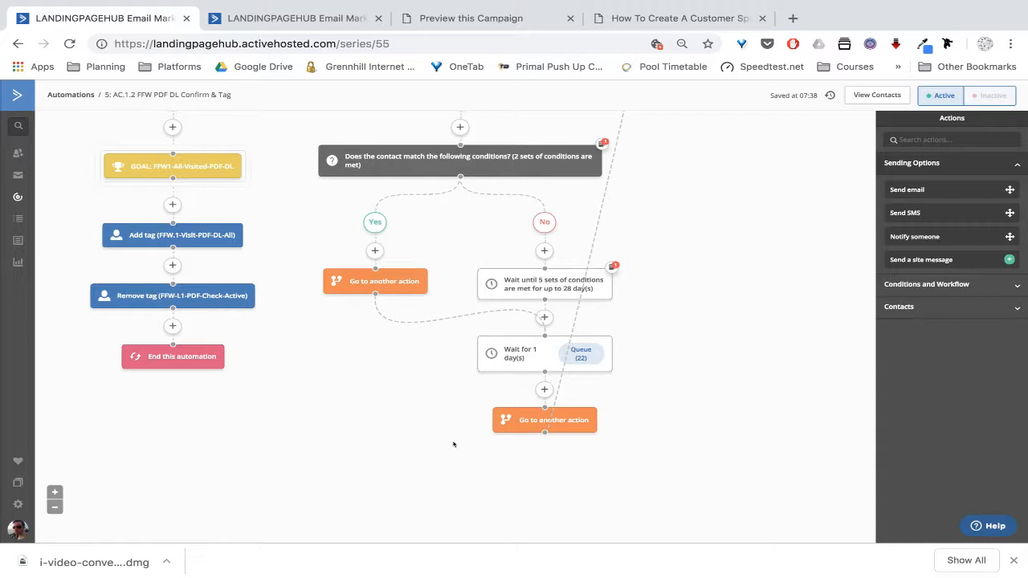
Confirm the FFW 1.5.1 download-visit condition adds both FFW.1.5.1 tags, then return to Airtable
scroll(357, 366, up, 5)
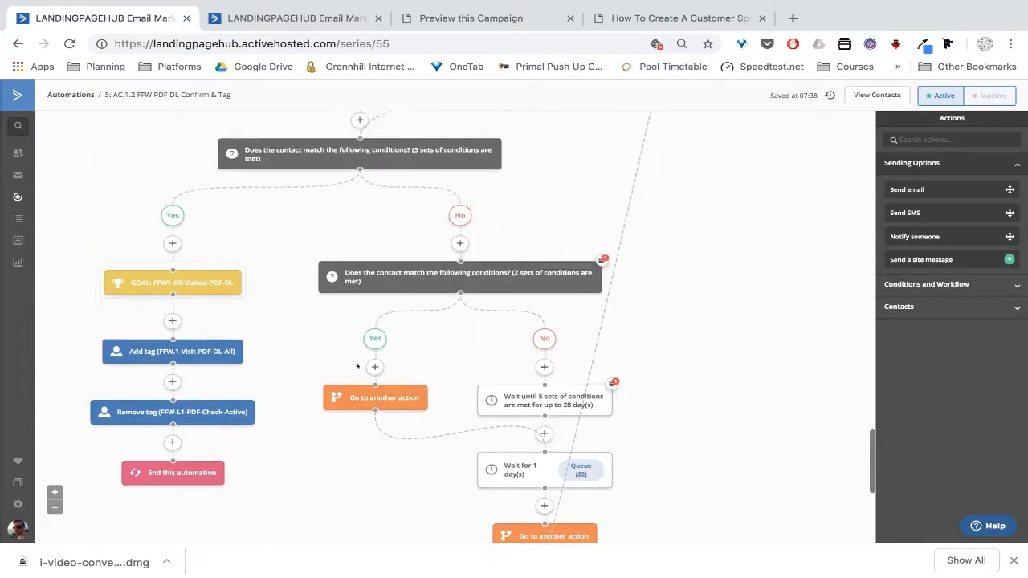
scroll(357, 365, up, 5)
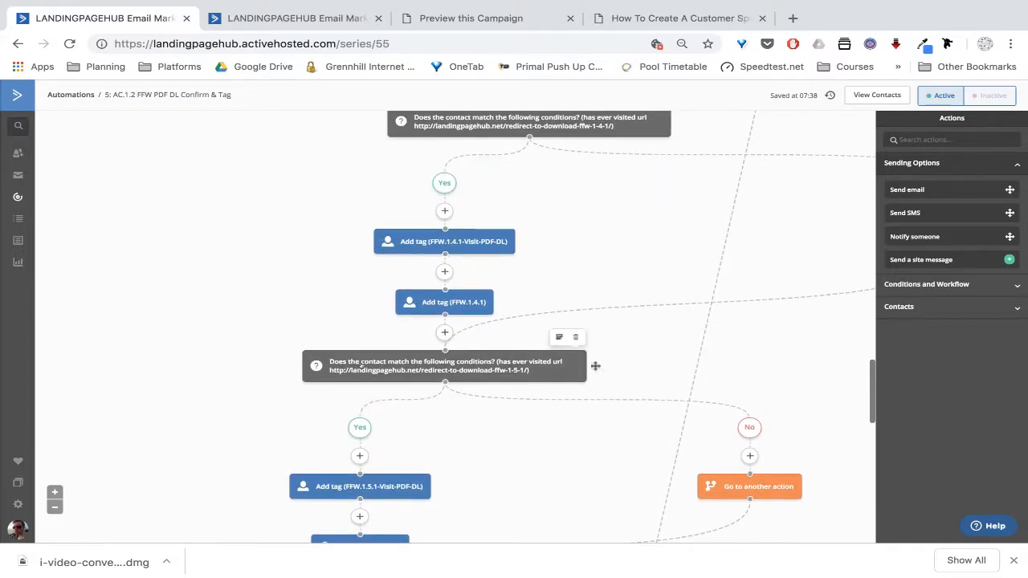
scroll(577, 259, up, 2)
scroll(578, 258, down, 5)
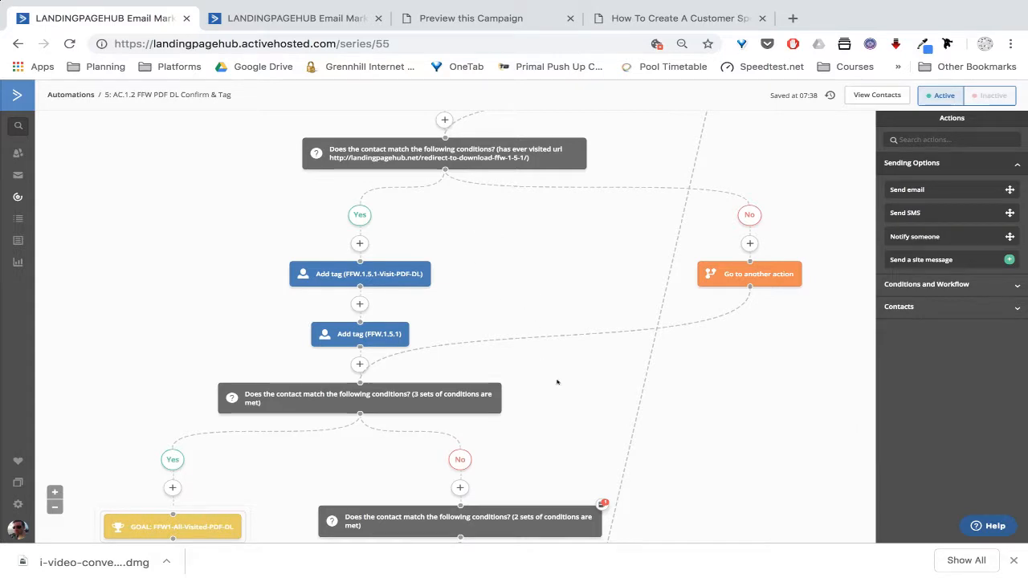
scroll(557, 382, down, 2)
scroll(558, 382, up, 4)
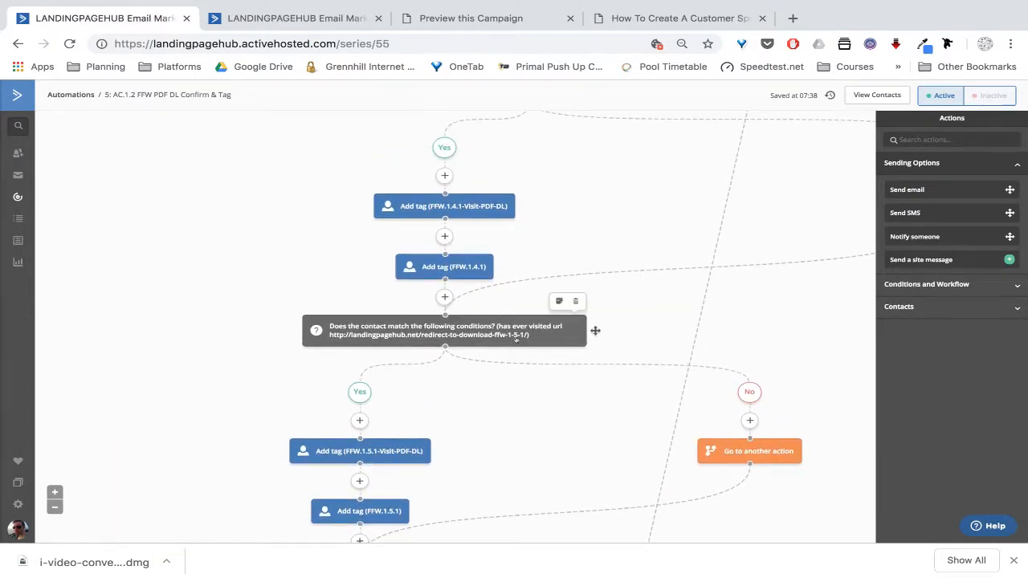
scroll(492, 377, down, 1)
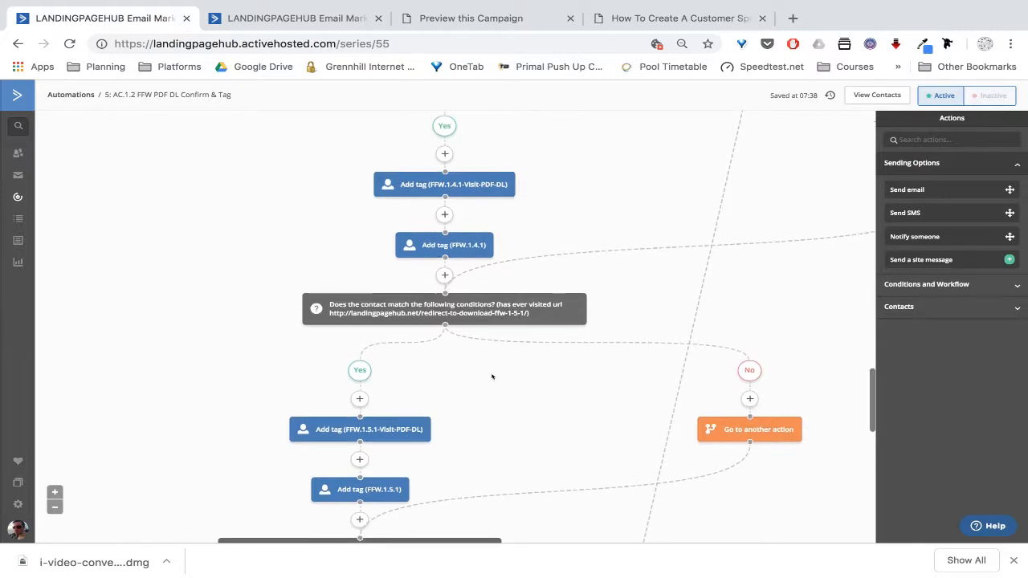
scroll(492, 376, down, 1)
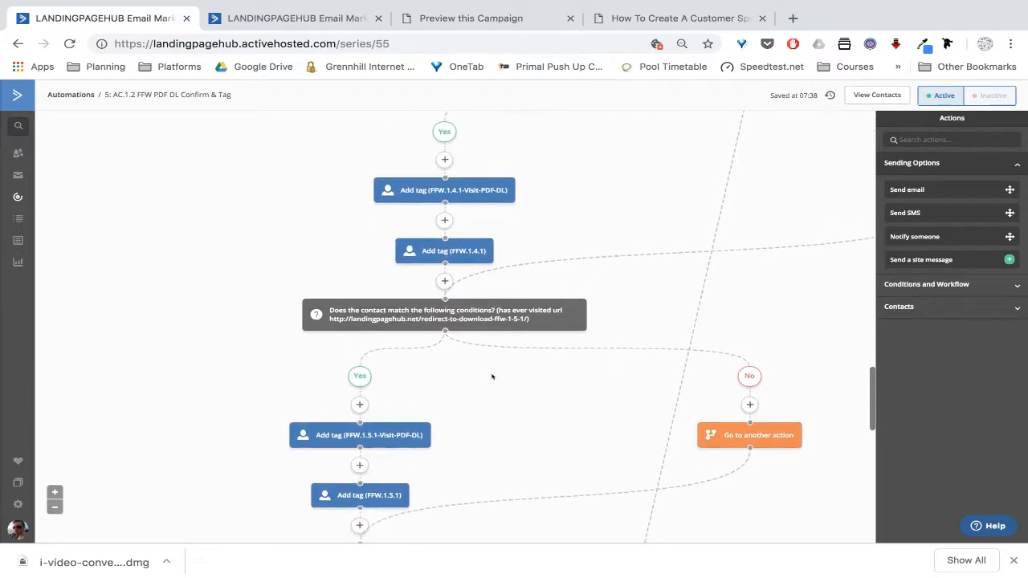
scroll(492, 377, down, 1)
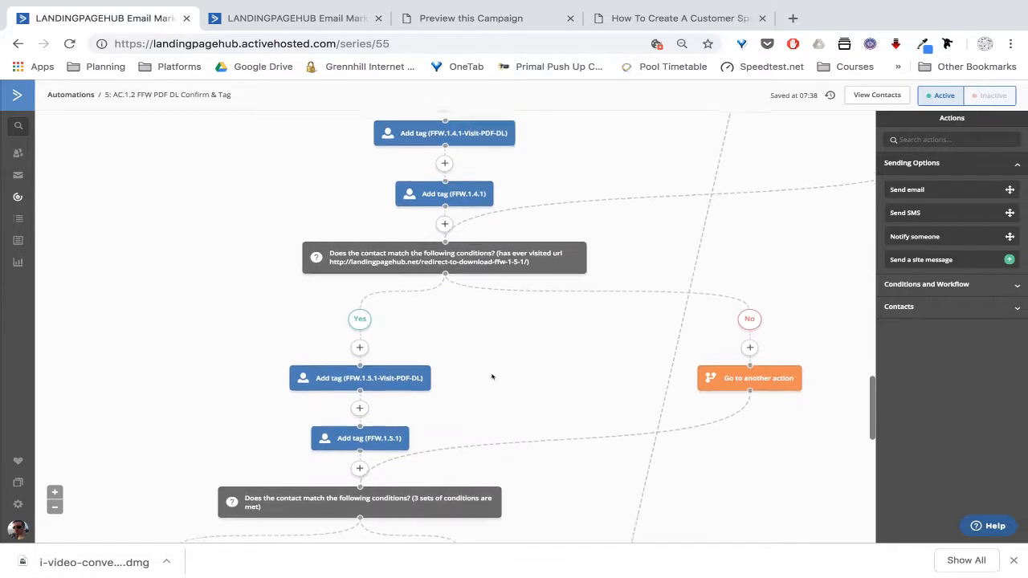
scroll(492, 377, up, 6)
scroll(492, 376, down, 5)
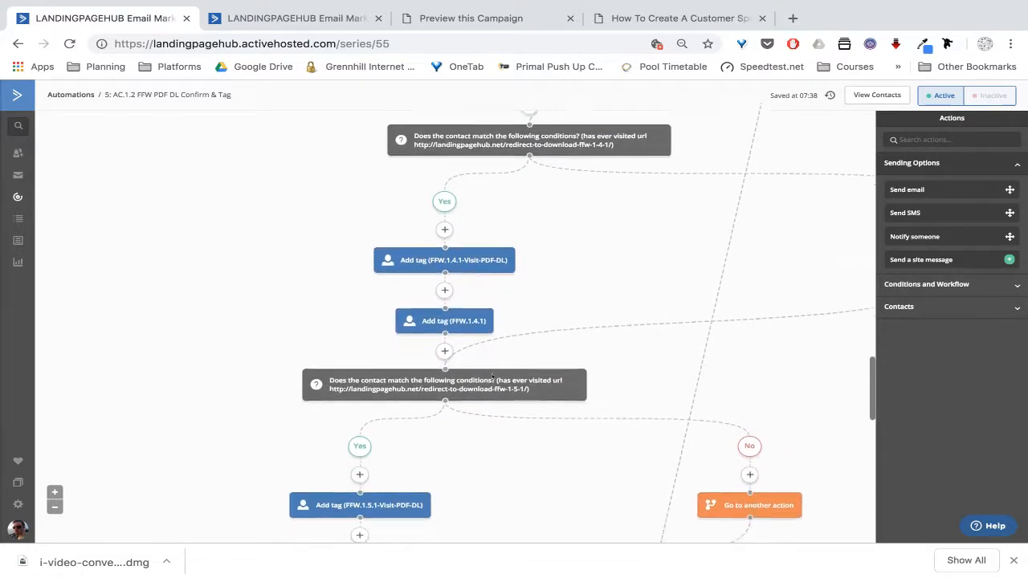
mouse_move(472, 308)
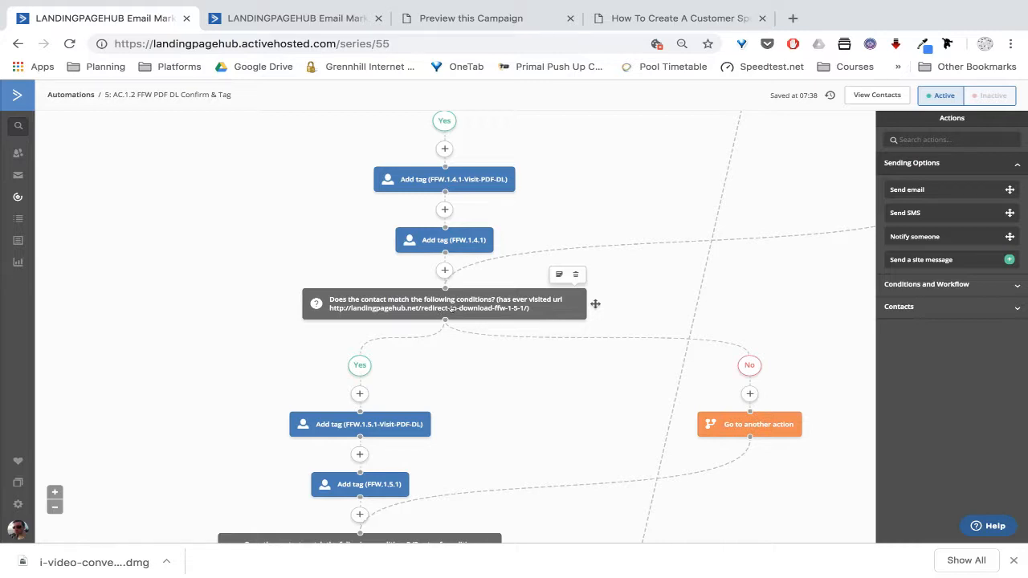
scroll(459, 386, down, 1)
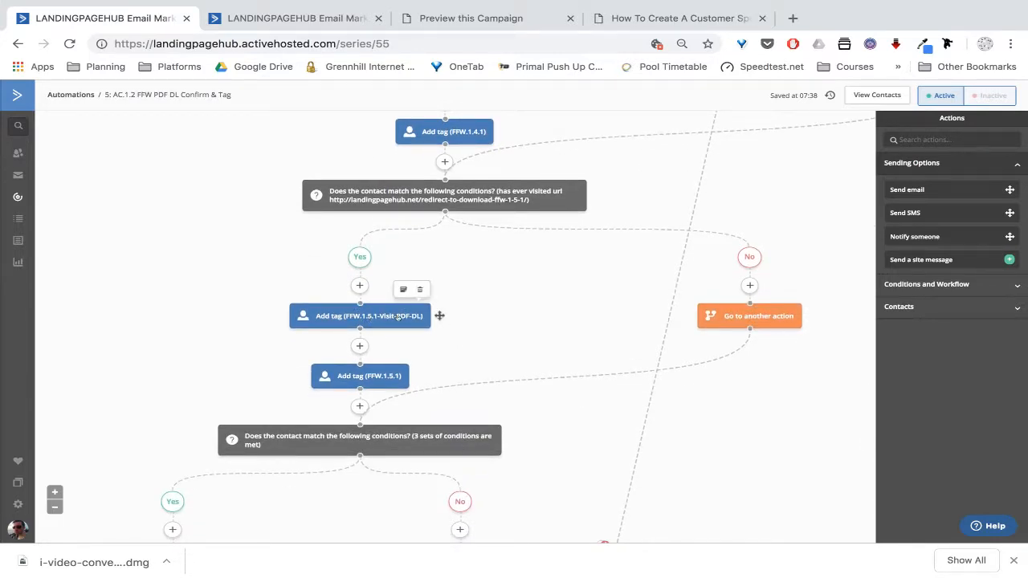
scroll(463, 347, down, 1)
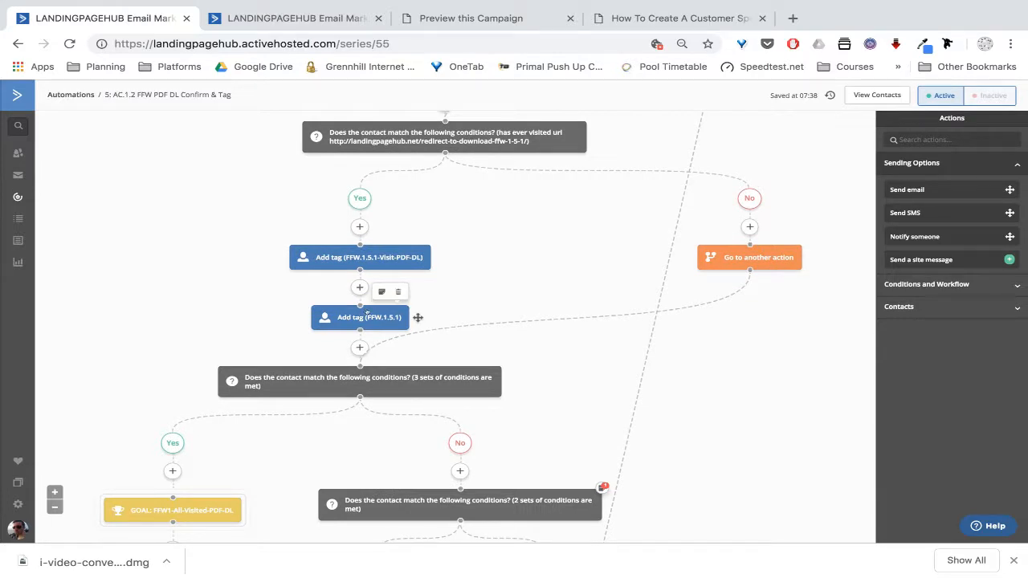
scroll(535, 273, up, 1)
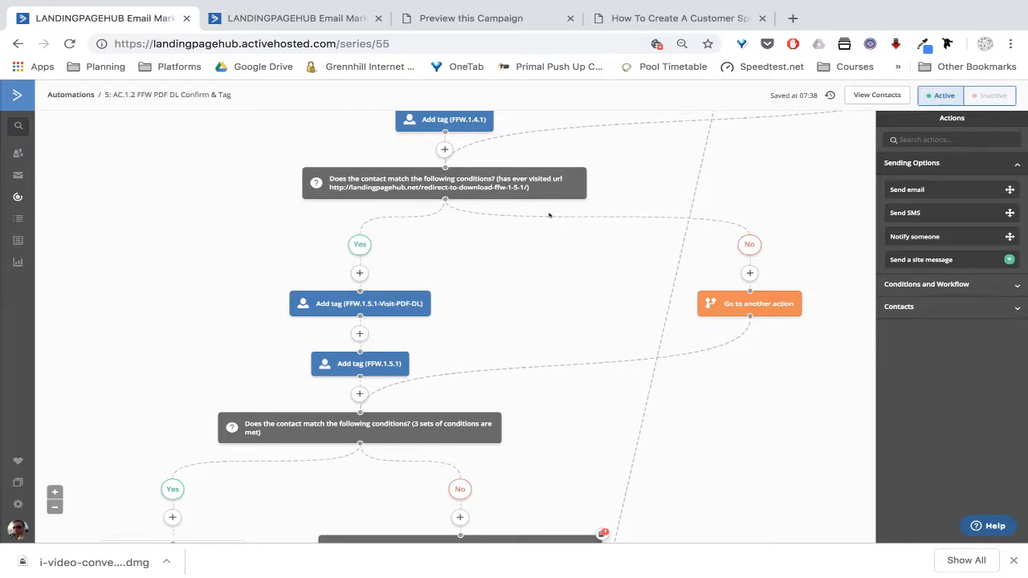
key(ctrl+Left)
key(ctrl+Left)
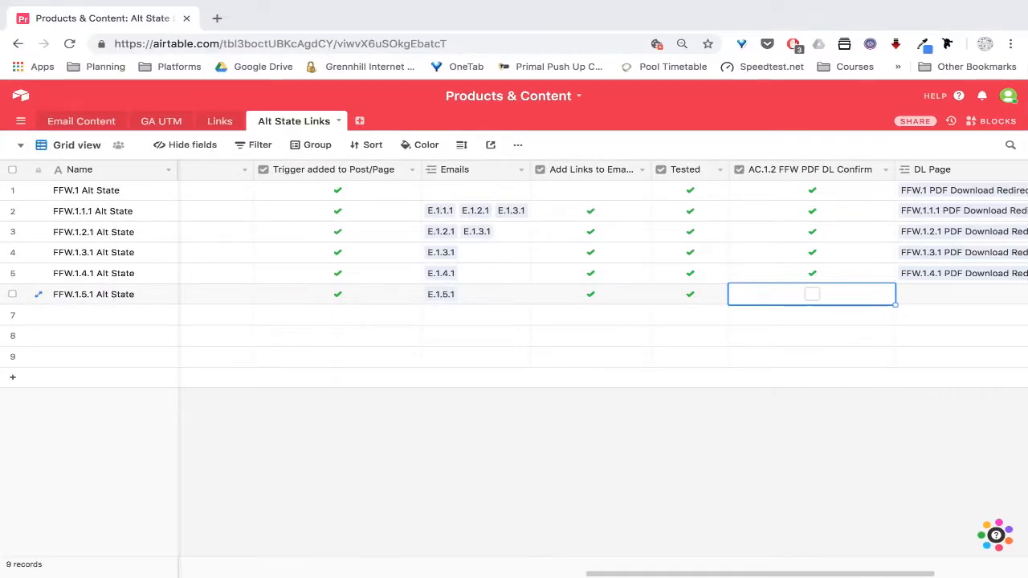
Tick AC.1.2 FFW PDF DL Confirm for the FFW.1.5.1 Alt State row
click(808, 295)
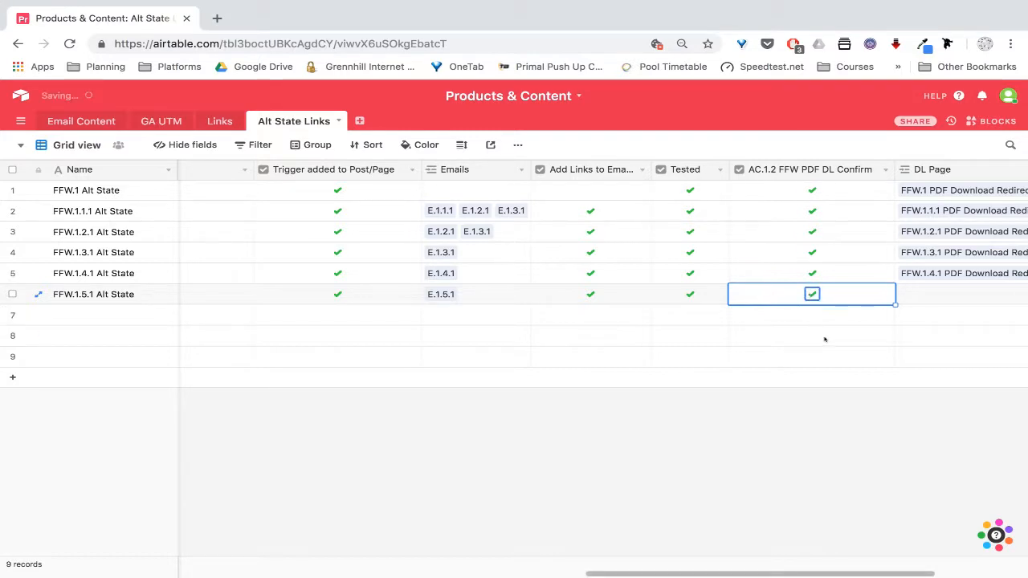
scroll(824, 339, right, 3)
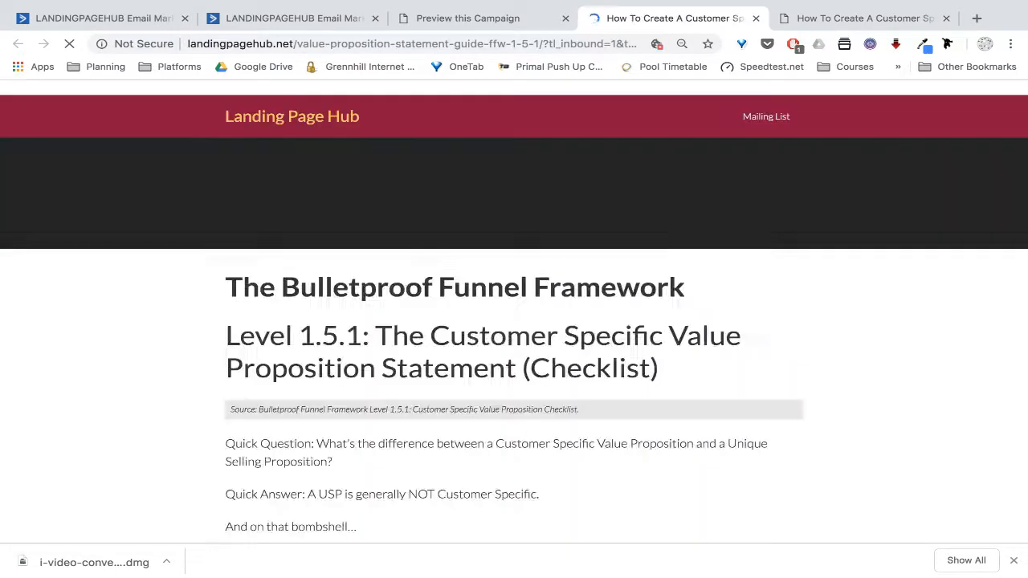
On the Level 1.5.1 post, request the free checklist PDF to test the download redirect
scroll(514, 321, down, 15)
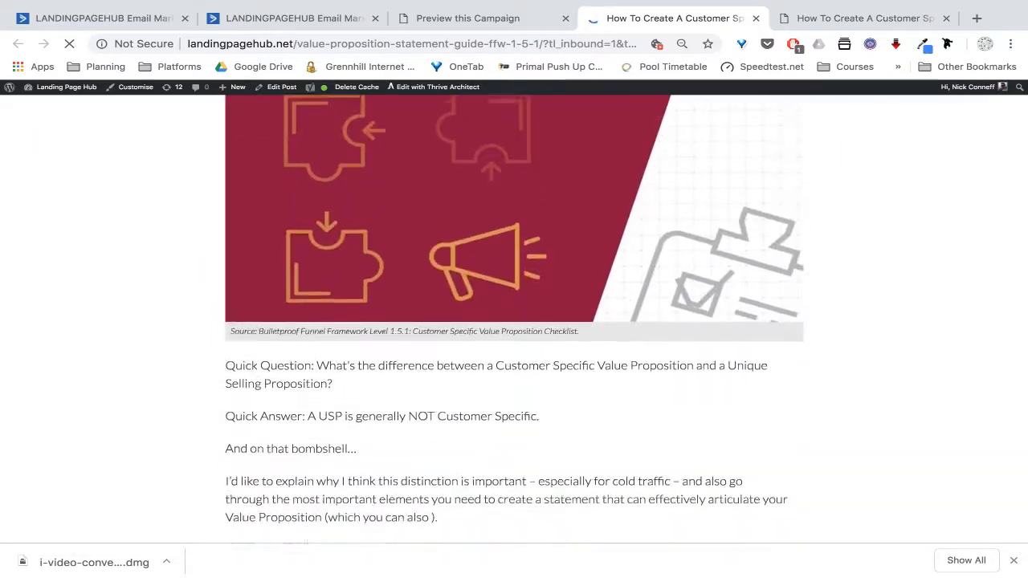
scroll(514, 321, down, 13)
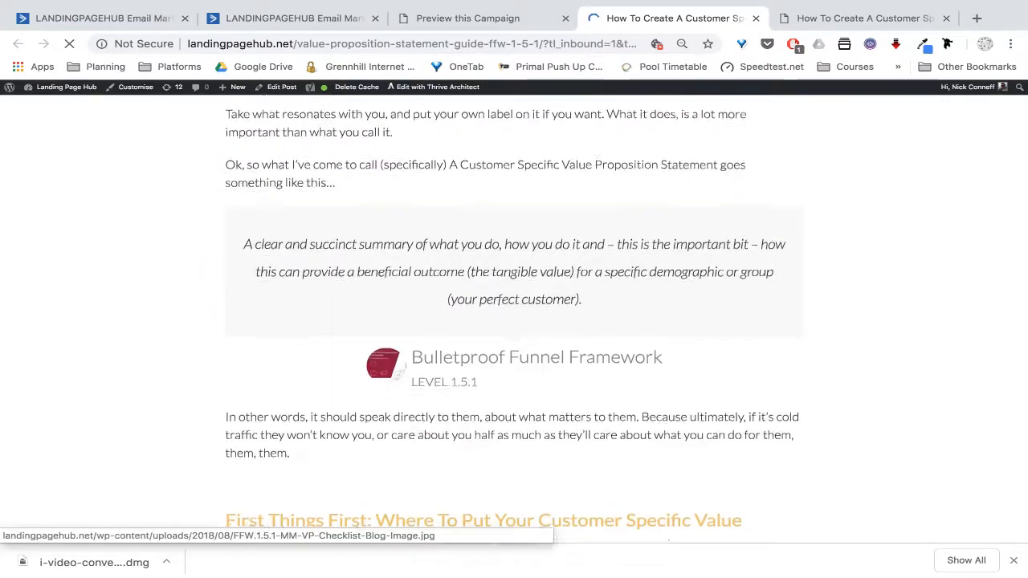
scroll(515, 321, down, 11)
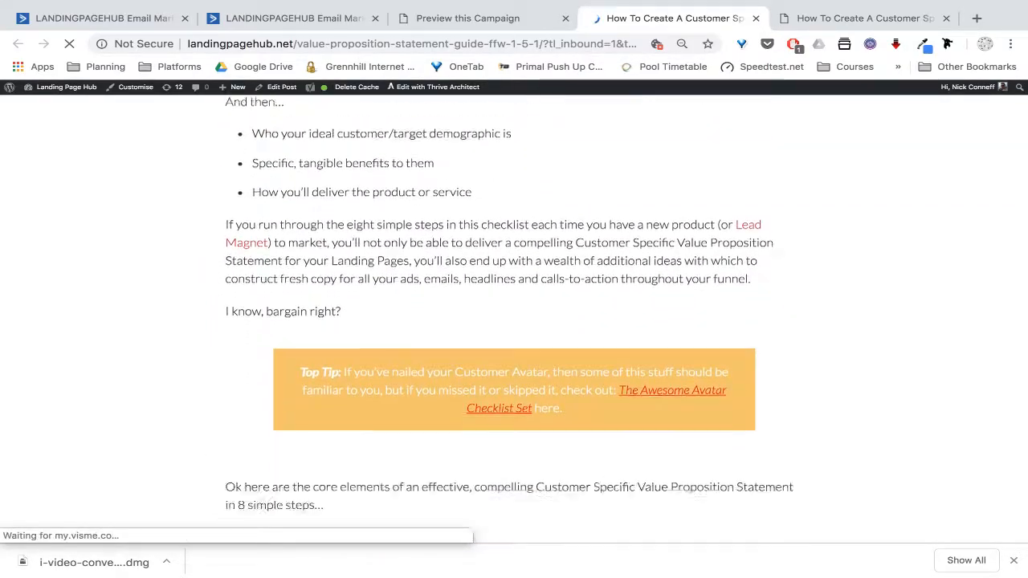
scroll(363, 294, down, 2)
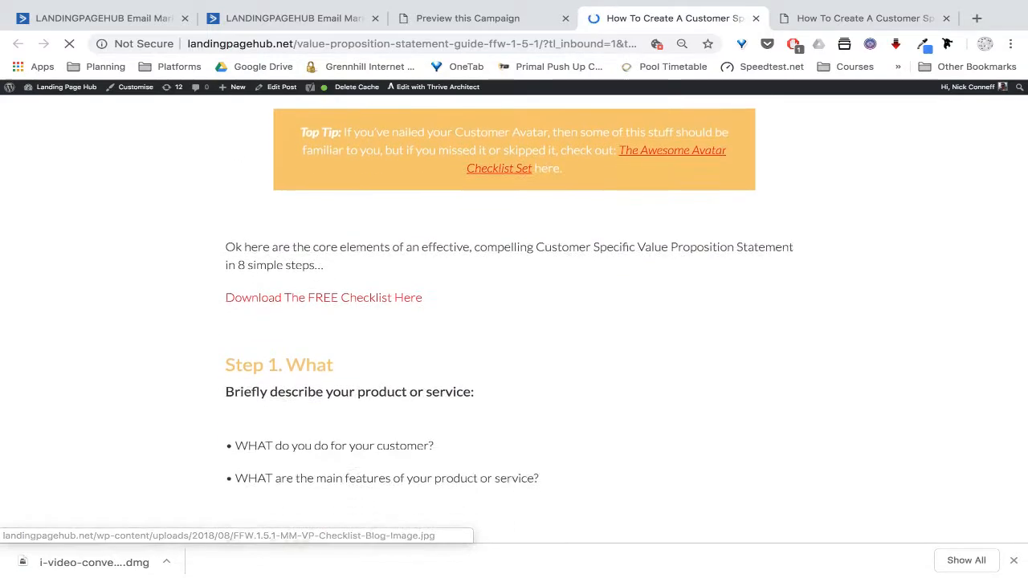
click(363, 296)
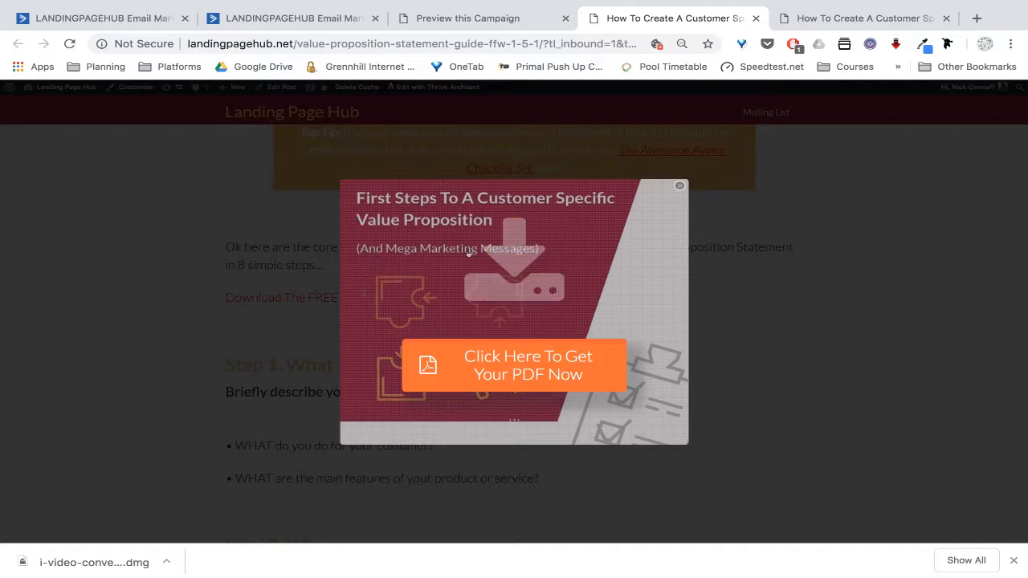
click(456, 367)
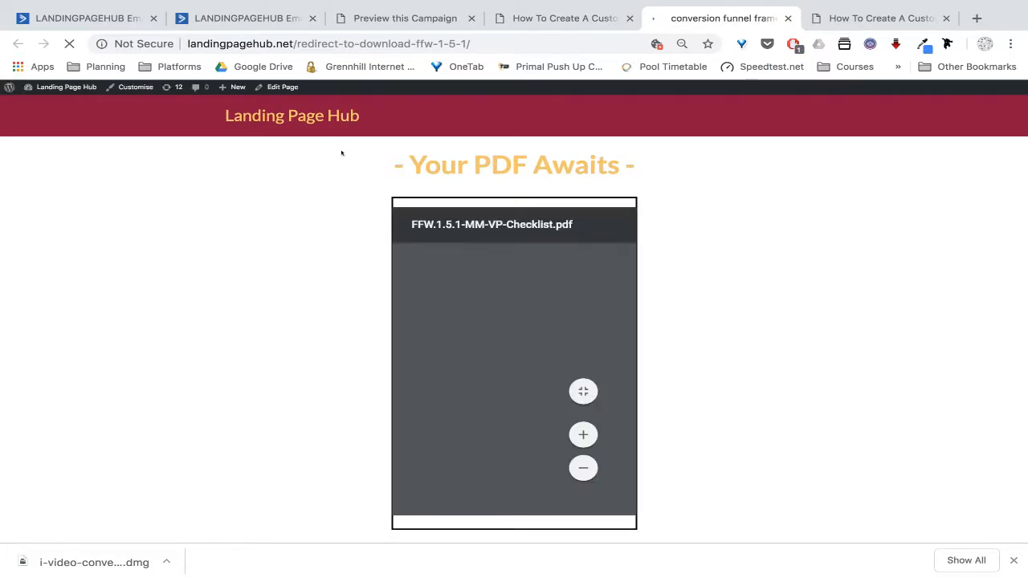
Confirm the redirect-to-download-ffw-1-5-1 URL, then return to the AC.1.2 automation
click(476, 43)
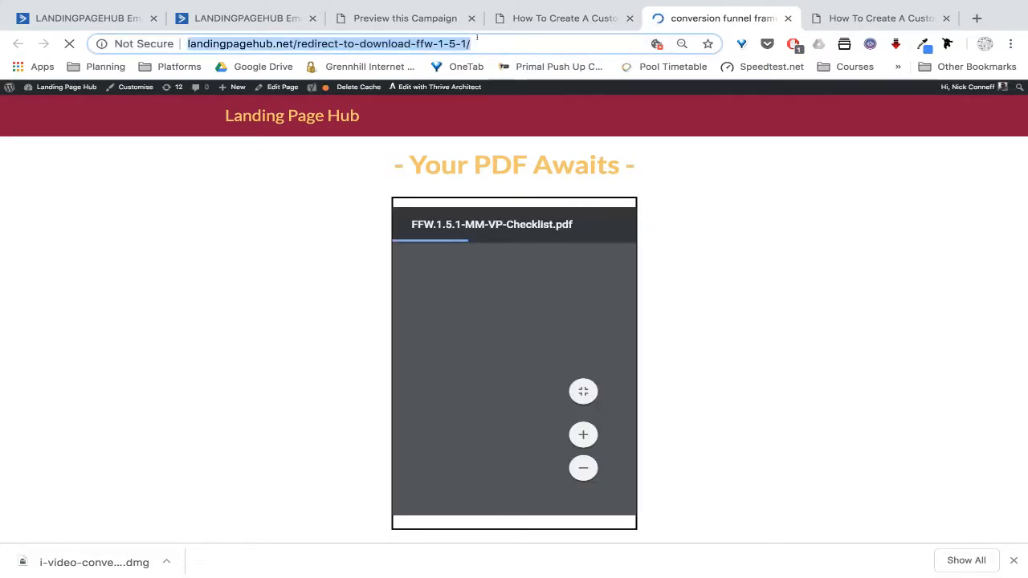
click(476, 44)
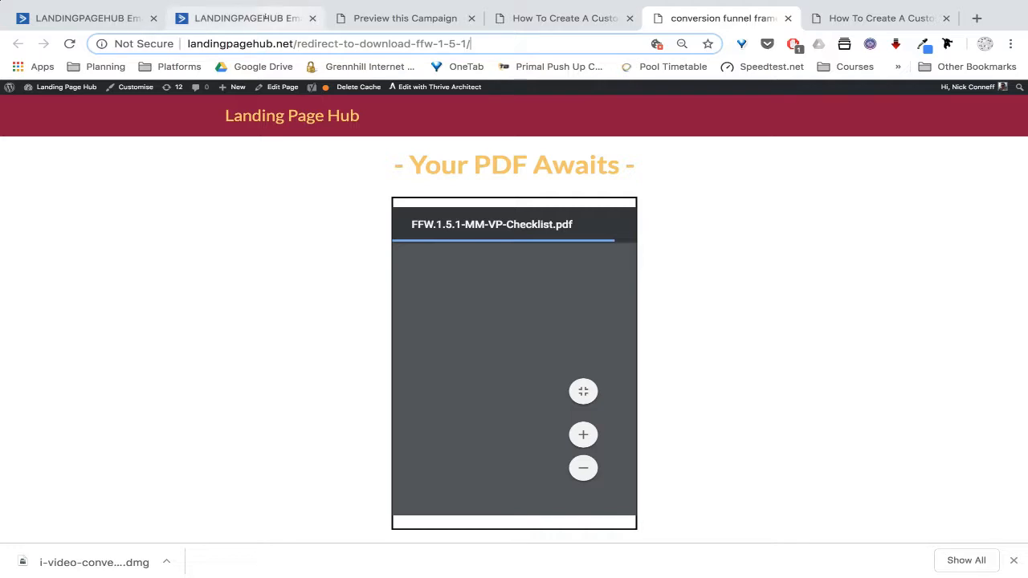
click(265, 17)
click(110, 19)
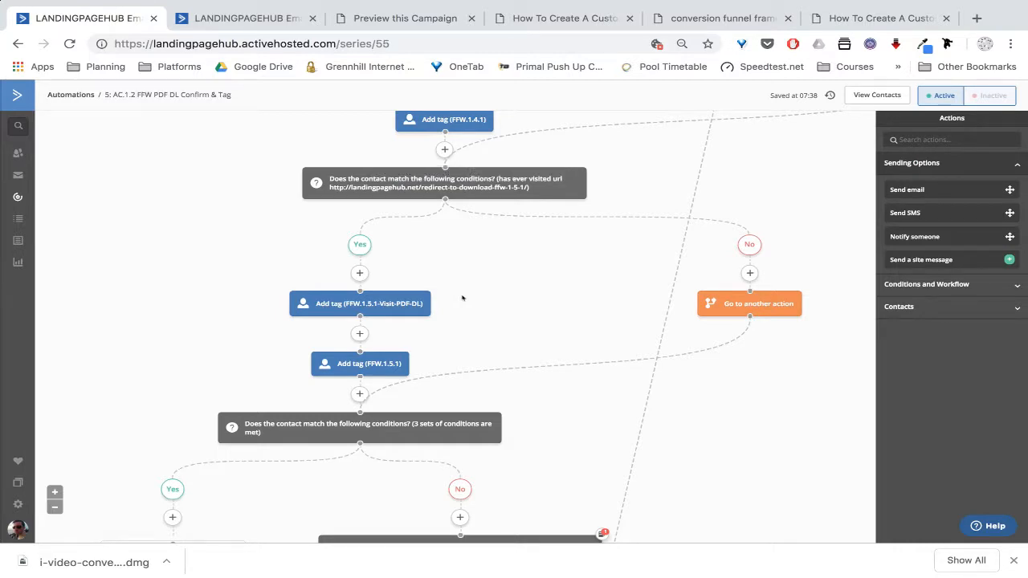
scroll(462, 298, down, 1)
mouse_move(378, 315)
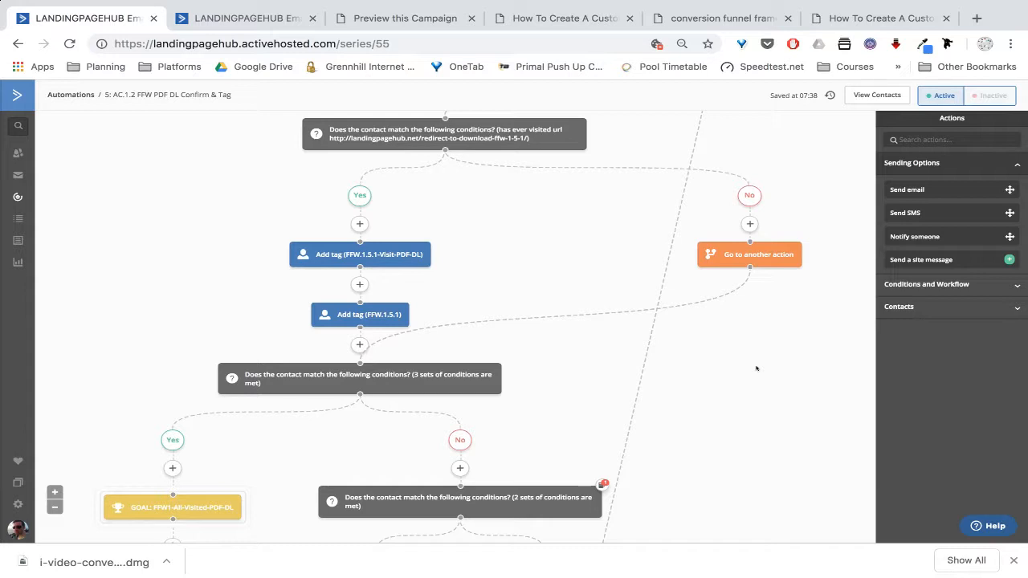
scroll(808, 177, up, 3)
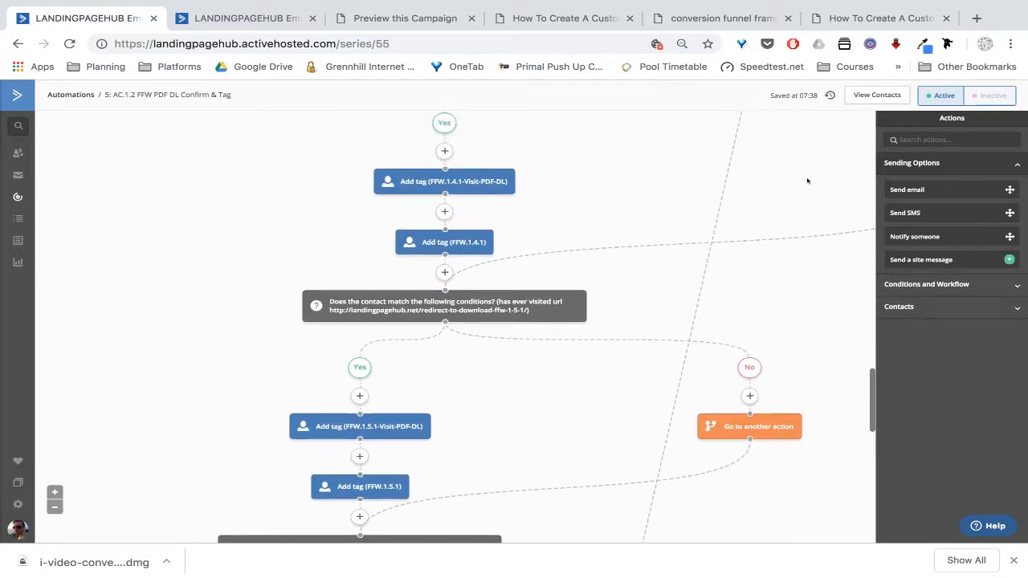
scroll(807, 180, down, 1)
scroll(808, 180, down, 3)
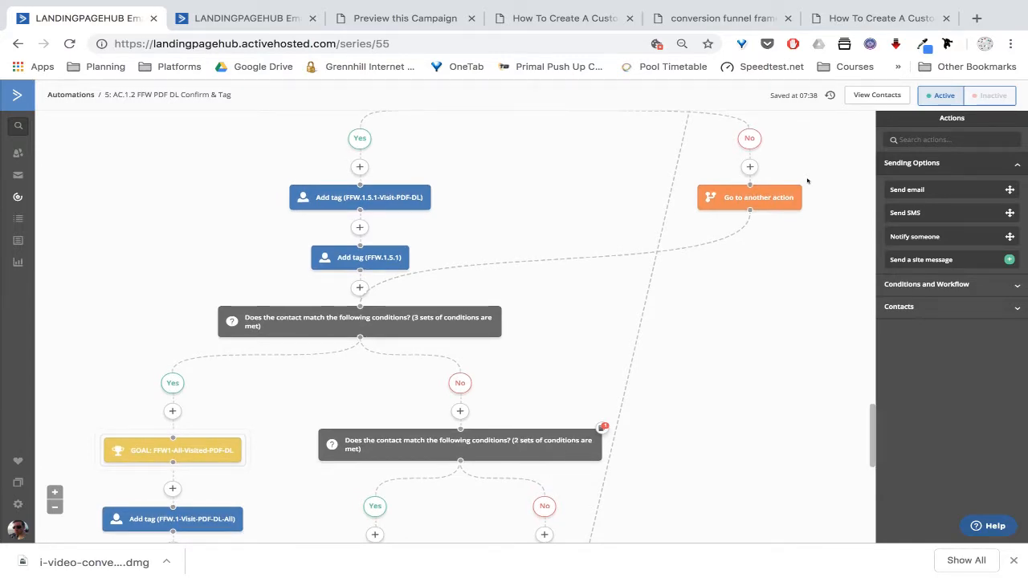
scroll(808, 181, down, 2)
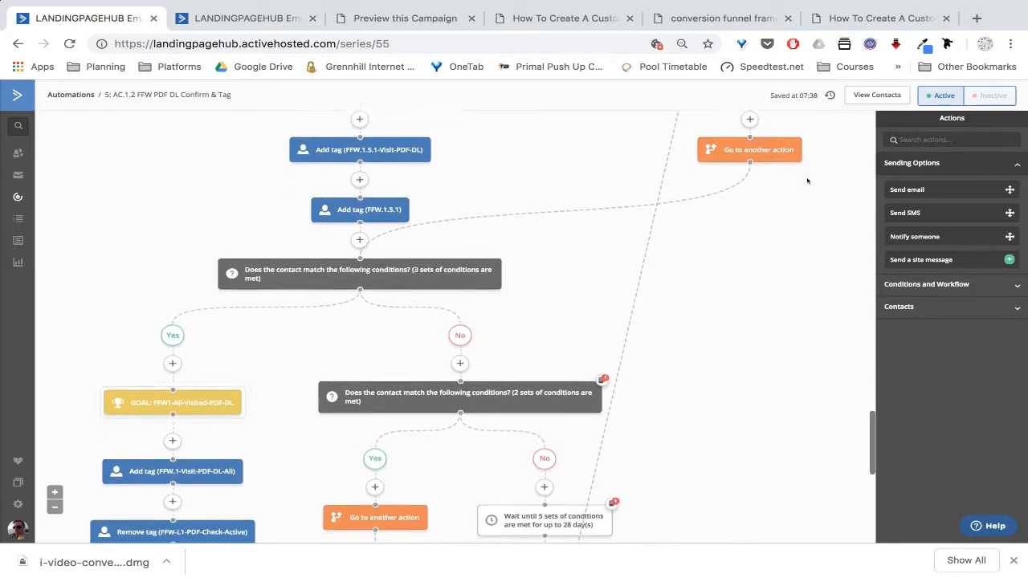